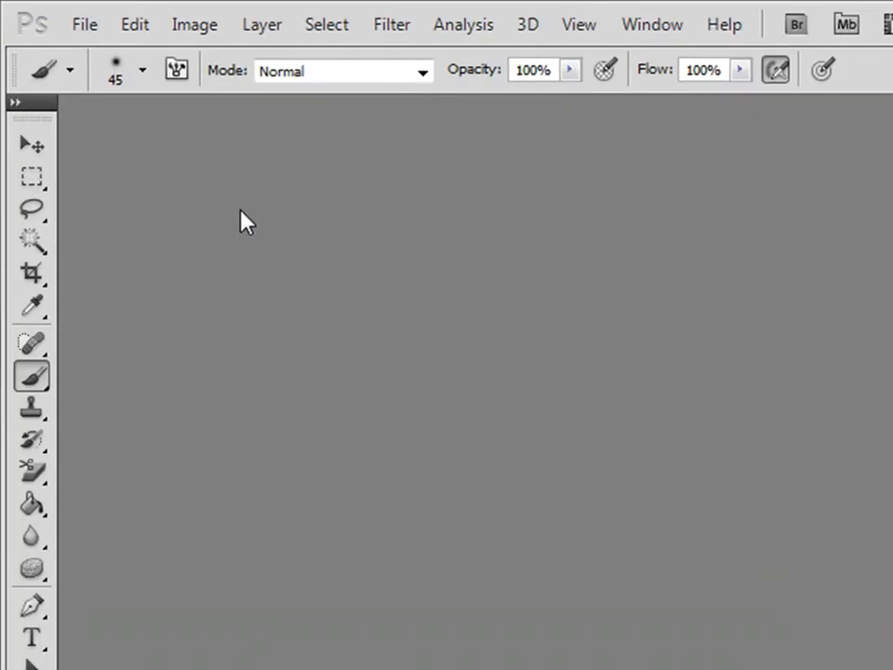
# Start a new document named smiley with a width of 500 pixels
pyautogui.click(80, 26)
pyautogui.click(43, 62)
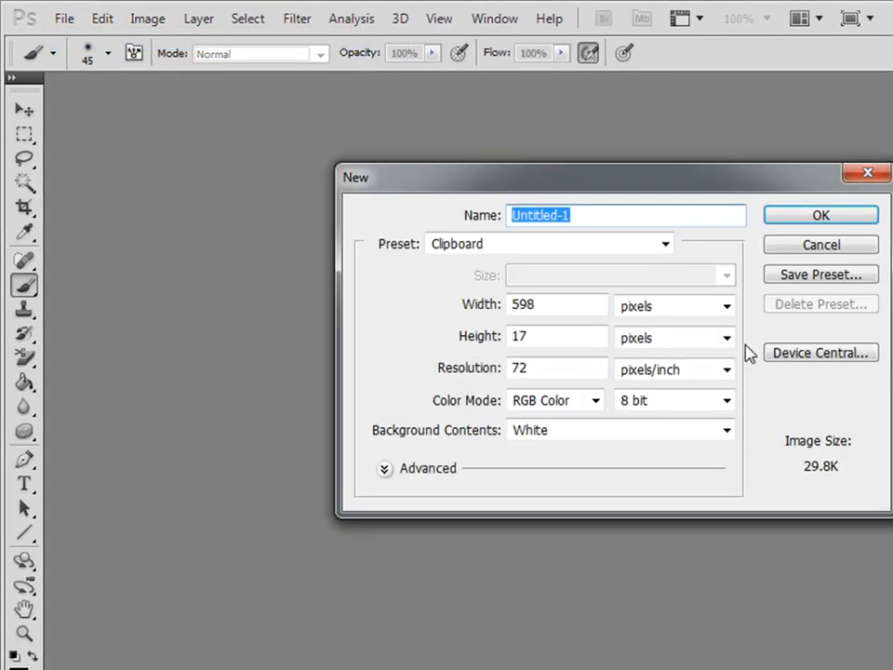
pyautogui.write('smiley')
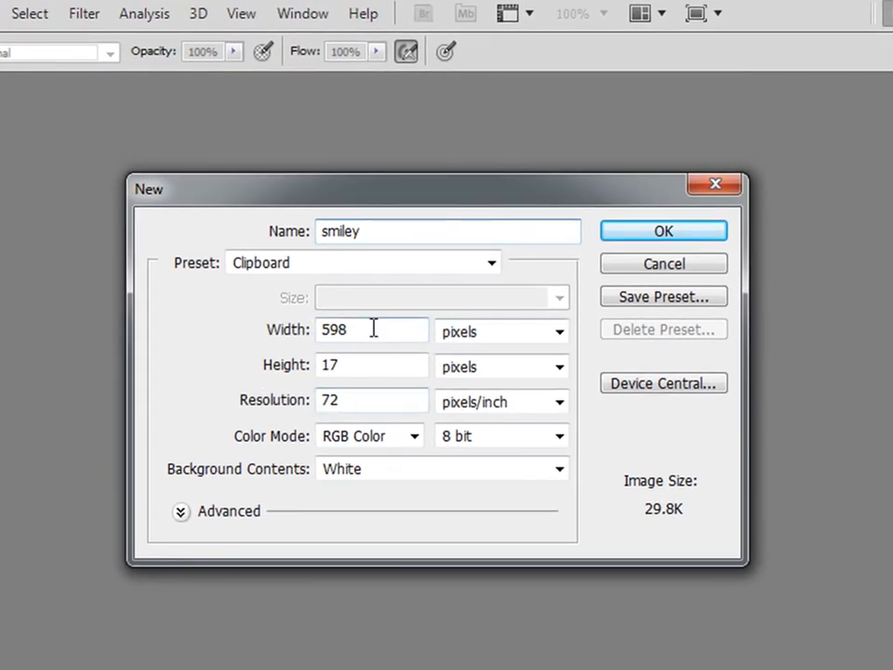
pyautogui.doubleClick(372, 328)
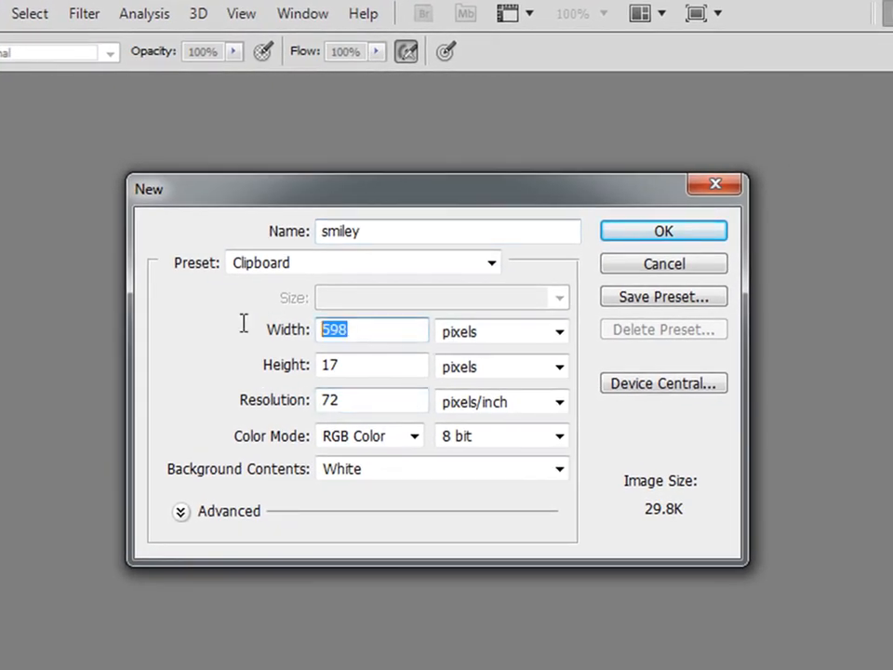
pyautogui.write('500')
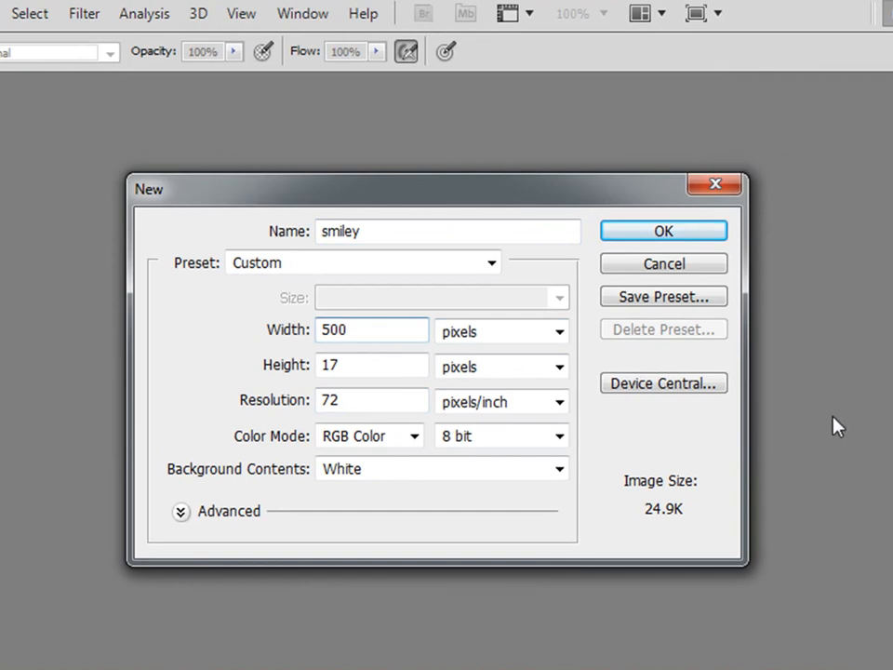
pyautogui.click(559, 332)
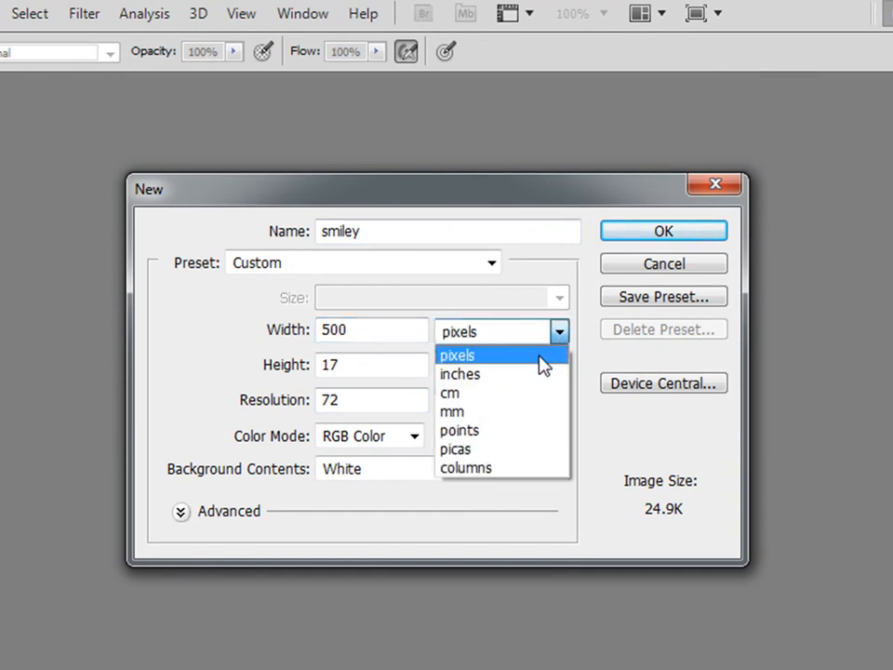
pyautogui.click(542, 359)
# Set the height to 500 pixels, keep the resolution at 72 pixels/inch, and create the document
pyautogui.click(322, 364)
pyautogui.doubleClick(322, 364)
pyautogui.write('500')
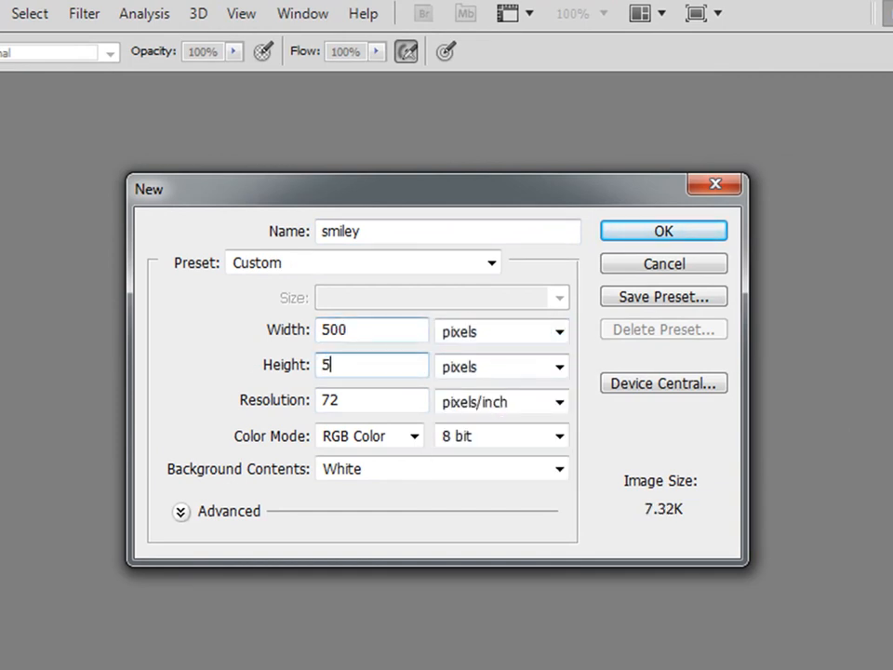
pyautogui.click(559, 371)
pyautogui.click(550, 379)
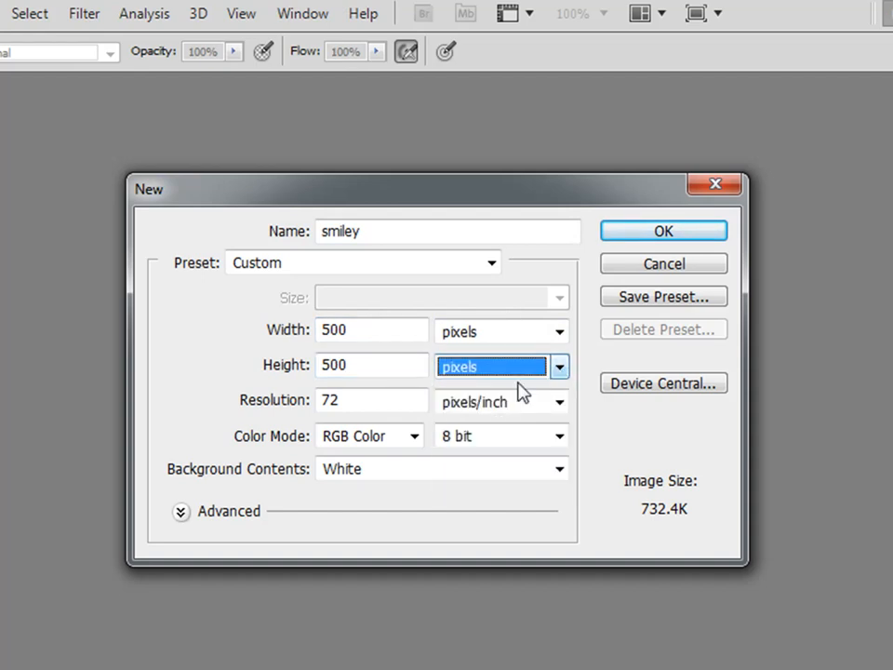
pyautogui.click(366, 400)
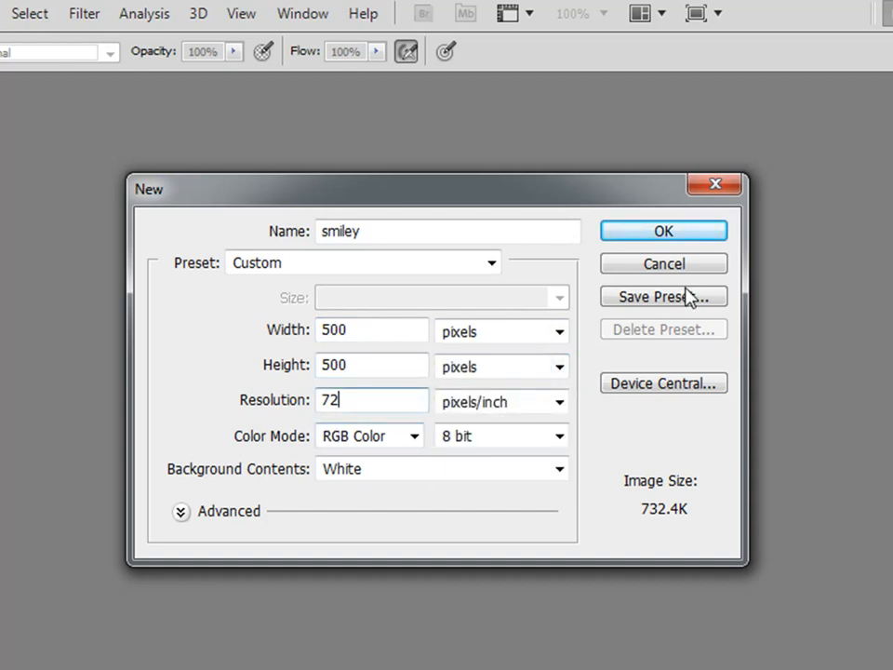
pyautogui.click(685, 240)
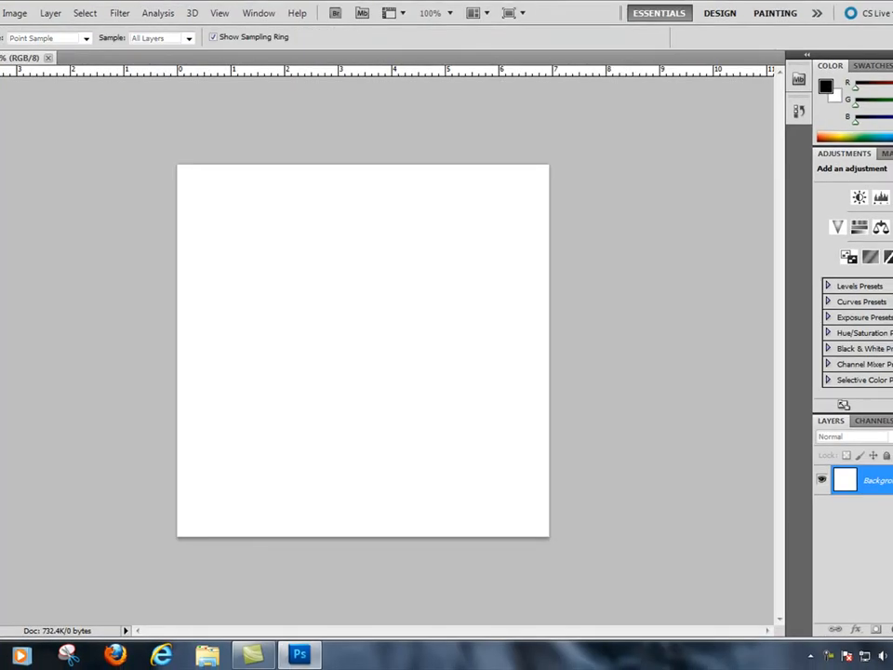
# Set the foreground color to the gray 9a9494 and activate the Brush tool
pyautogui.click(25, 593)
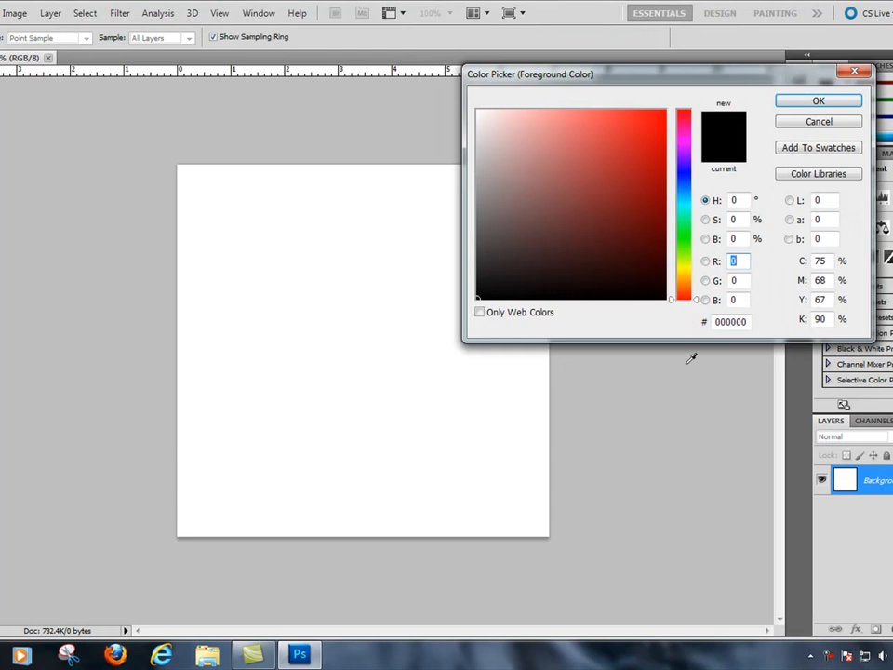
pyautogui.click(484, 184)
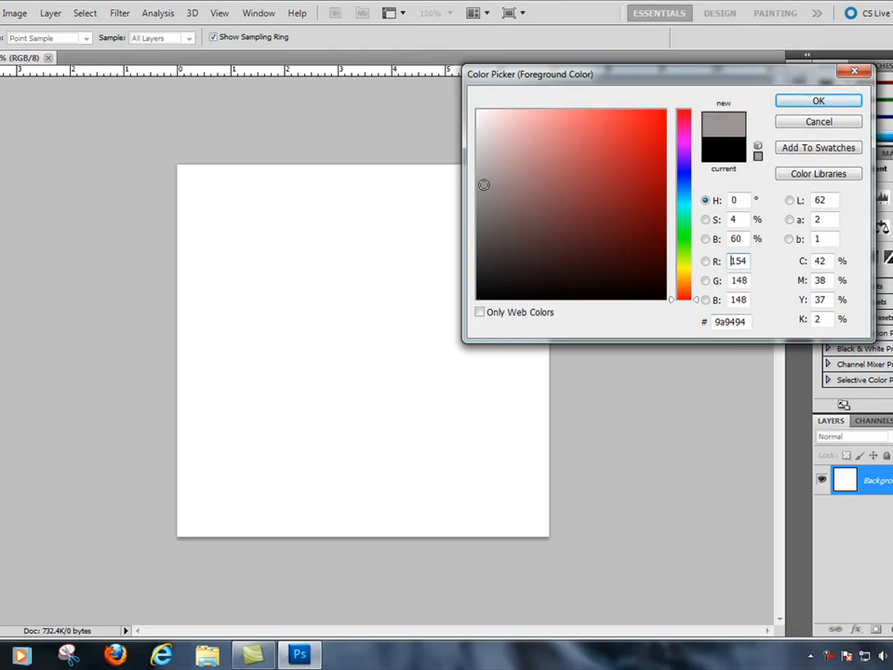
pyautogui.click(818, 101)
pyautogui.press('b')
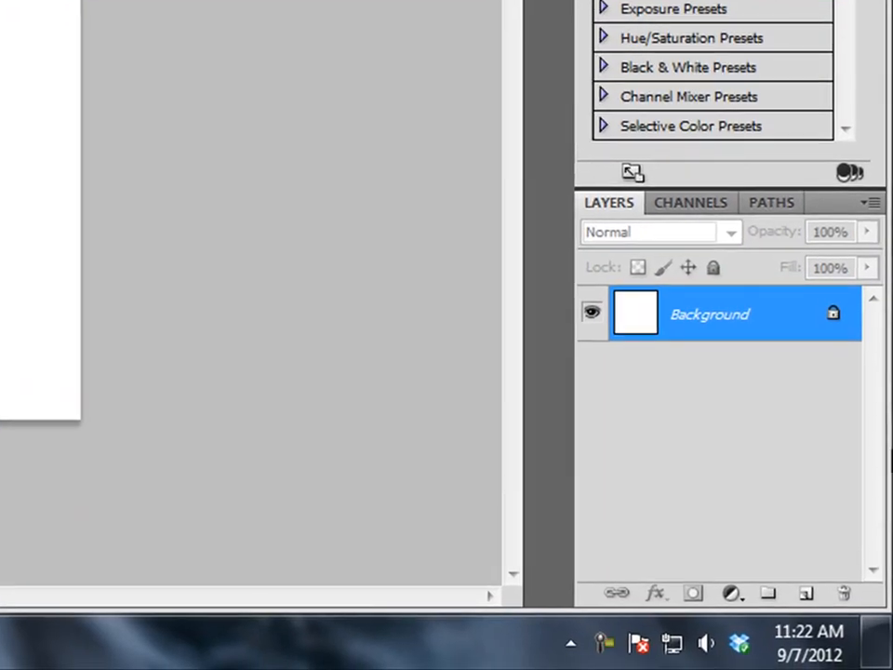
# Add a linear gradient fill layer at a 90° angle using the gray foreground color, and delete the Background layer
pyautogui.click(731, 593)
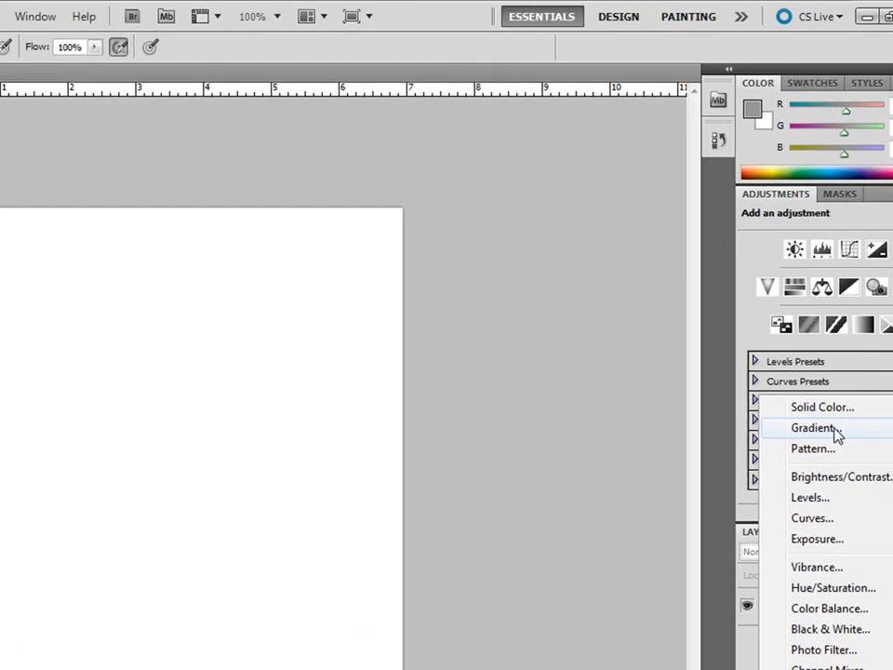
pyautogui.click(723, 58)
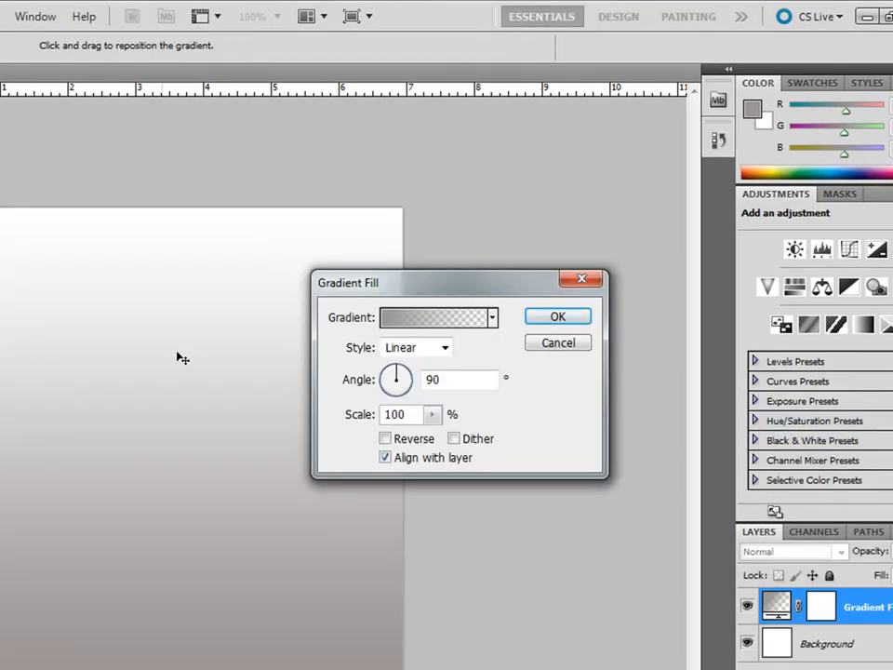
pyautogui.click(444, 348)
pyautogui.click(444, 348)
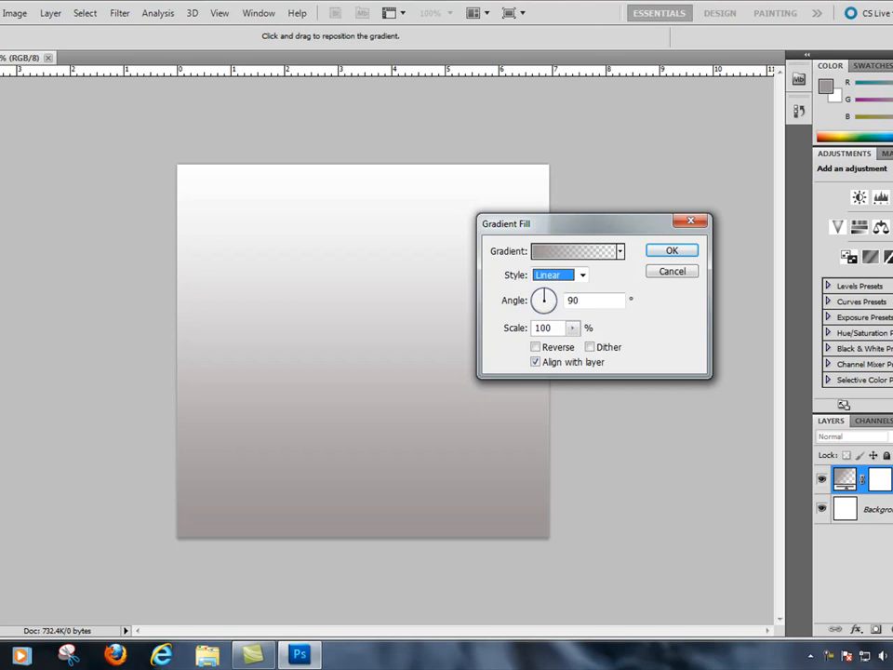
pyautogui.click(690, 252)
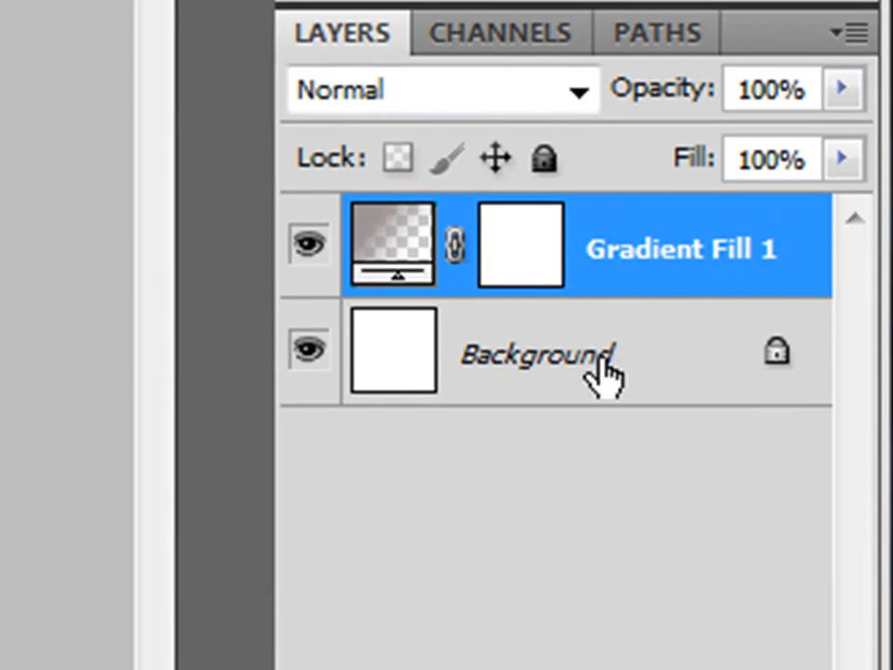
pyautogui.click(586, 372)
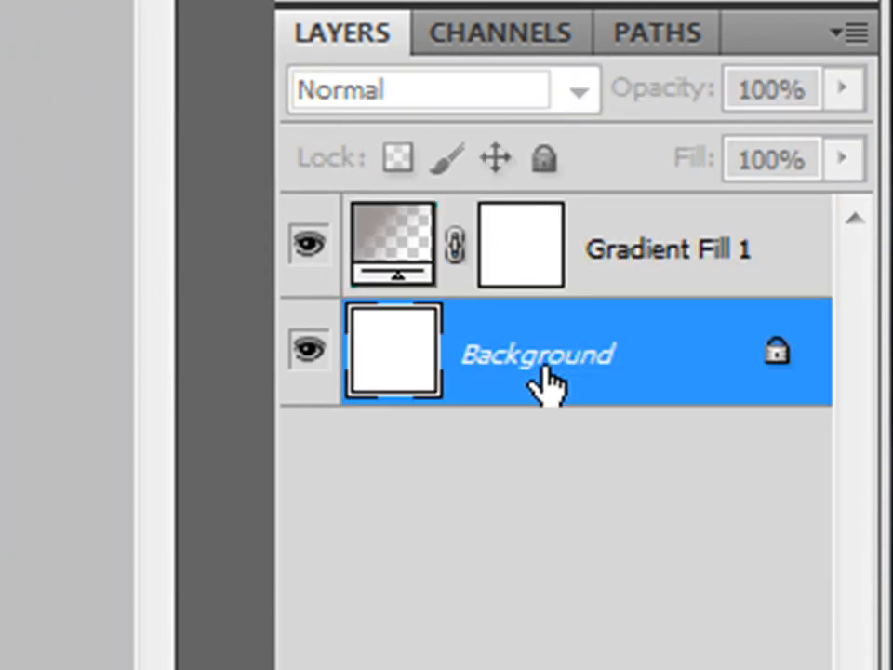
pyautogui.press('Delete')
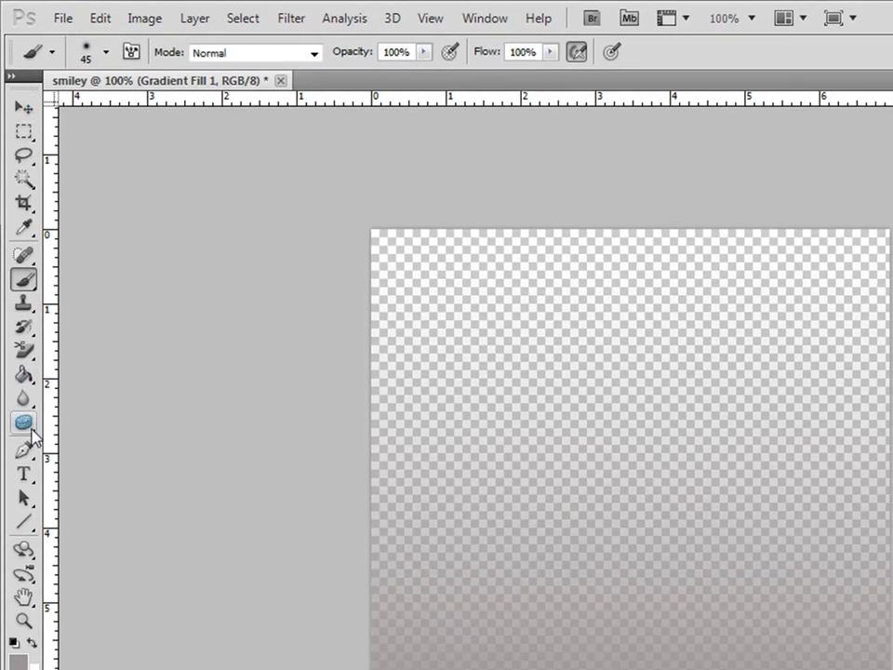
# Activate the Ellipse tool and set it to create shape layers
pyautogui.click(27, 527)
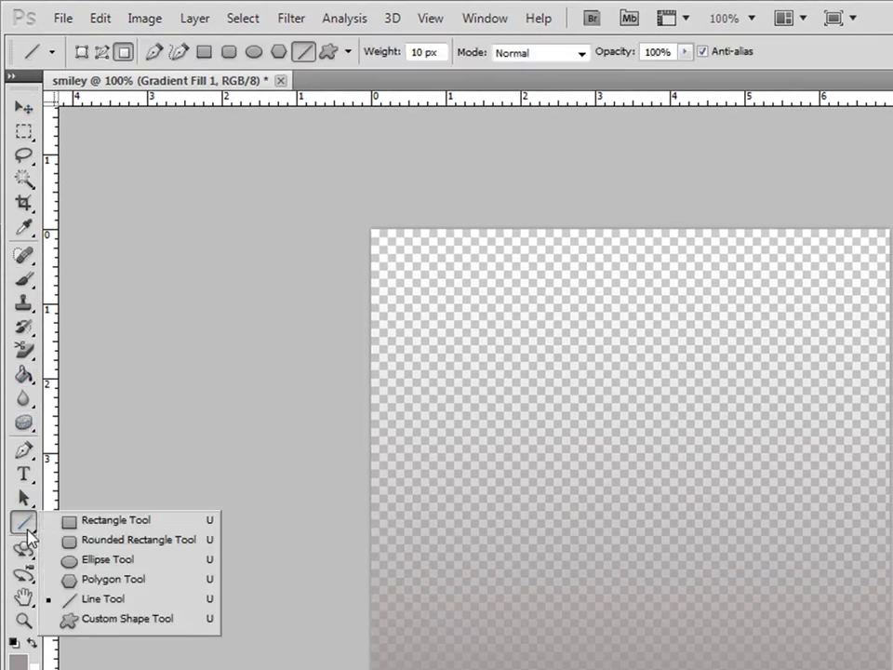
pyautogui.click(107, 523)
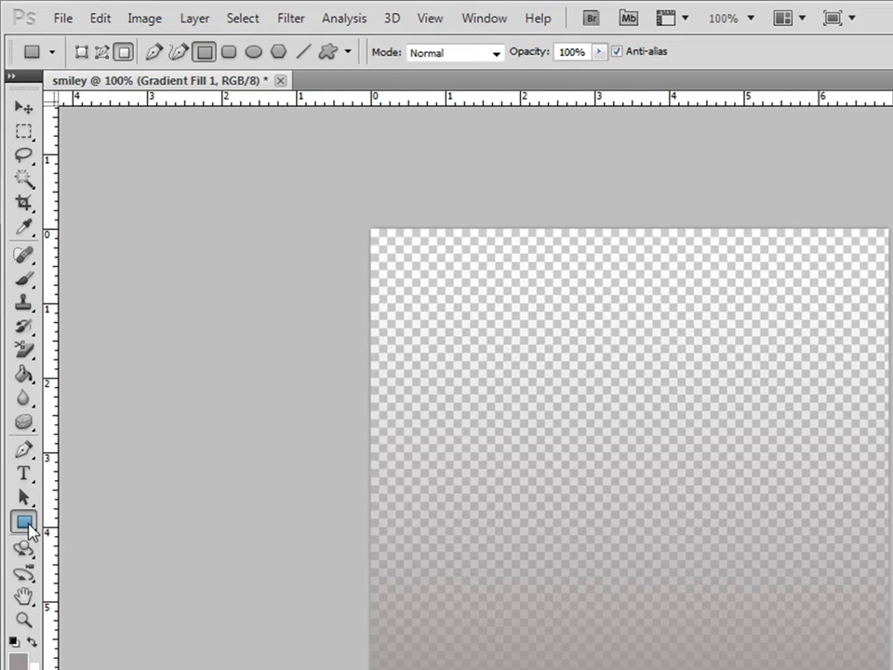
pyautogui.click(26, 525)
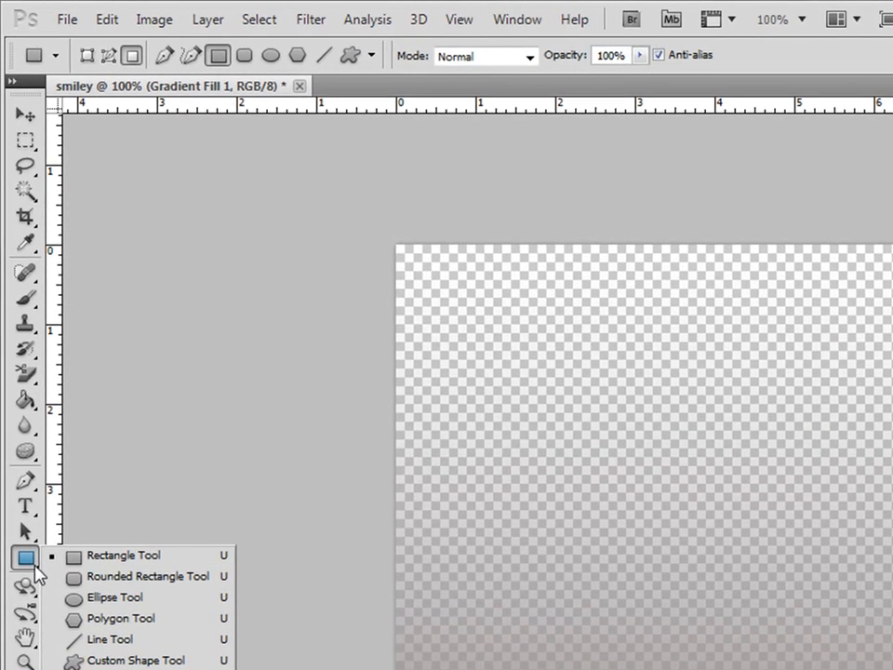
pyautogui.click(121, 598)
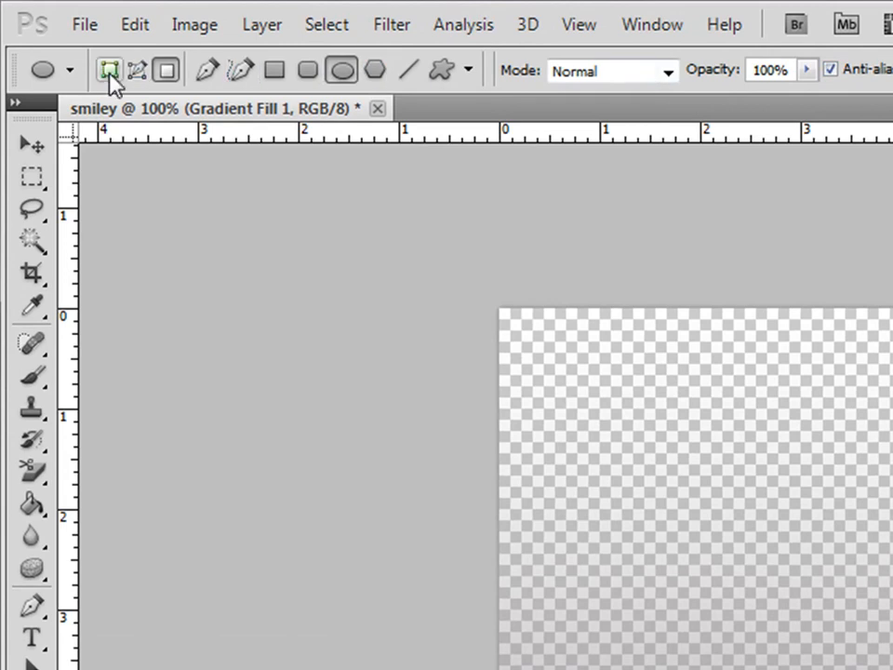
pyautogui.click(109, 71)
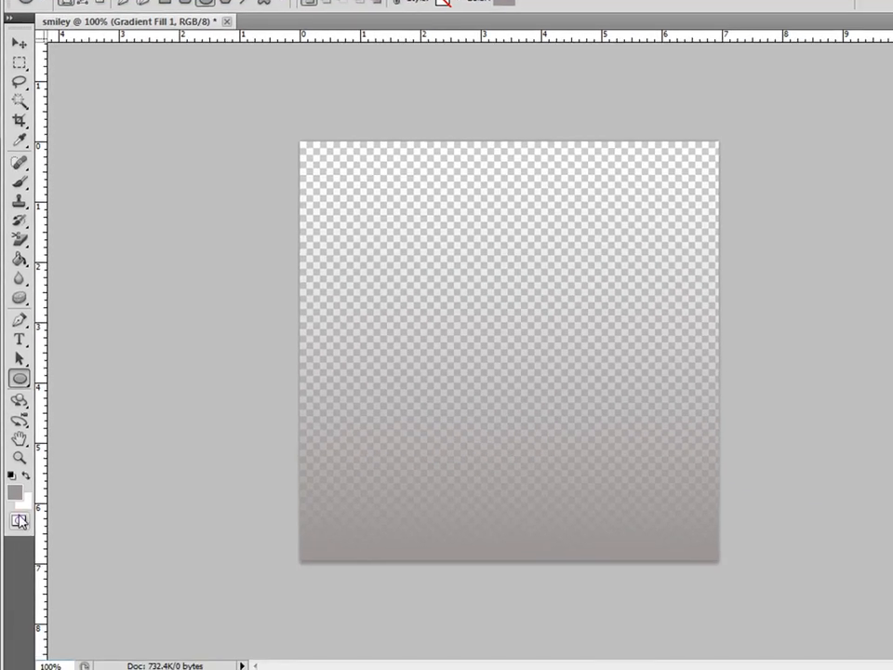
# Set the foreground color to the light tan d5b488
pyautogui.click(15, 493)
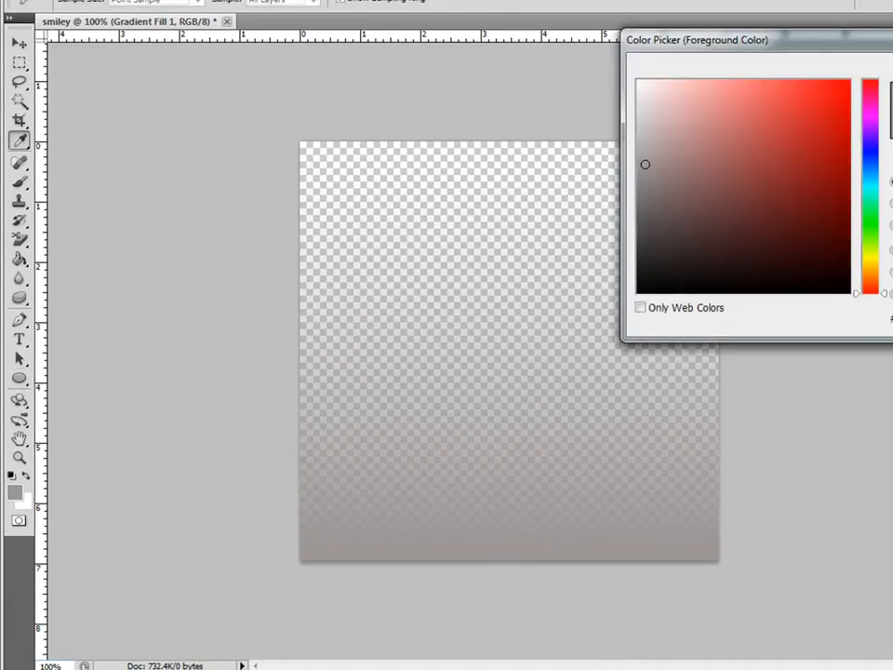
pyautogui.click(869, 283)
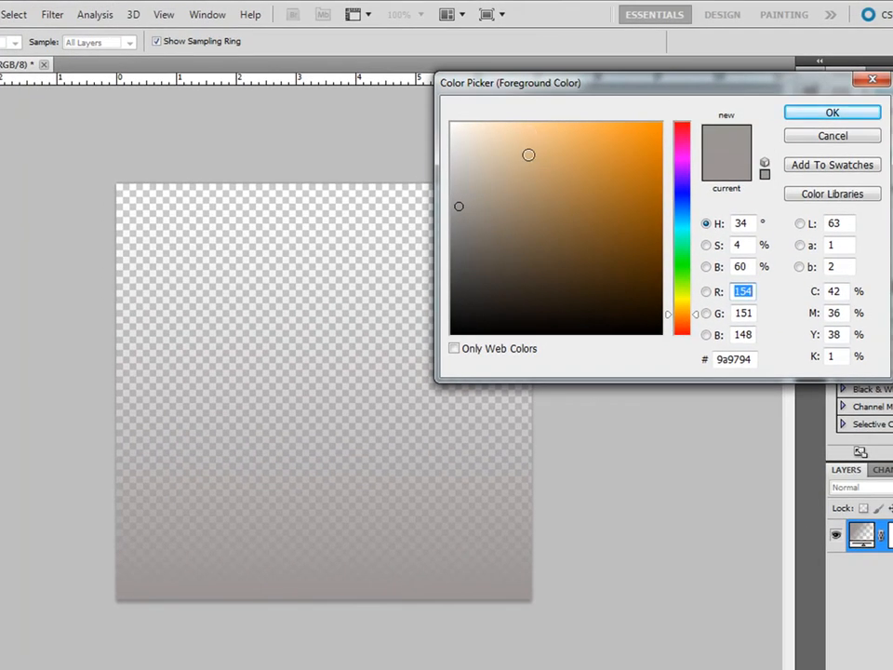
pyautogui.click(526, 157)
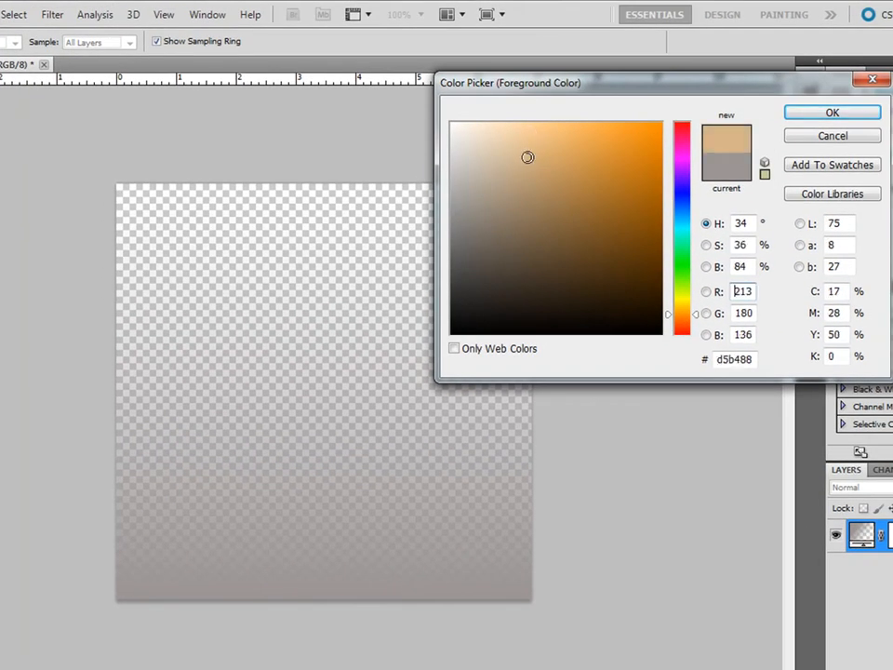
pyautogui.click(815, 114)
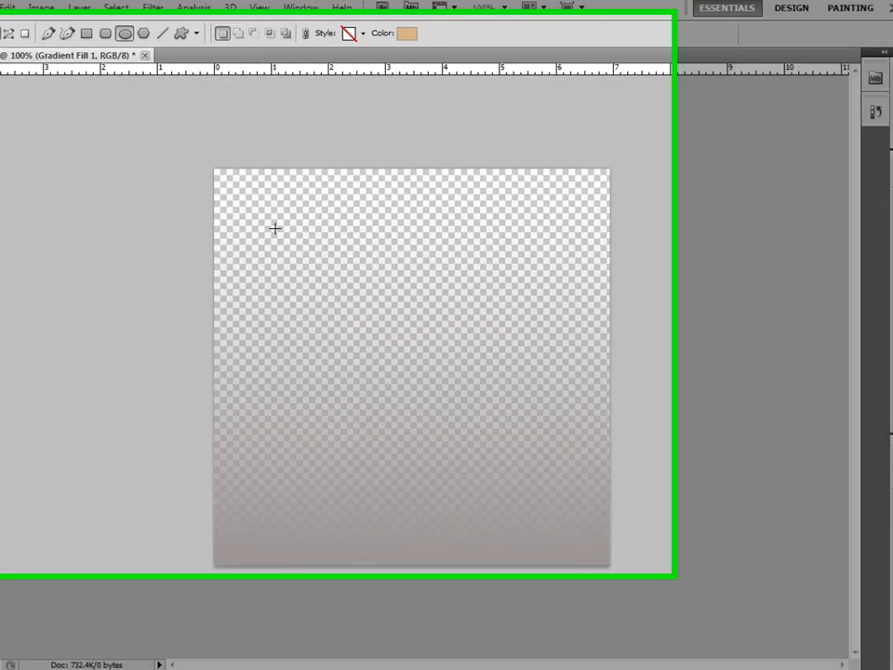
# Draw a tan circle about 6 inches in diameter and move it to the center of the canvas
pyautogui.moveTo(236, 221); pyautogui.dragTo(331, 333)
pyautogui.moveTo(538, 398)
pyautogui.mouseDown()
pyautogui.moveTo(546, 413)
pyautogui.moveTo(534, 385)
pyautogui.moveTo(550, 431)
pyautogui.moveTo(544, 419)
pyautogui.mouseUp()
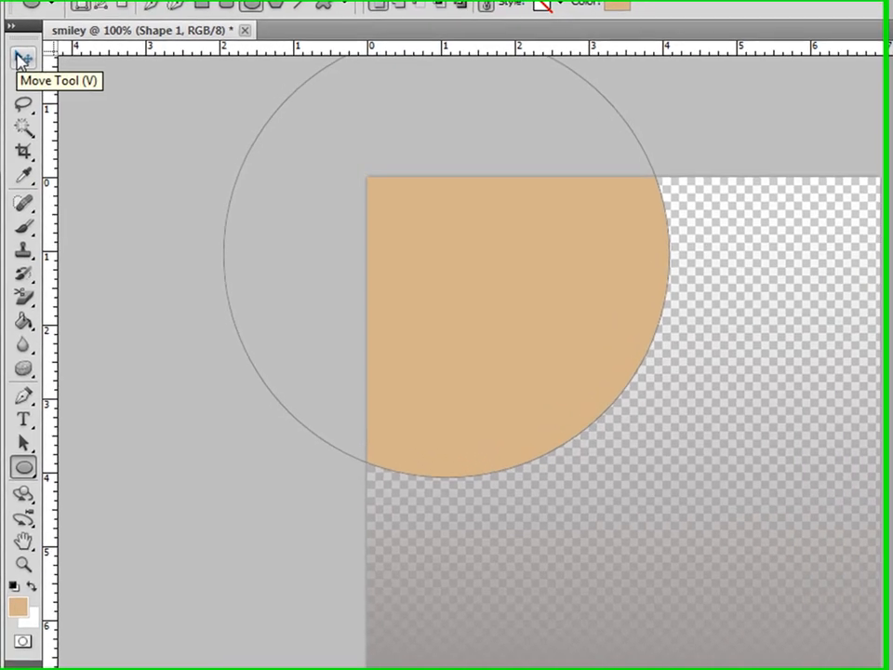
pyautogui.click(21, 73)
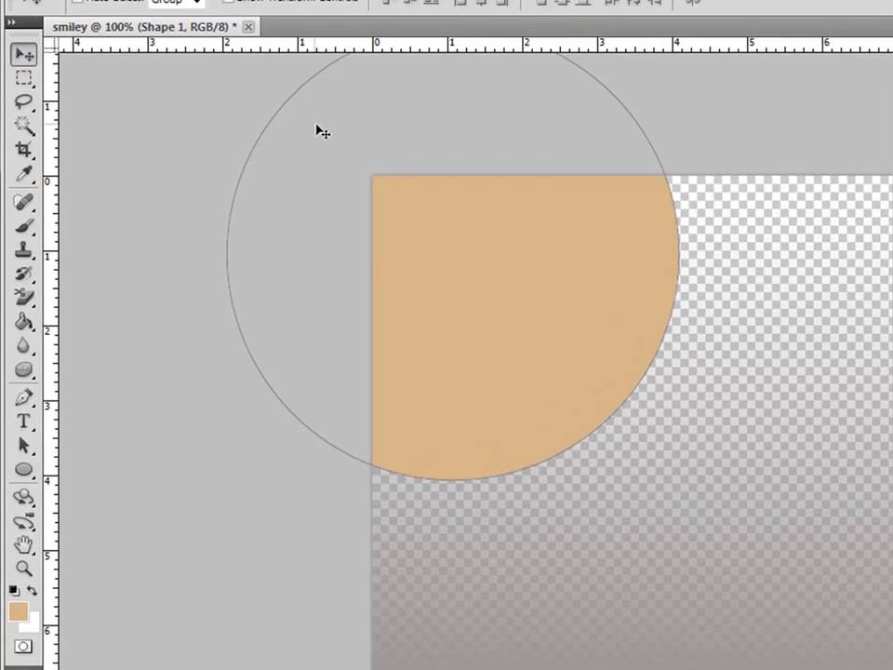
pyautogui.moveTo(447, 186); pyautogui.dragTo(486, 225)
pyautogui.moveTo(387, 180); pyautogui.dragTo(356, 223)
pyautogui.moveTo(355, 219); pyautogui.dragTo(352, 218)
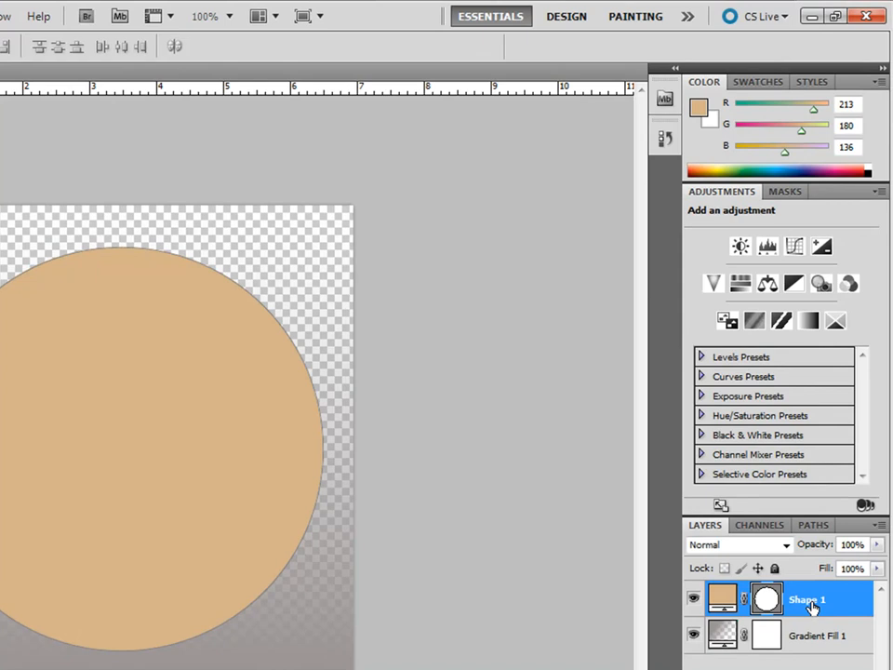
# Rename the circle's shape layer to face
pyautogui.doubleClick(809, 600)
pyautogui.write('face')
pyautogui.click(857, 605)
pyautogui.moveTo(84, 309); pyautogui.dragTo(84, 299)
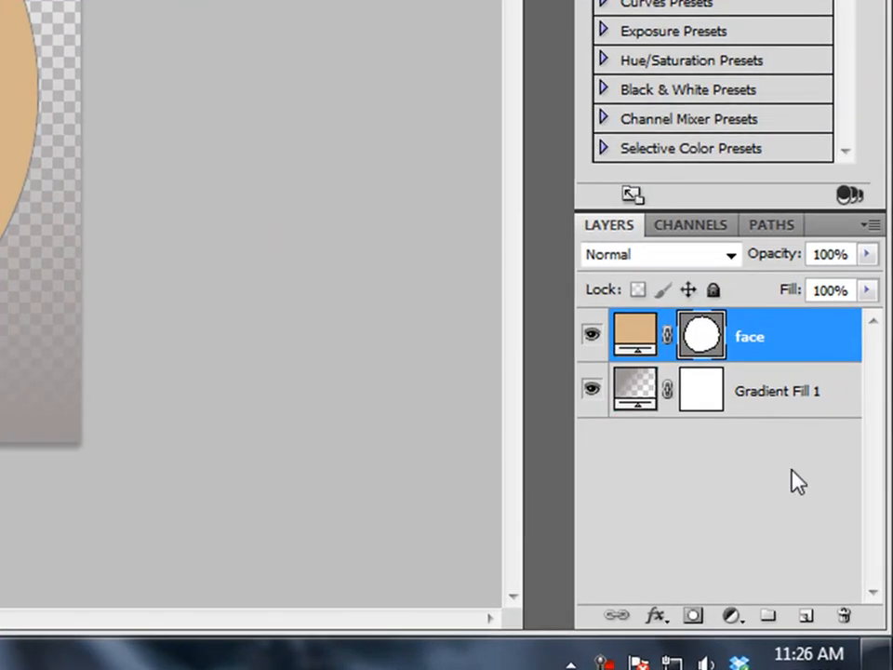
# Add a new empty layer above the face layer and name it left eye
pyautogui.click(805, 619)
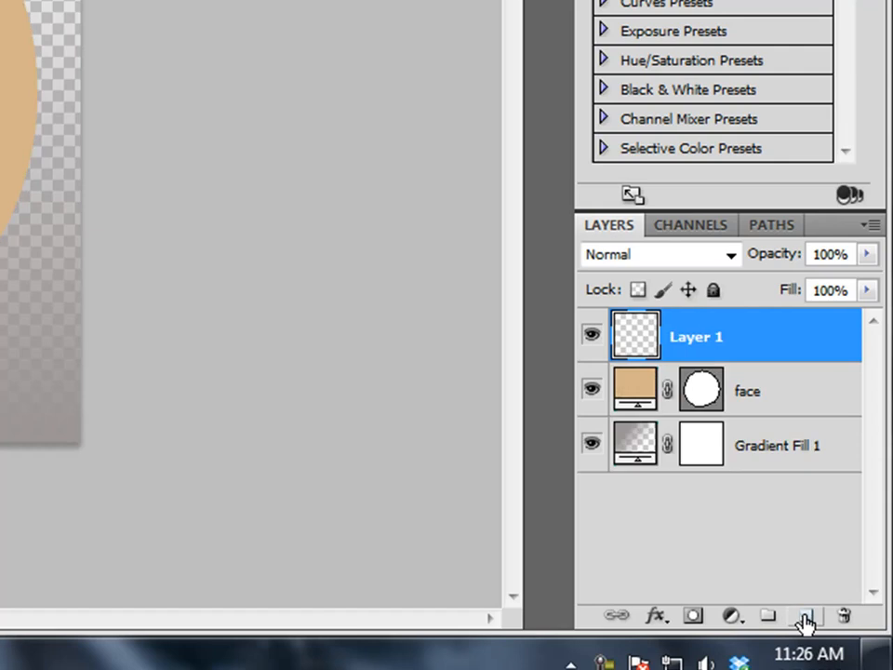
pyautogui.doubleClick(700, 340)
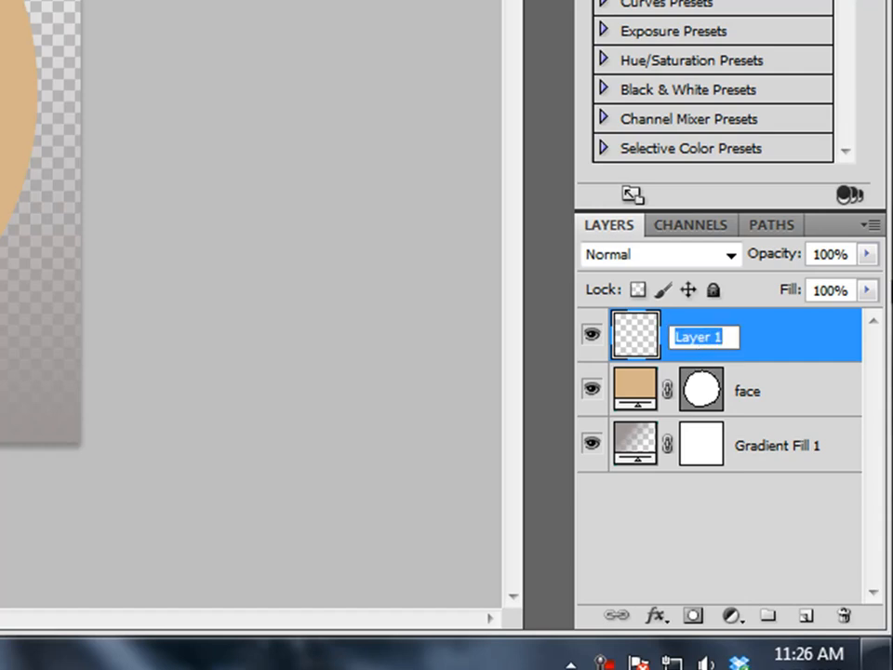
pyautogui.write('left eye')
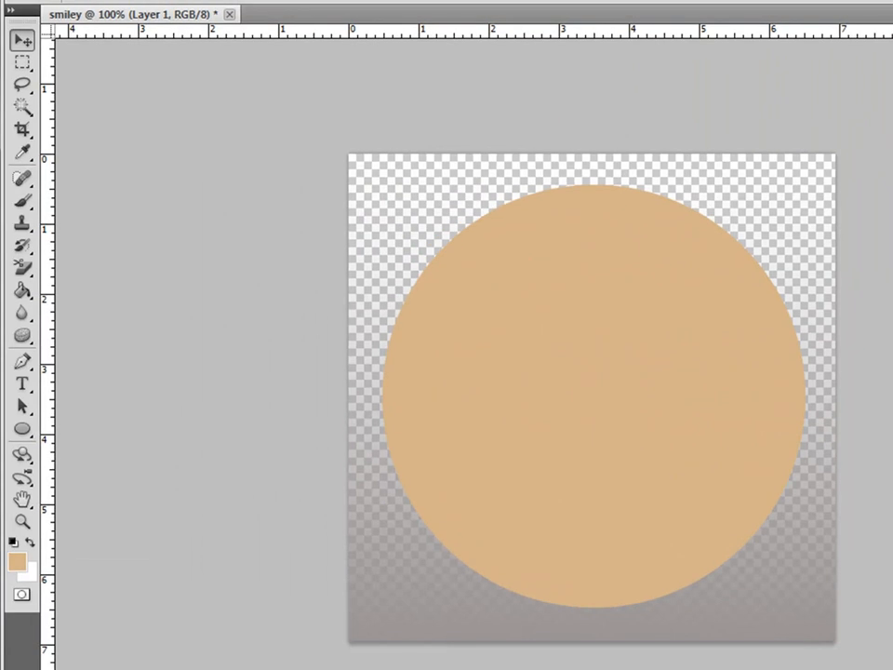
pyautogui.press('Return')
# Set the foreground color to the printable green 58b947
pyautogui.click(13, 539)
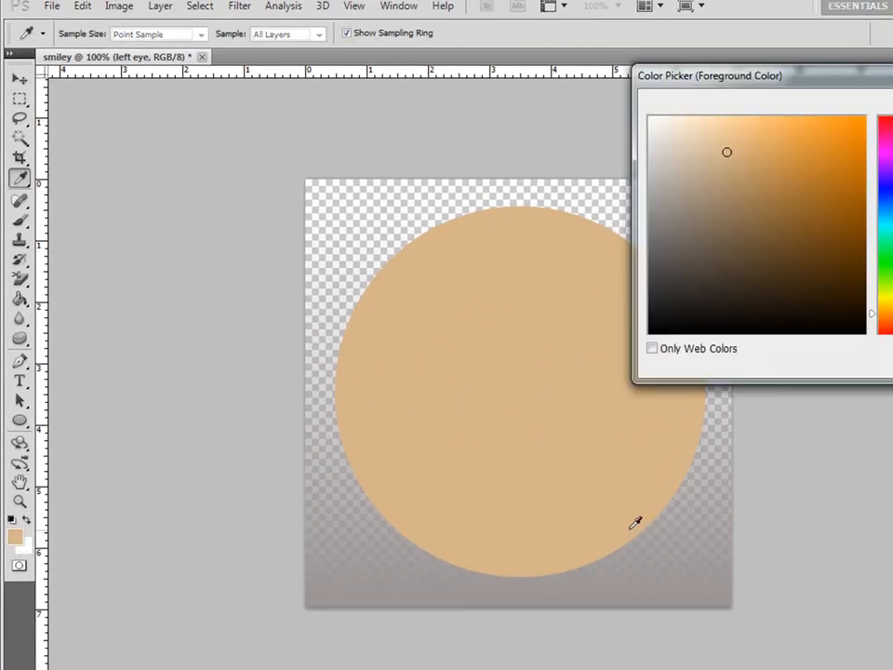
pyautogui.click(878, 257)
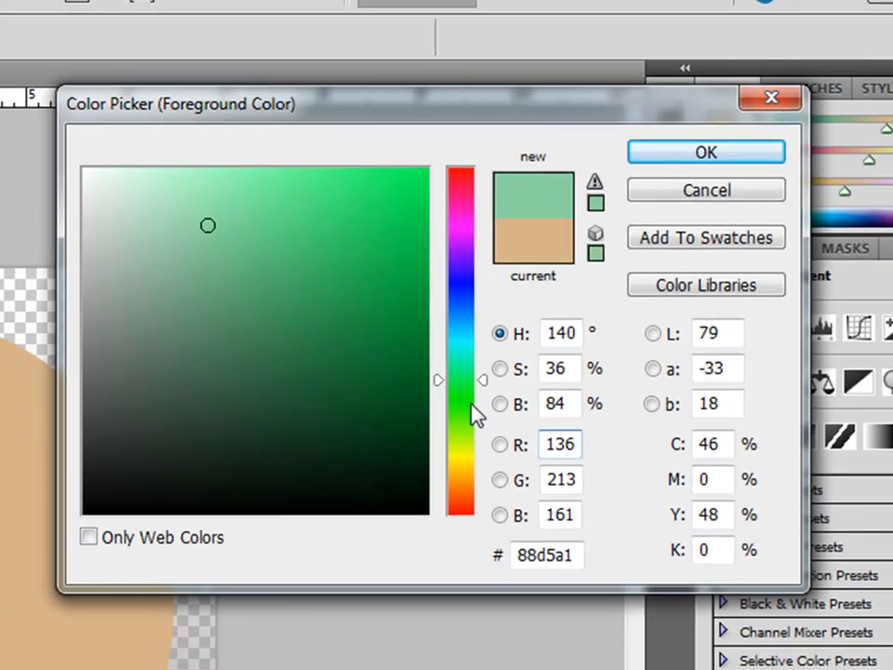
pyautogui.click(862, 279)
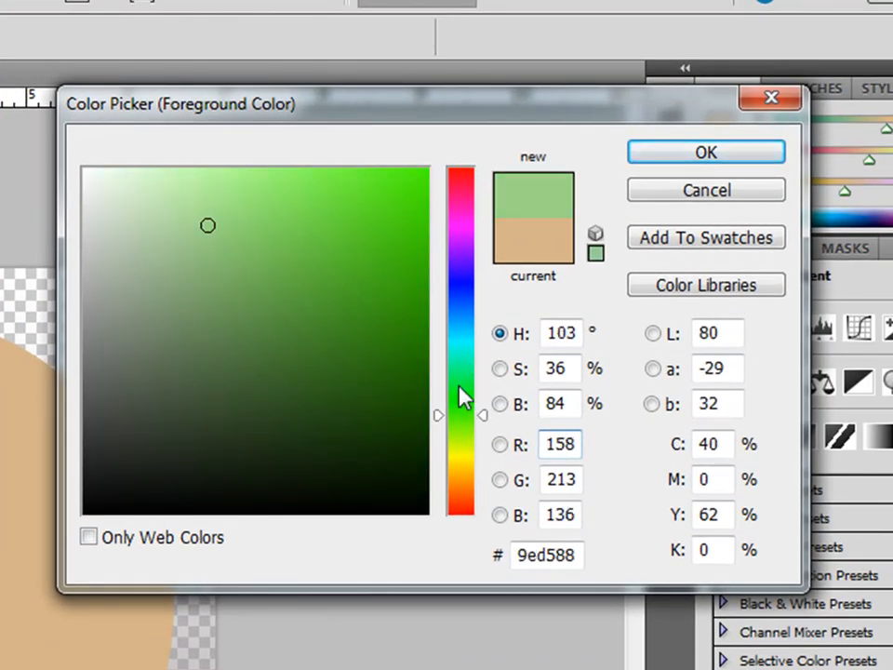
pyautogui.click(403, 238)
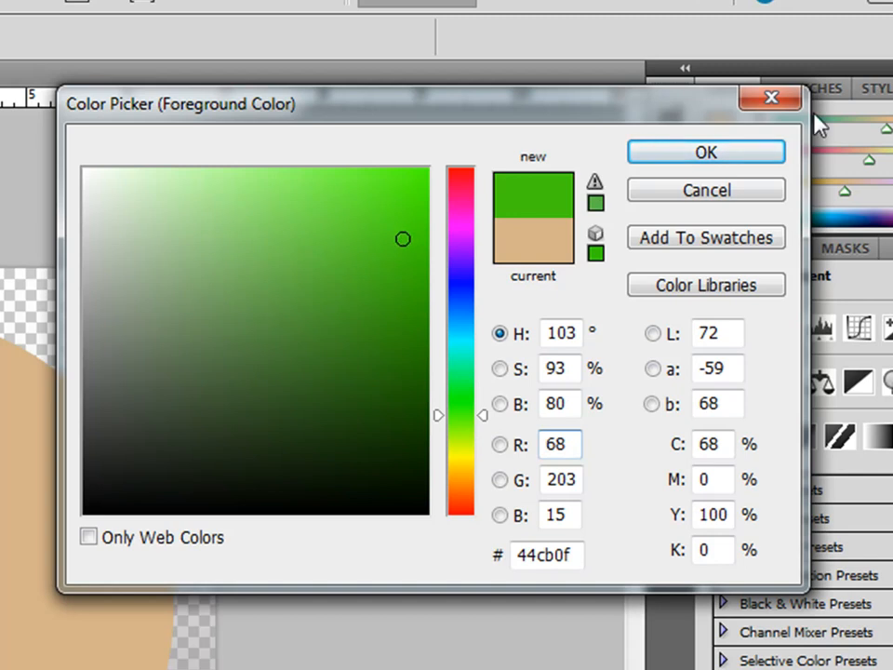
pyautogui.click(596, 194)
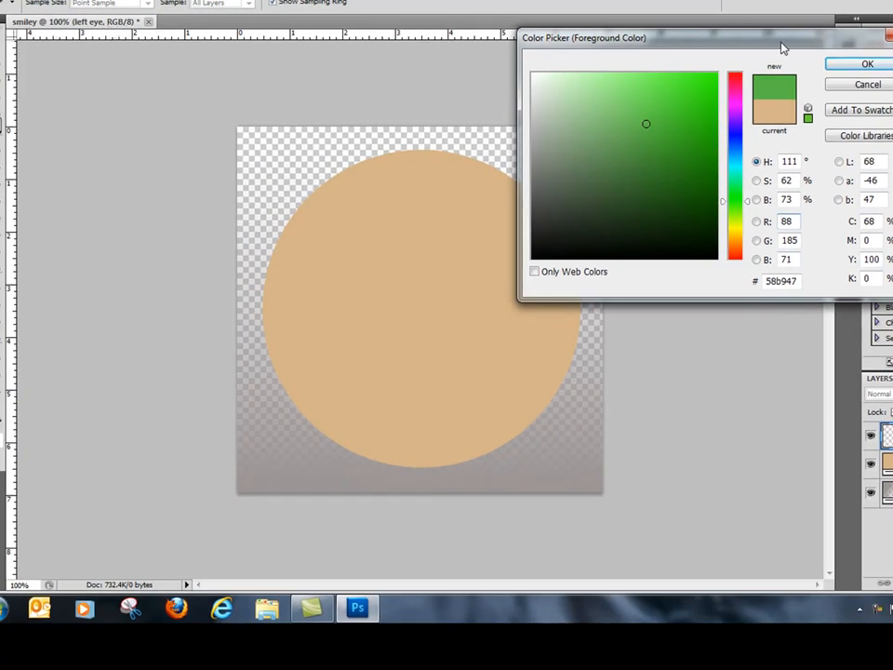
pyautogui.click(867, 64)
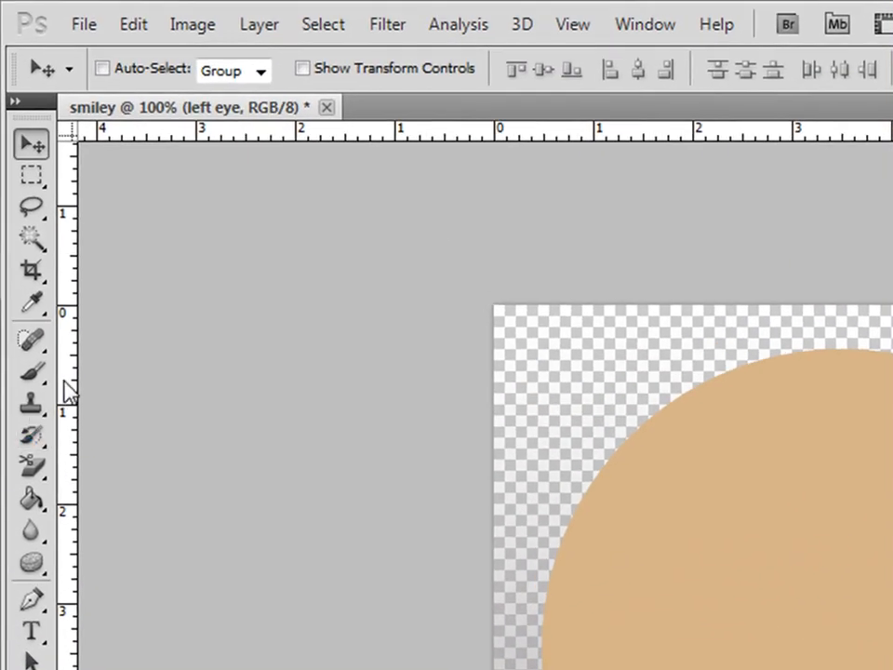
# Paint a single green dot as the left eye on the upper half of the face with a hard round 50 px brush
pyautogui.click(34, 374)
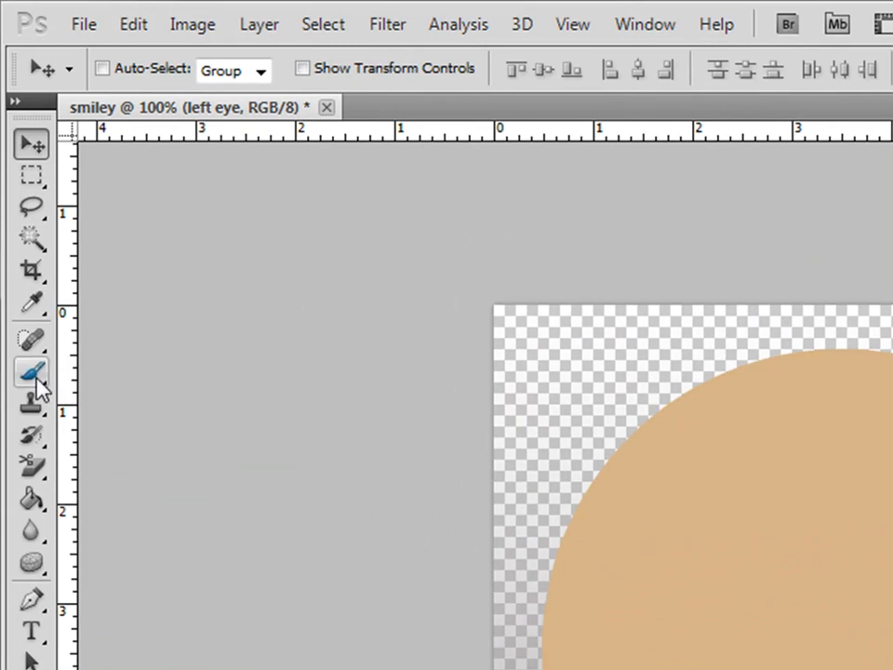
pyautogui.click(34, 379)
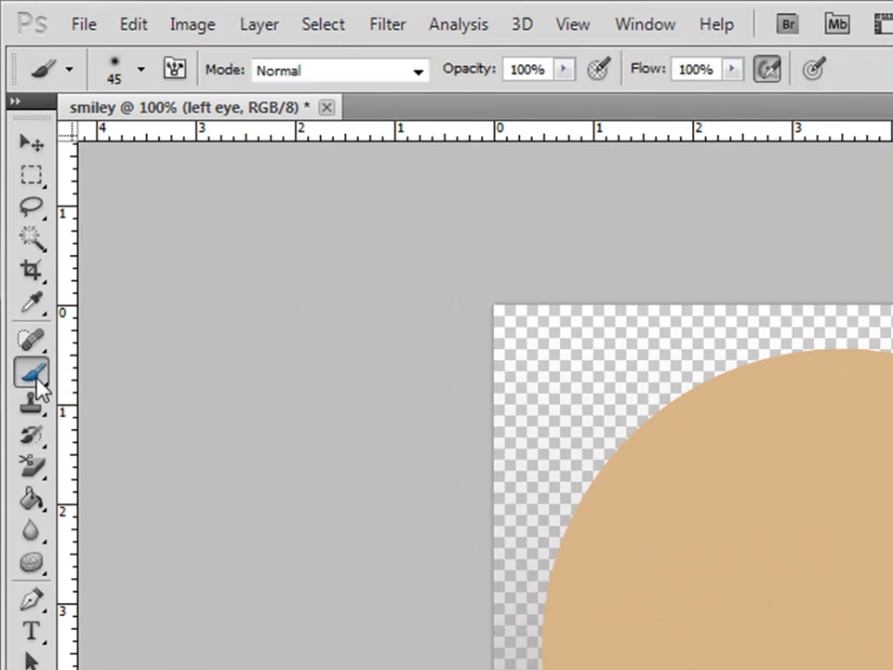
pyautogui.click(141, 70)
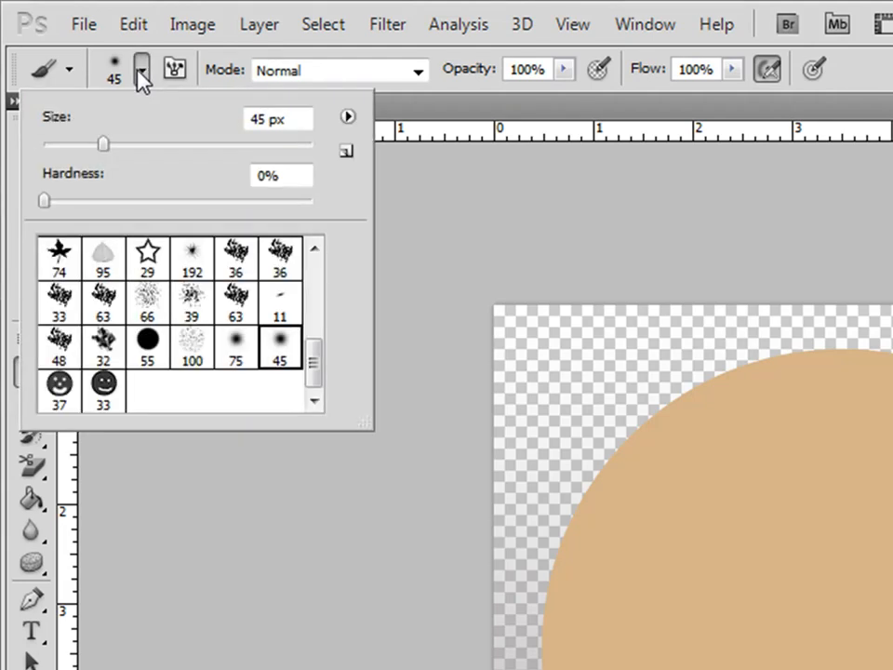
pyautogui.scroll(6, 309, 273)
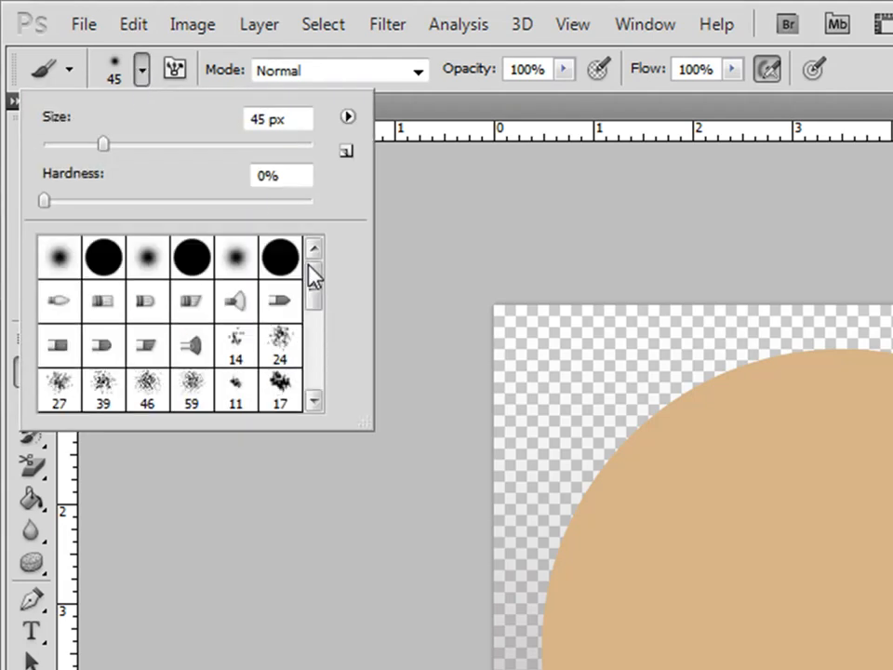
pyautogui.click(105, 266)
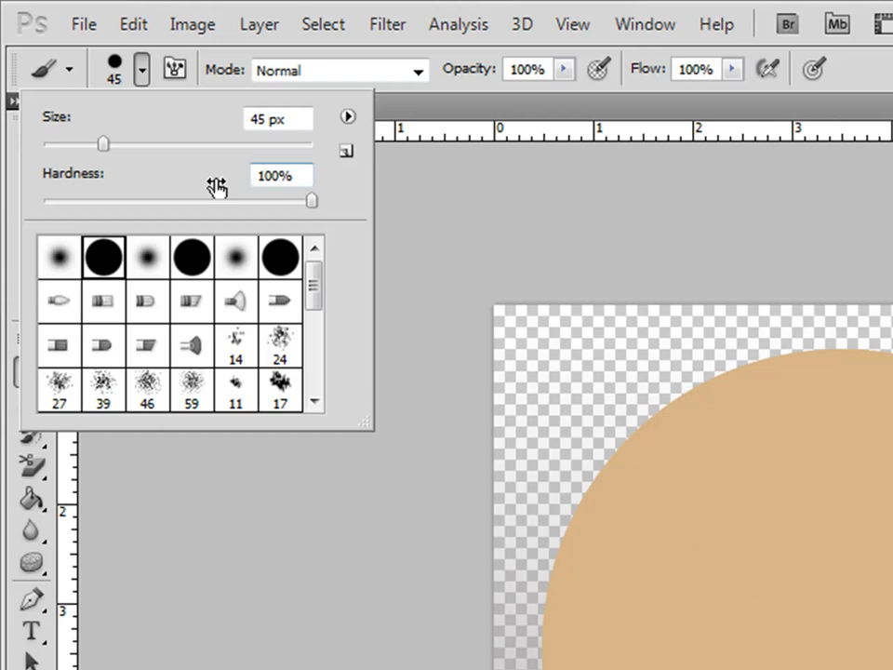
pyautogui.moveTo(104, 142); pyautogui.dragTo(110, 142)
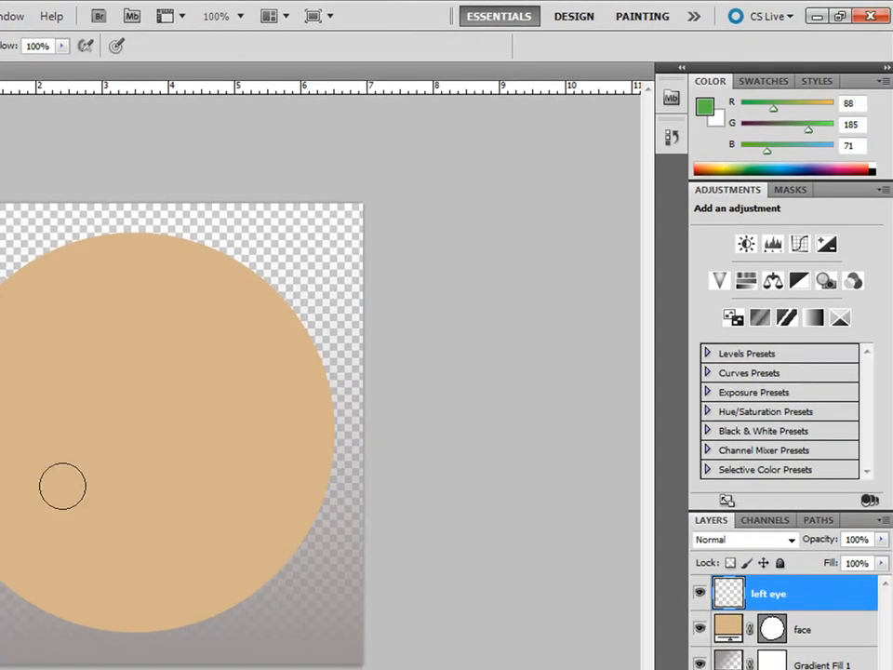
pyautogui.click(58, 361)
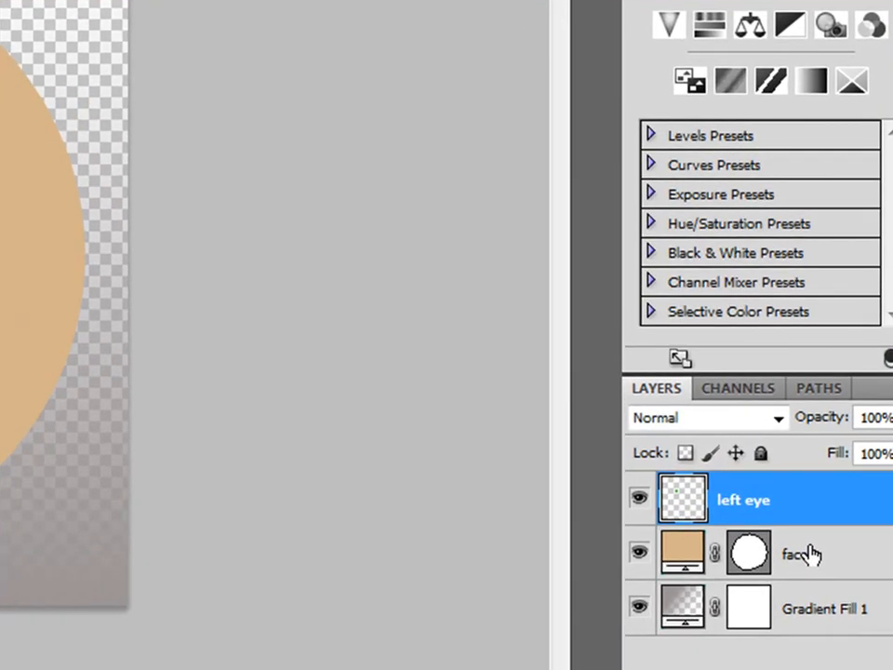
# Duplicate the left eye layer as right eye and move the copy about 2 inches to the right, level with the left eye
pyautogui.rightClick(749, 507)
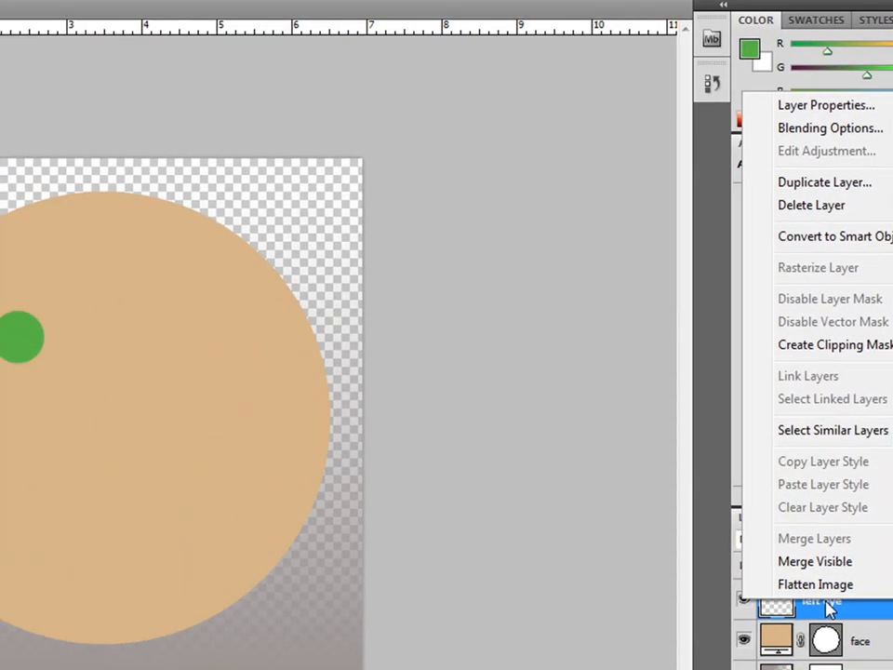
pyautogui.click(829, 193)
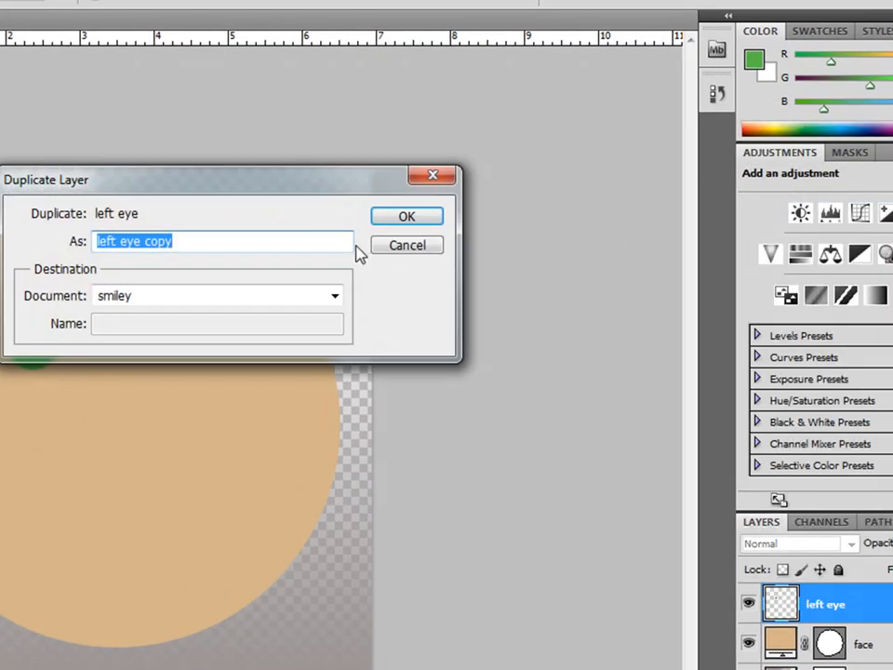
pyautogui.write('right eye')
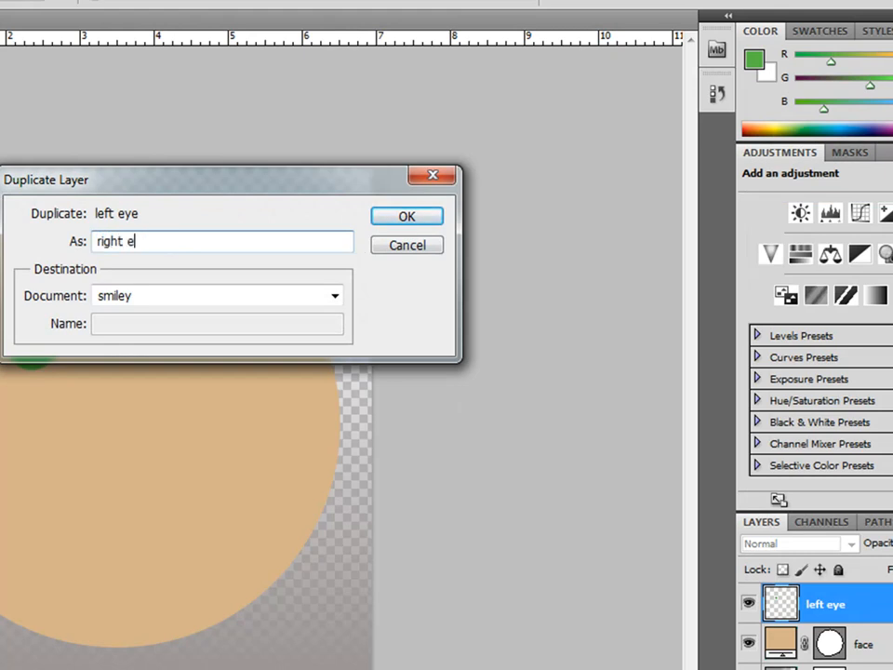
pyautogui.click(435, 223)
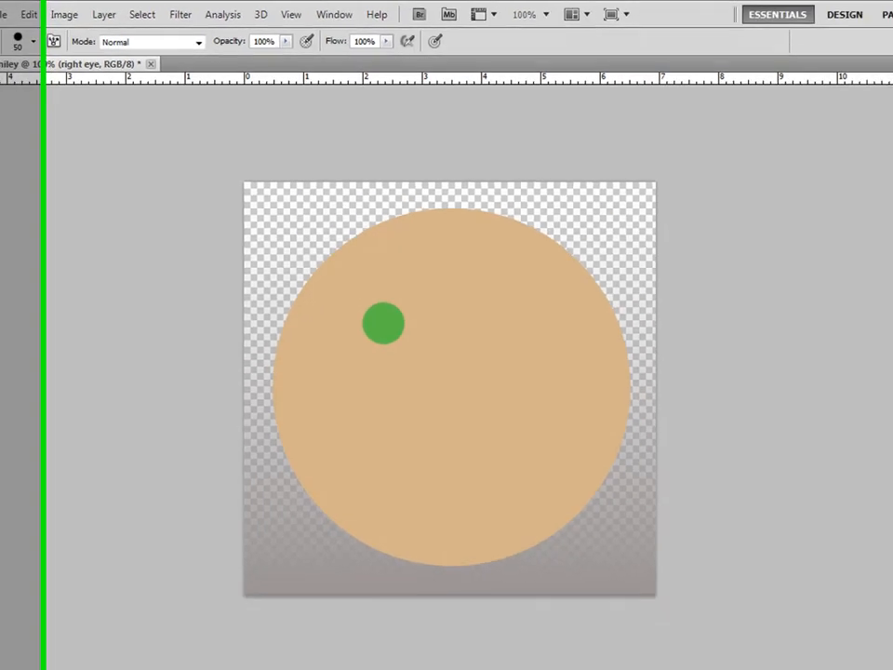
pyautogui.click(20, 96)
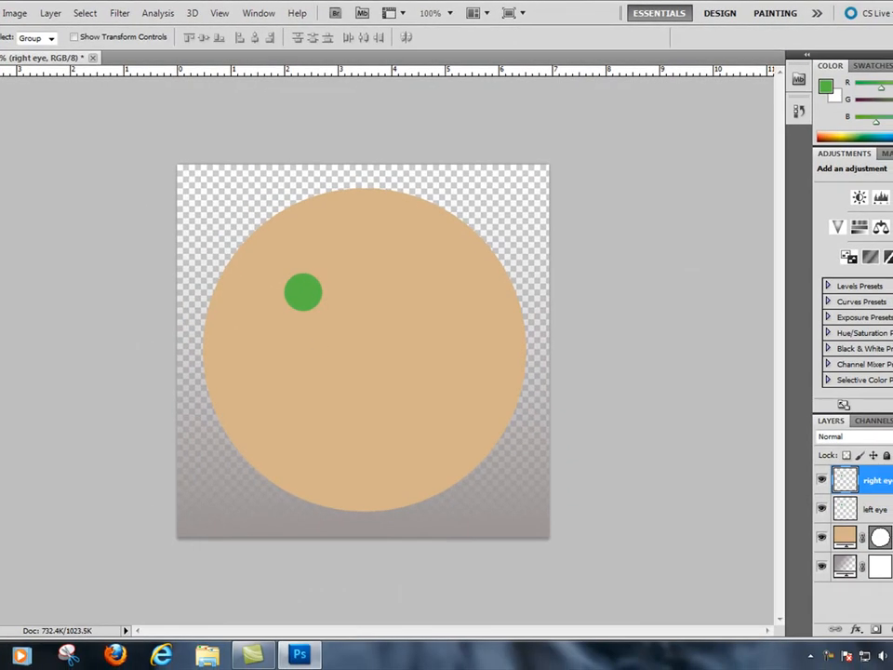
pyautogui.moveTo(305, 295); pyautogui.dragTo(412, 290)
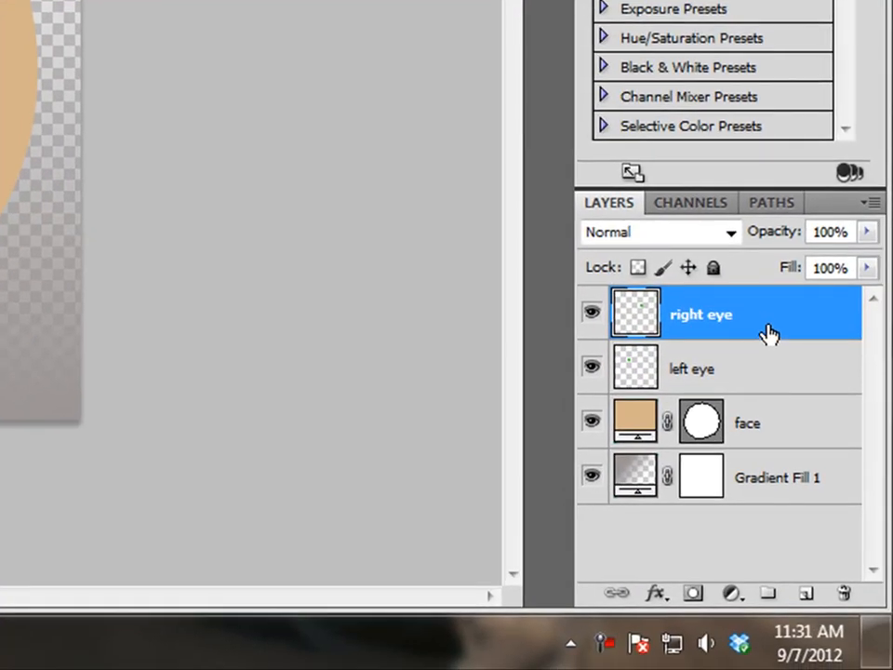
# Add a new empty layer above the right eye layer and name it nose
pyautogui.click(805, 593)
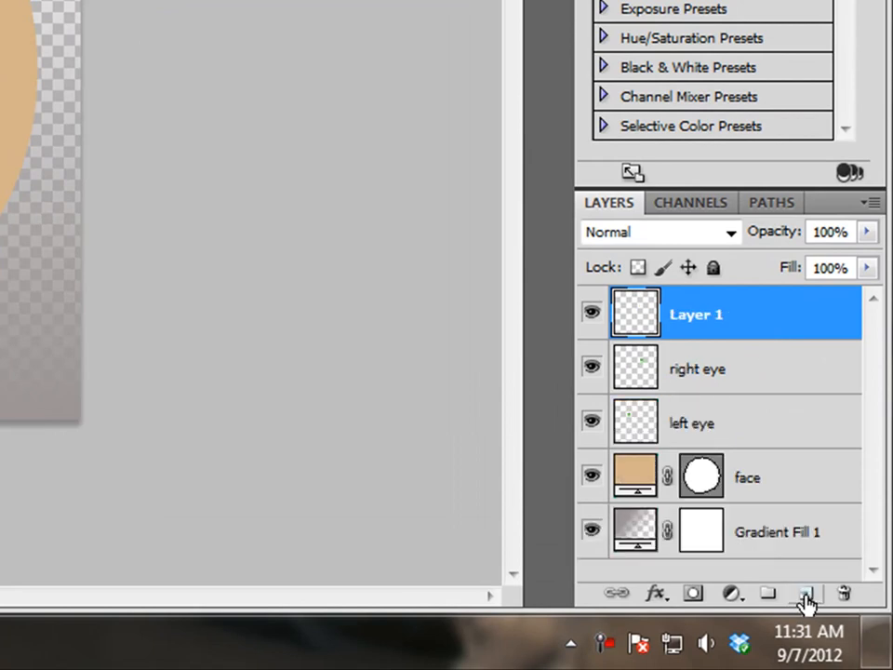
pyautogui.doubleClick(704, 320)
pyautogui.write('nose')
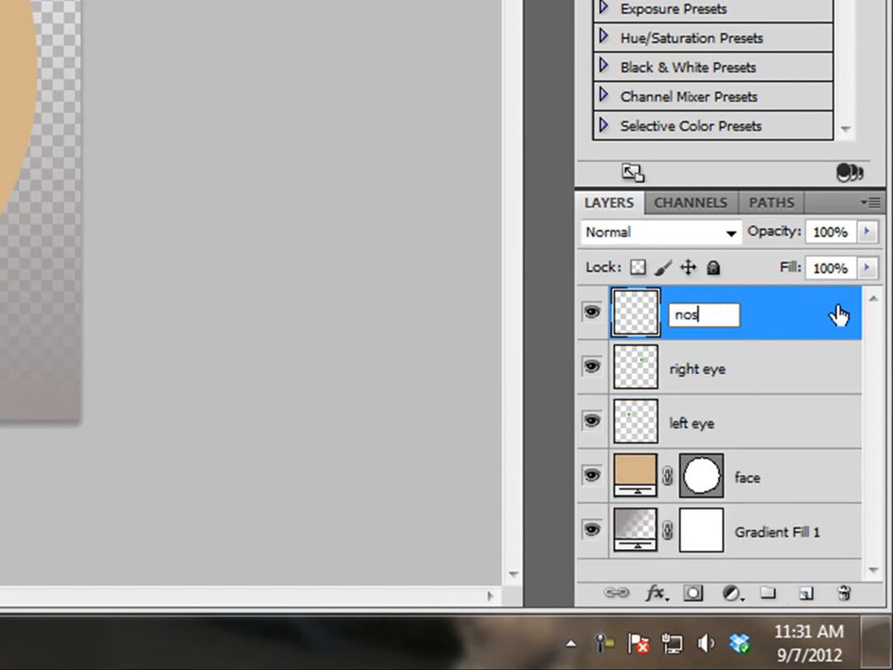
pyautogui.press('Return')
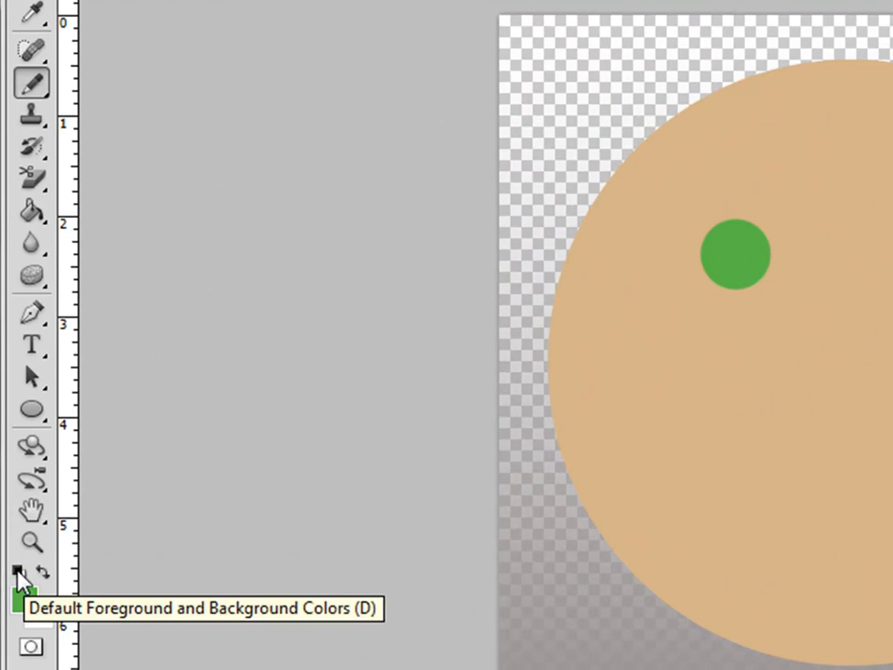
# Draw a black angular nose about 1 inch tall below and between the eyes with the Pencil tool at 15 px
pyautogui.click(20, 575)
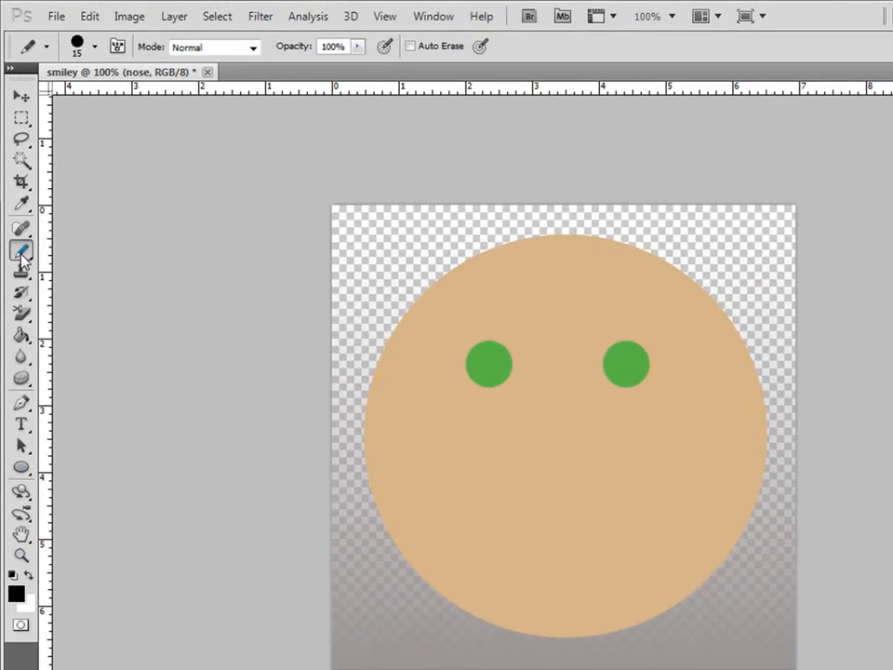
pyautogui.click(32, 84)
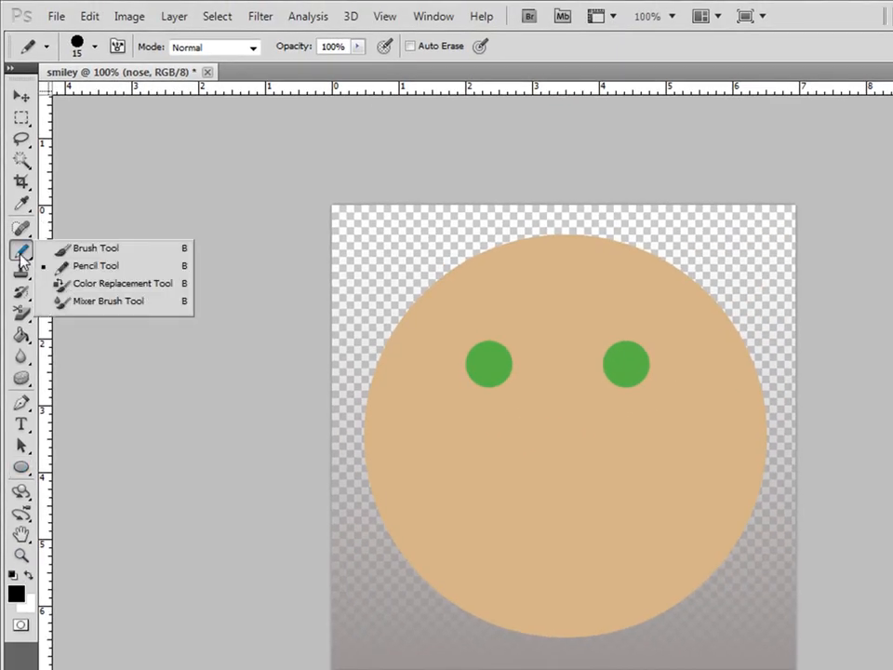
pyautogui.click(83, 270)
pyautogui.click(94, 46)
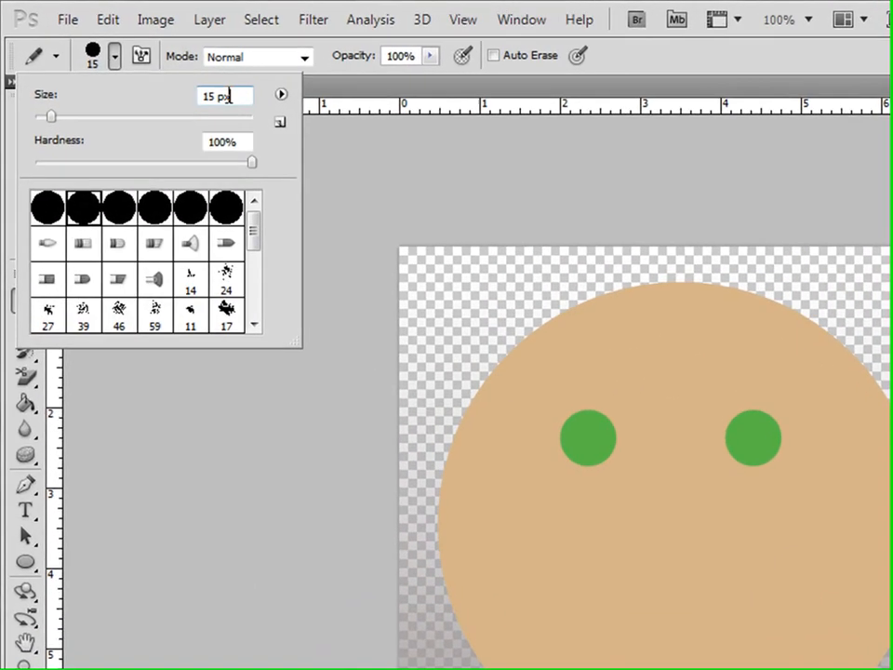
pyautogui.doubleClick(138, 64)
pyautogui.write('15px')
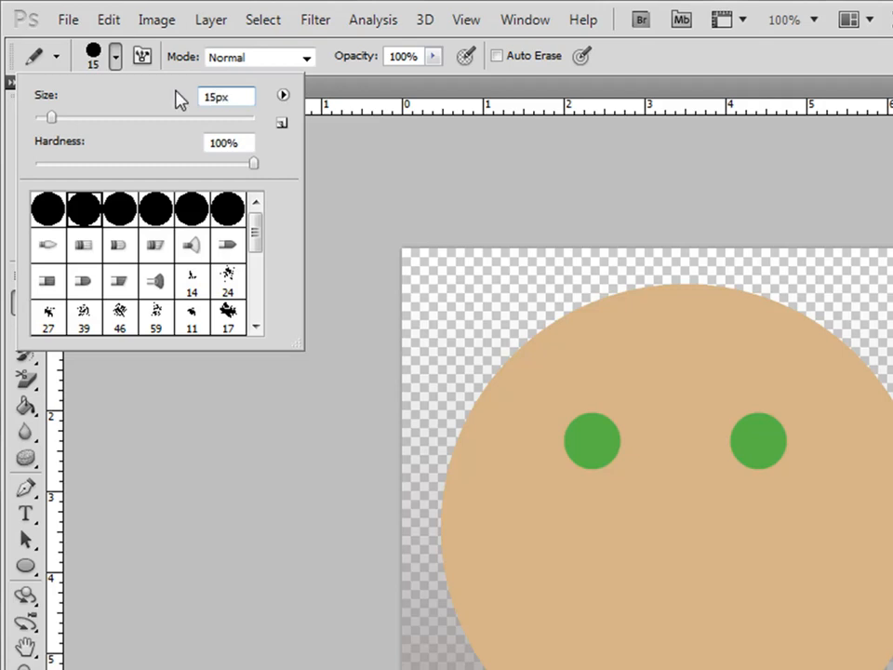
pyautogui.press('Return')
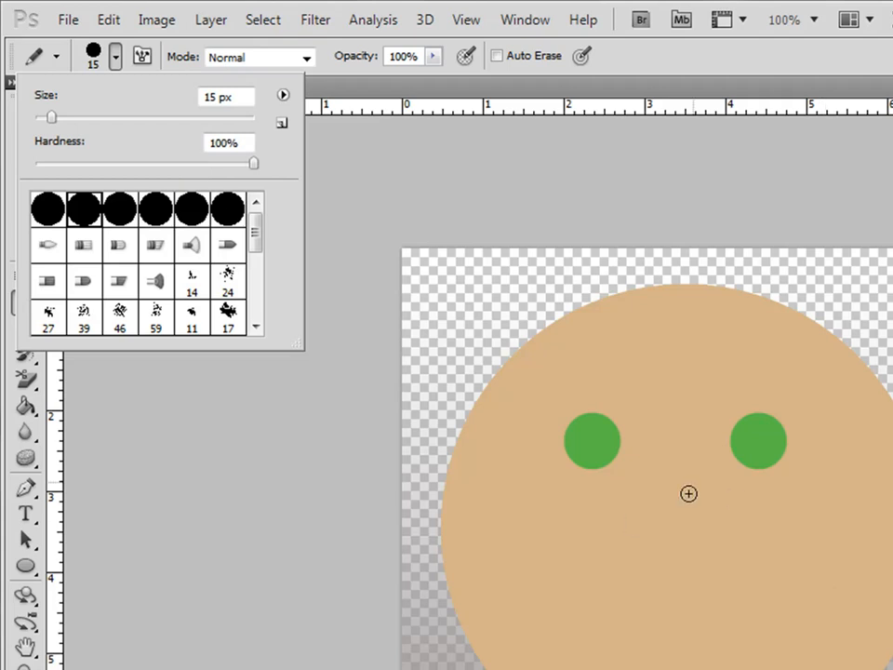
pyautogui.moveTo(673, 487)
pyautogui.mouseDown()
pyautogui.moveTo(677, 514)
pyautogui.moveTo(645, 551)
pyautogui.moveTo(678, 560)
pyautogui.mouseUp()
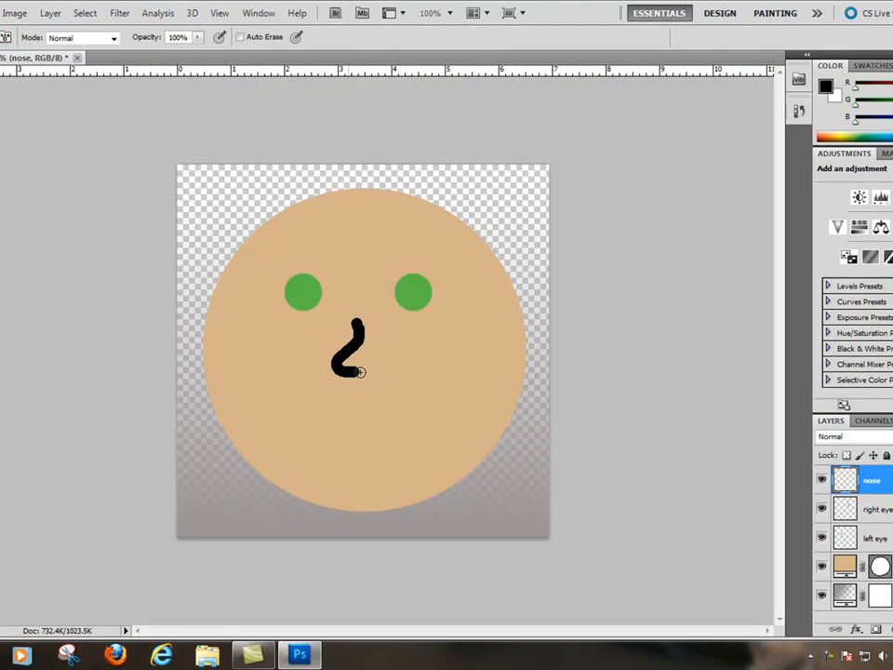
pyautogui.moveTo(360, 372); pyautogui.dragTo(375, 373)
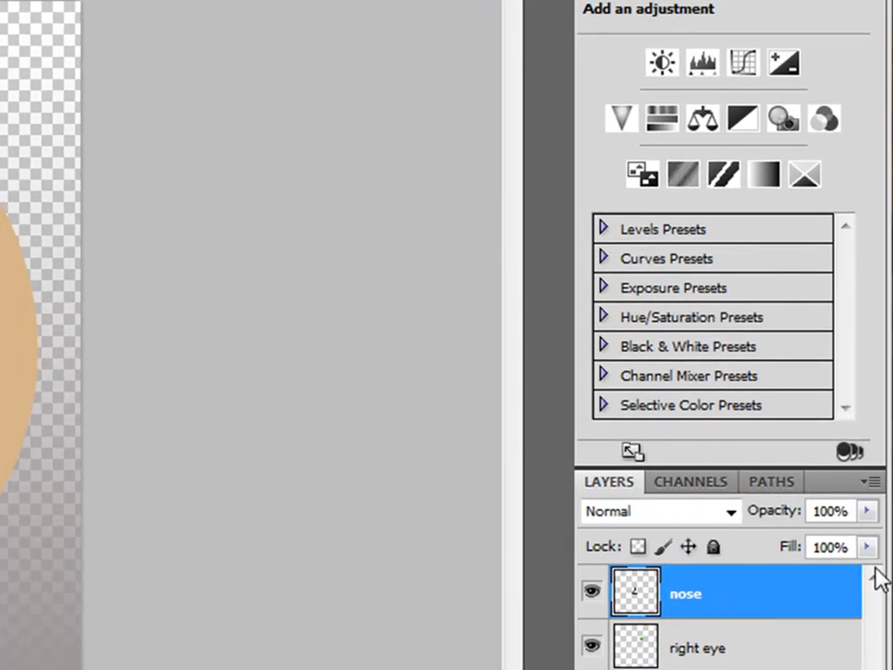
# Reduce the opacity of the nose layer to 75%
pyautogui.click(867, 511)
pyautogui.moveTo(870, 540); pyautogui.dragTo(834, 546)
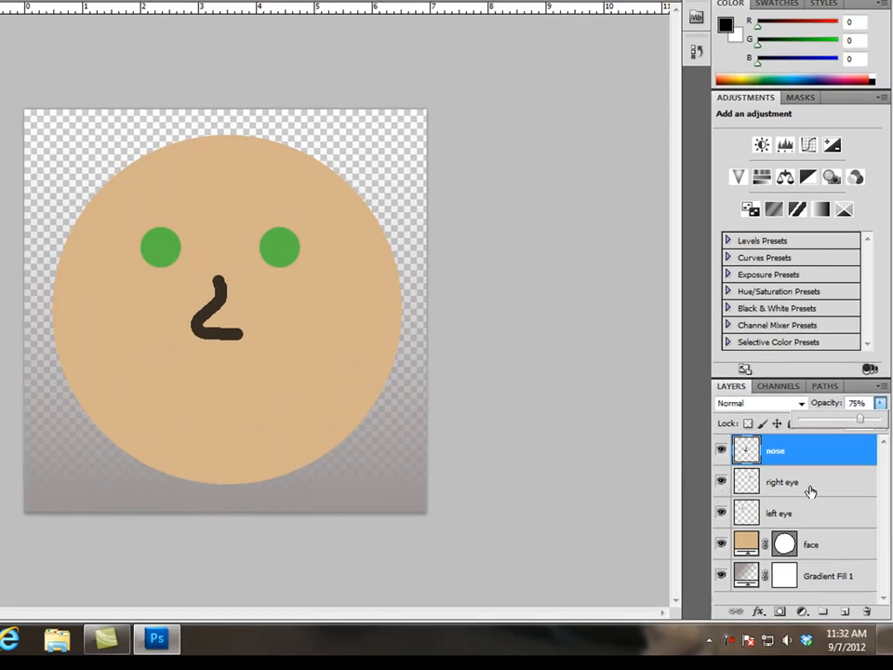
pyautogui.click(810, 491)
pyautogui.click(804, 452)
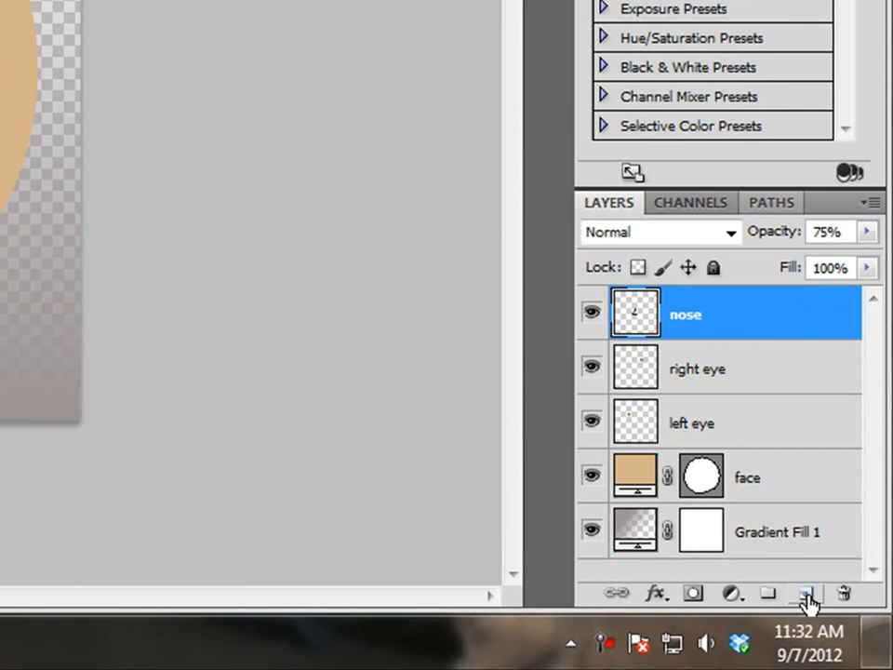
# Add a new empty layer above the nose layer and name it straight mouth
pyautogui.click(801, 595)
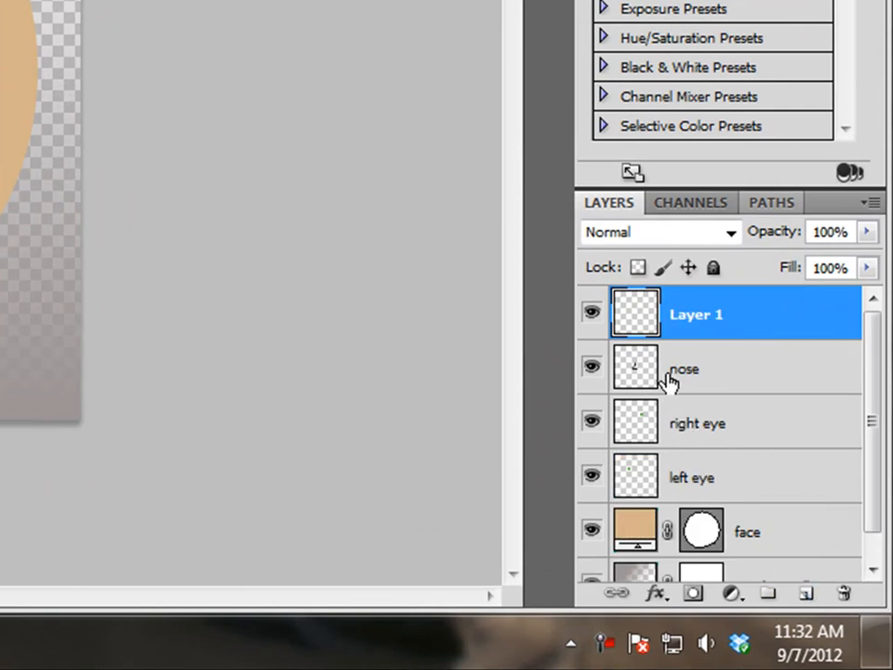
pyautogui.doubleClick(688, 314)
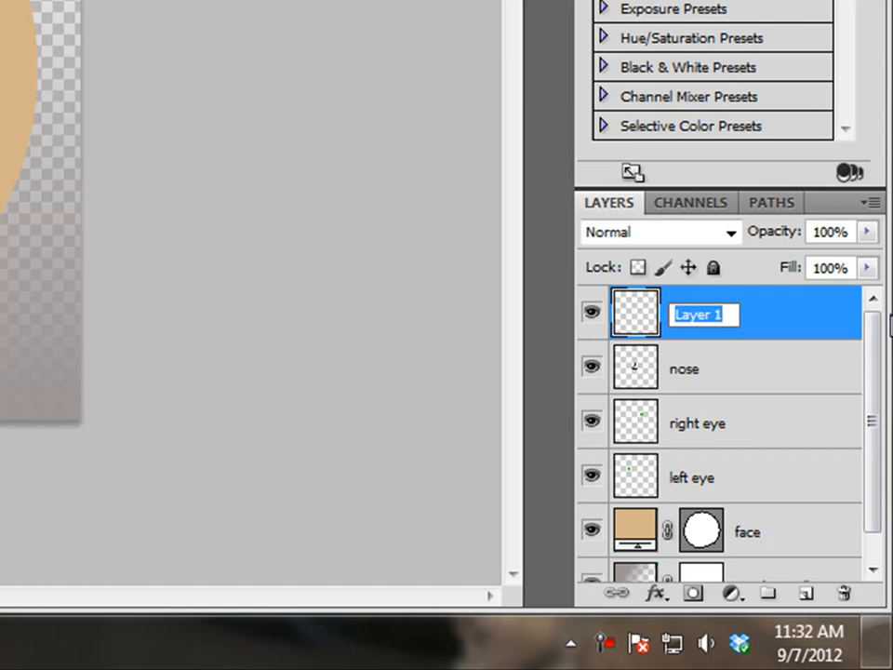
pyautogui.write('str')
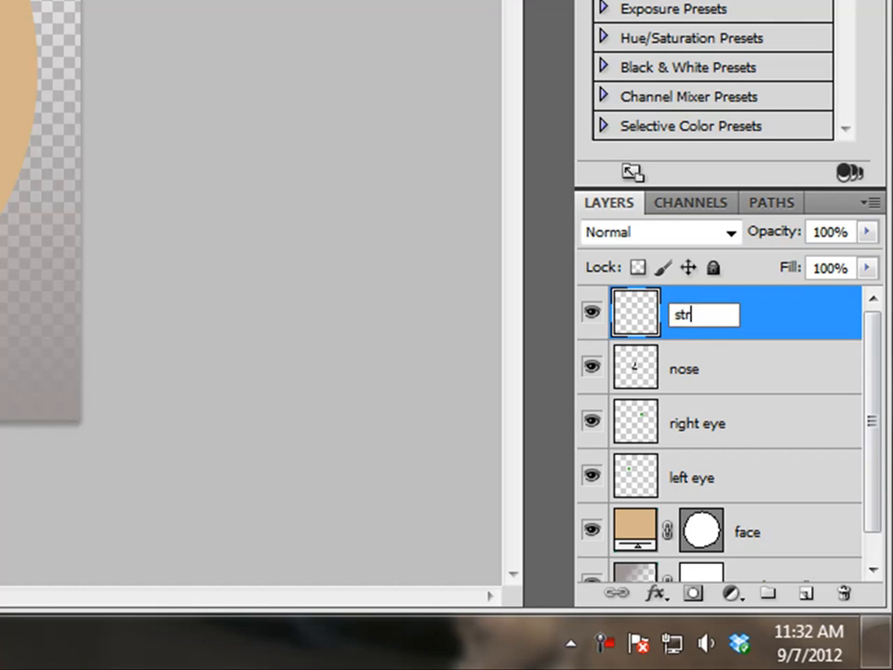
pyautogui.write('aight mouth')
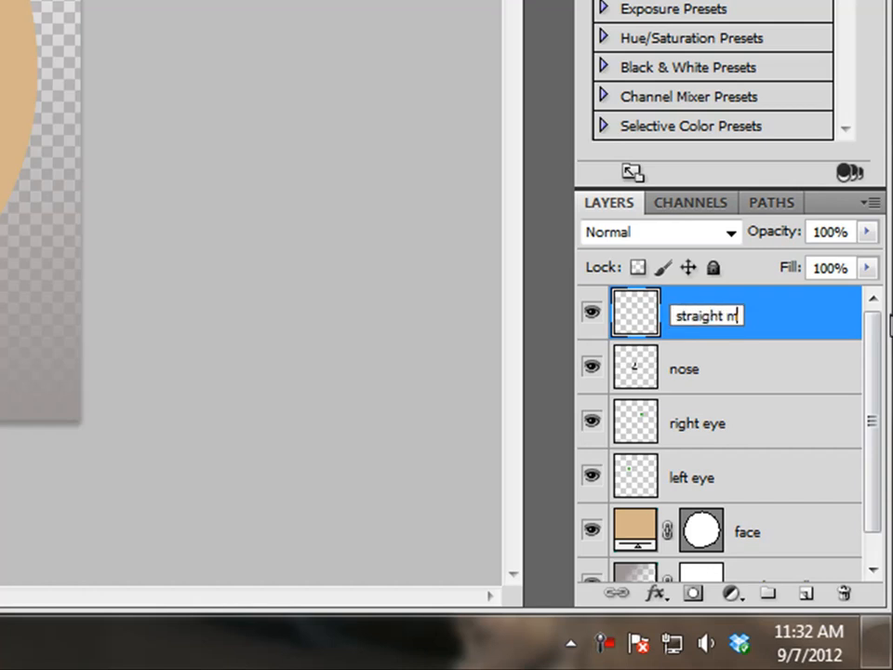
pyautogui.click(833, 332)
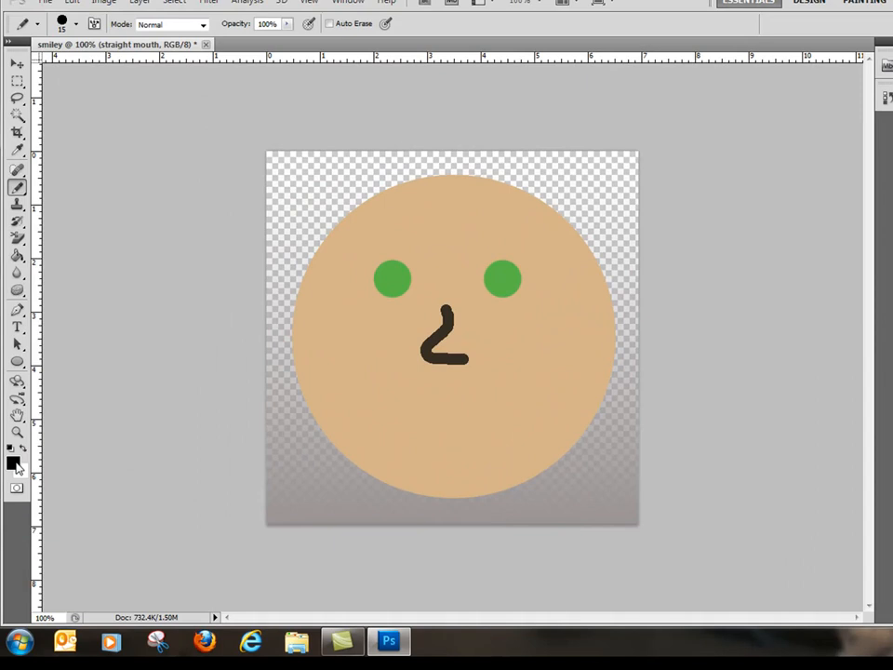
# Set the foreground color to the printable red ed1c24
pyautogui.click(14, 463)
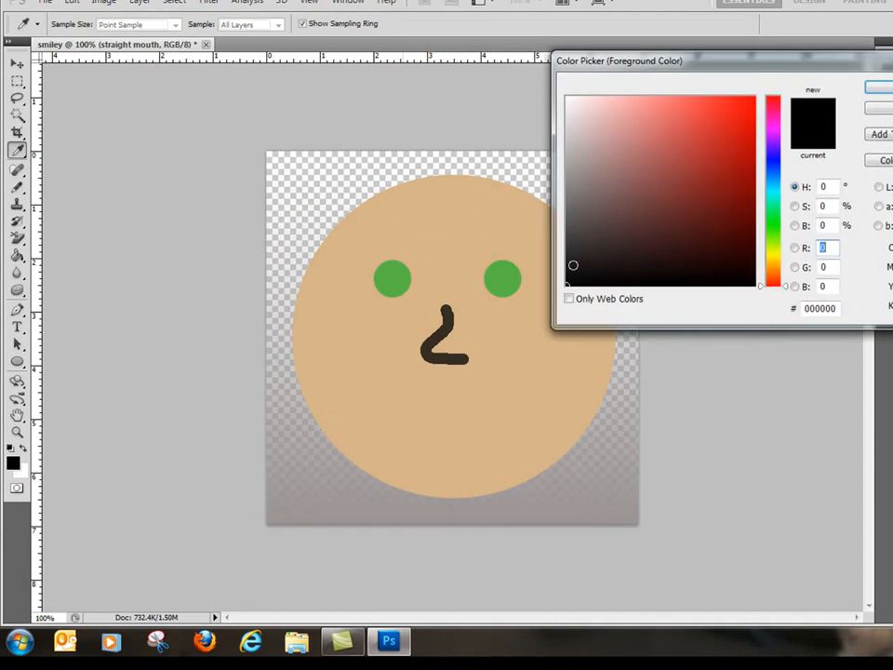
pyautogui.click(748, 102)
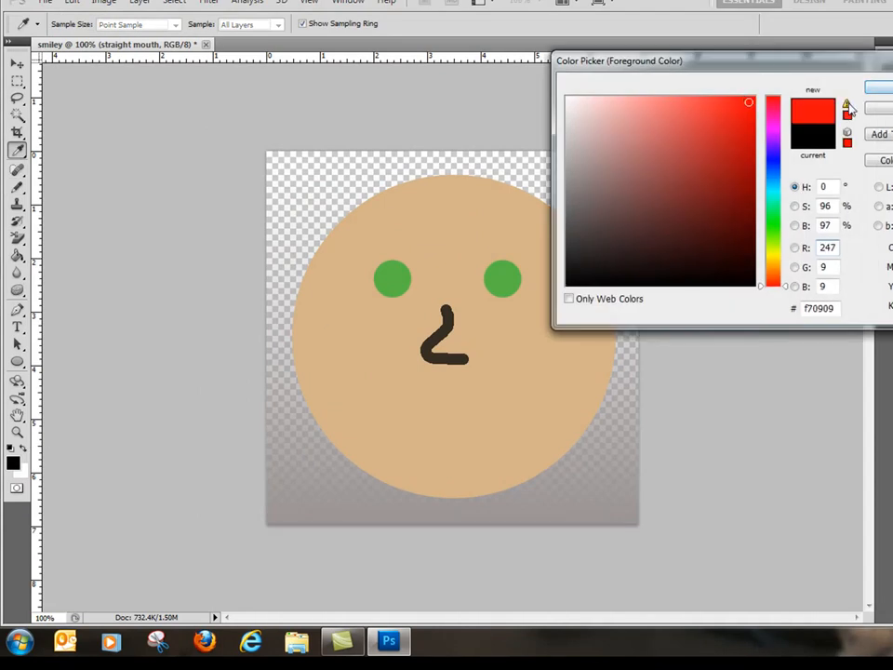
pyautogui.click(847, 110)
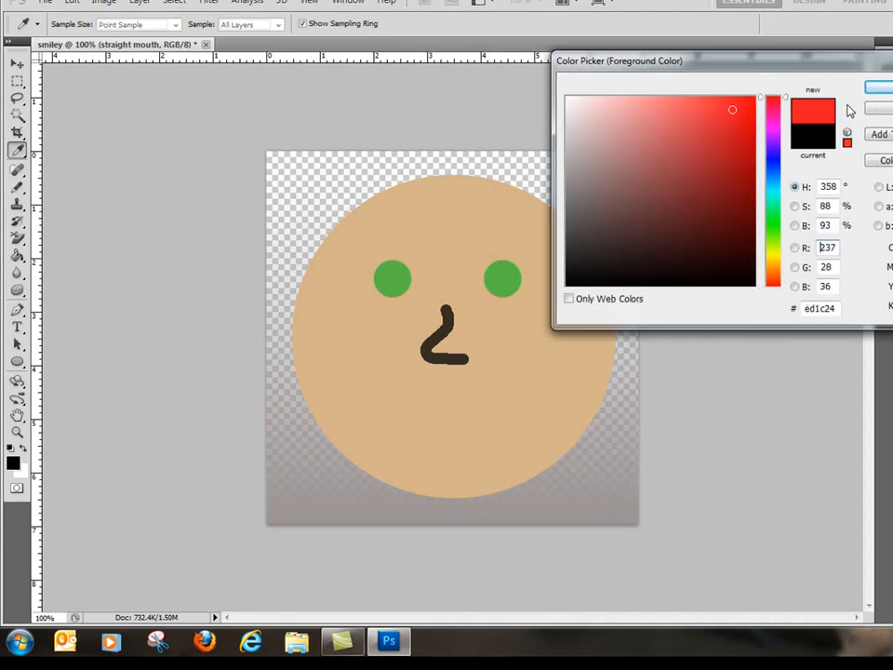
pyautogui.click(876, 87)
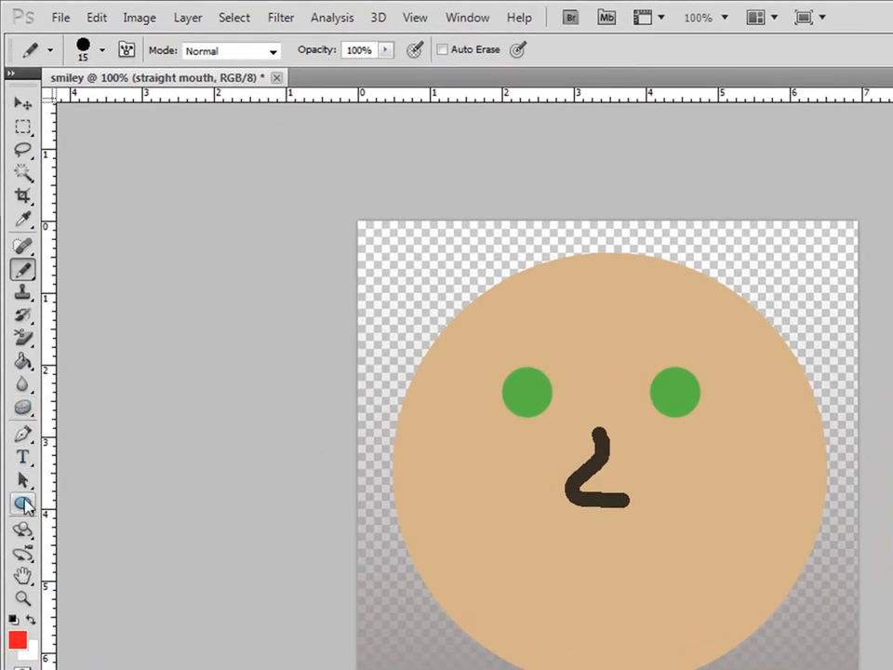
# Draw a horizontal red line about 3 inches long below the nose with the Line tool, filling pixels at 5 px weight
pyautogui.click(24, 503)
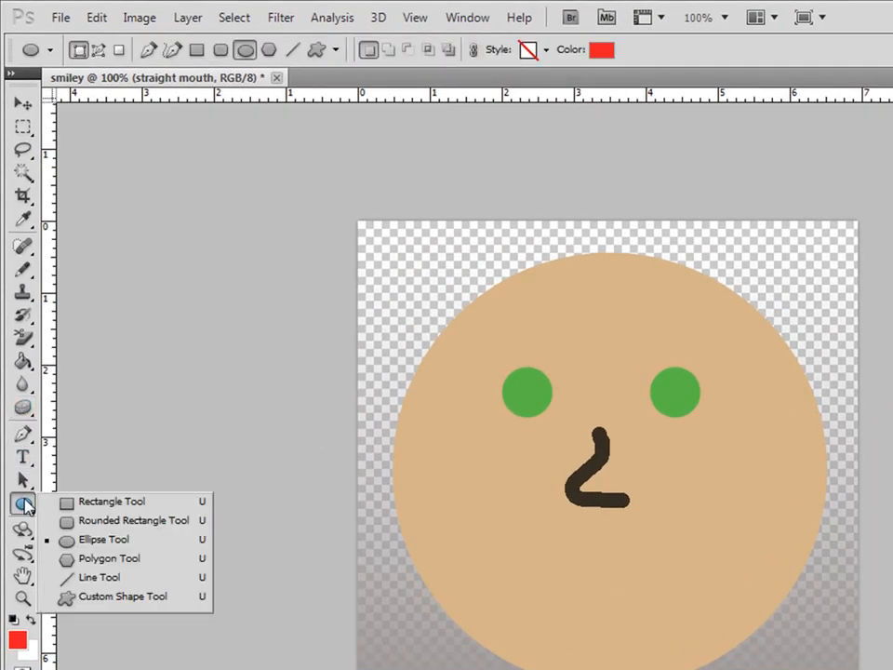
pyautogui.click(74, 577)
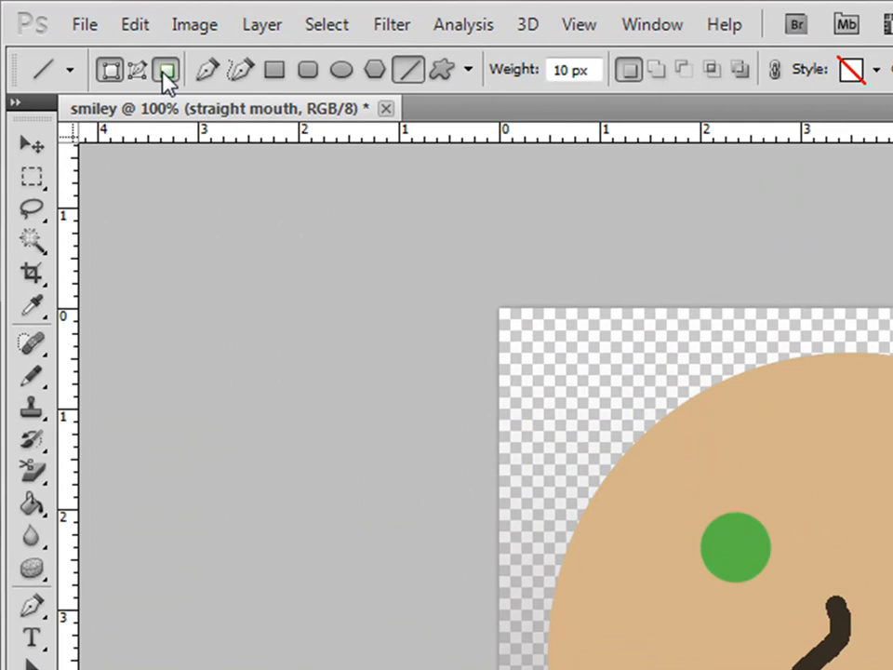
pyautogui.click(1, 38)
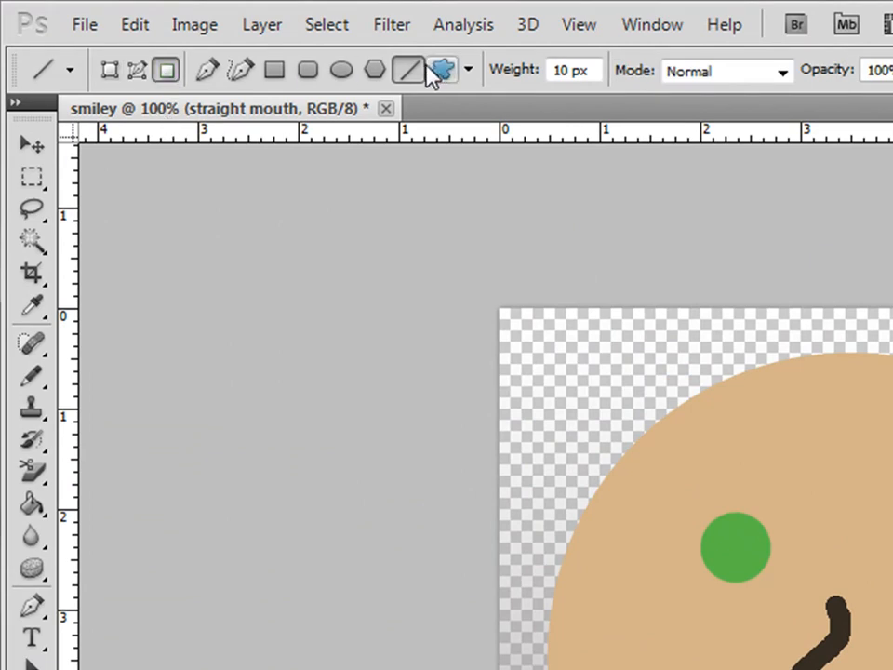
pyautogui.moveTo(592, 62); pyautogui.dragTo(548, 62)
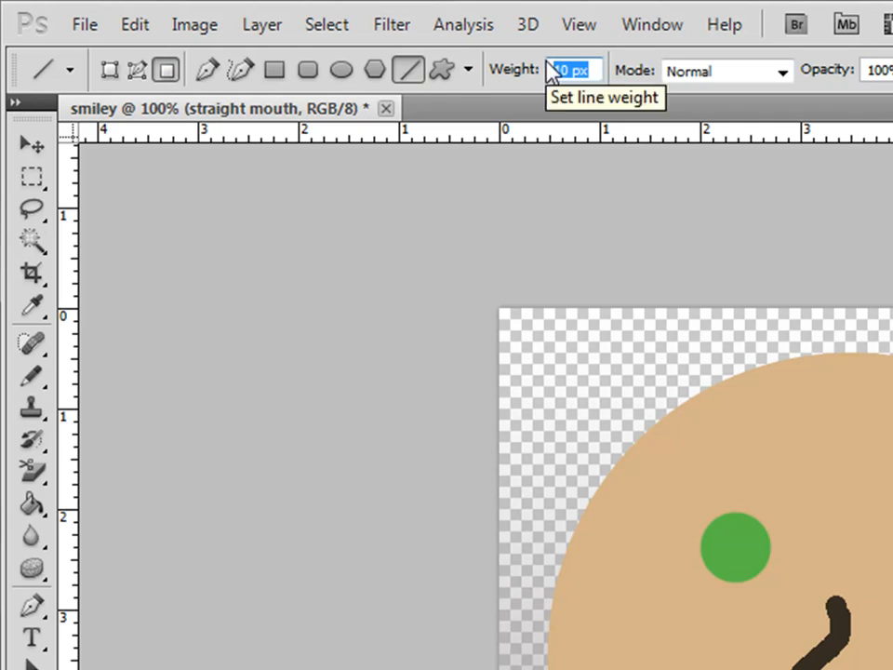
pyautogui.write('5px')
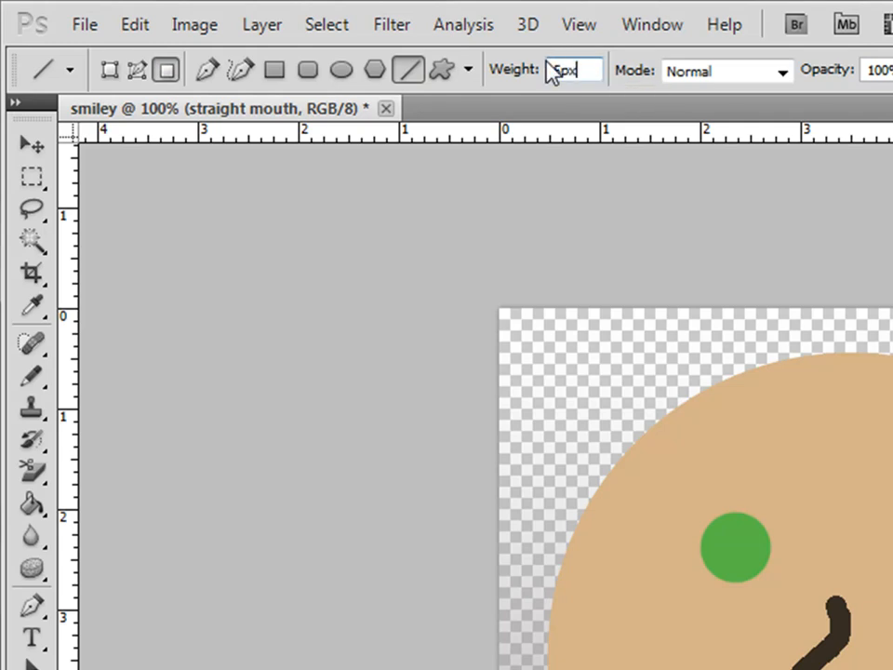
pyautogui.press('Return')
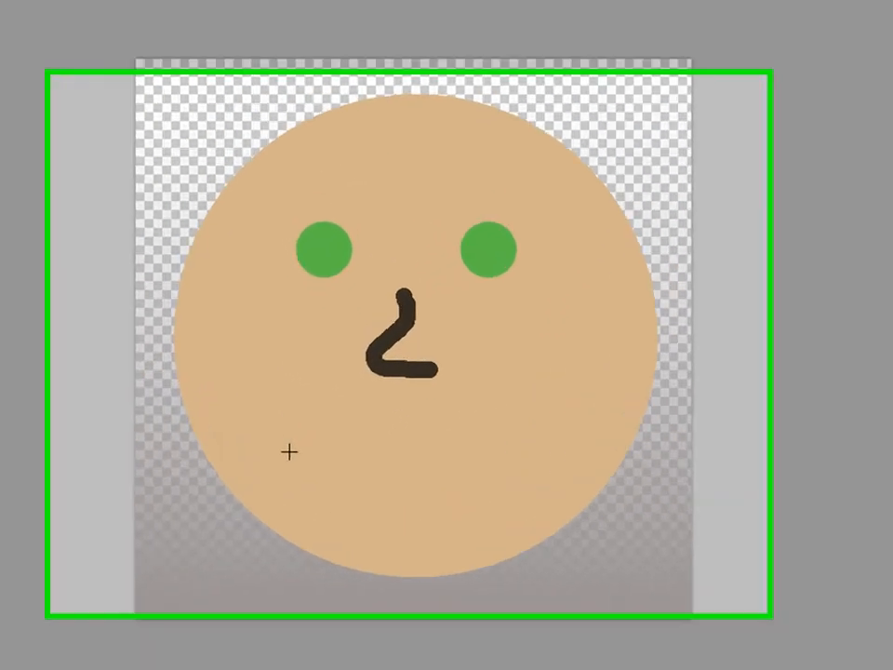
pyautogui.moveTo(281, 427); pyautogui.dragTo(422, 425)
pyautogui.moveTo(563, 467); pyautogui.dragTo(606, 459)
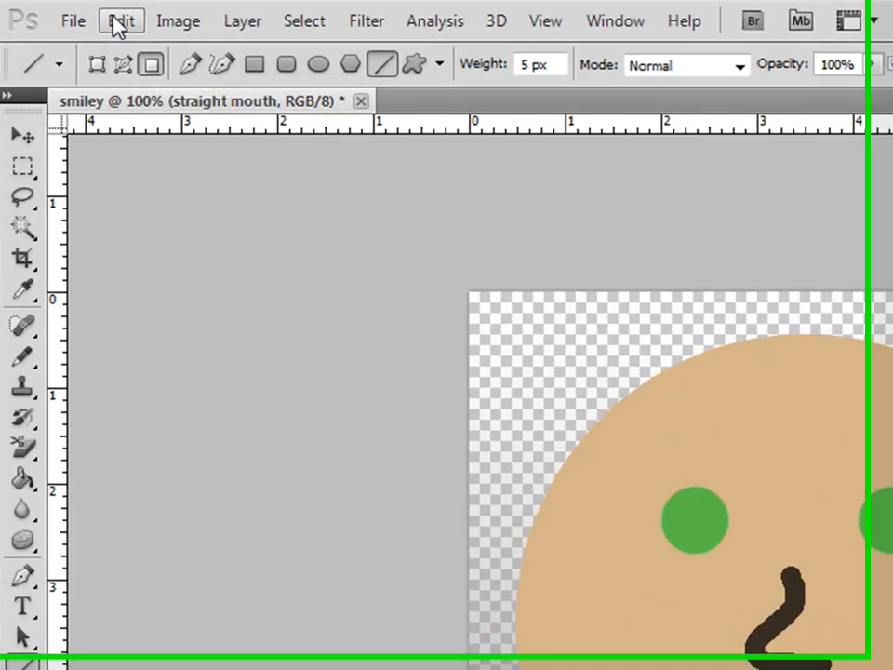
# Thicken the straight mouth line by scaling its height to 260%
pyautogui.click(119, 24)
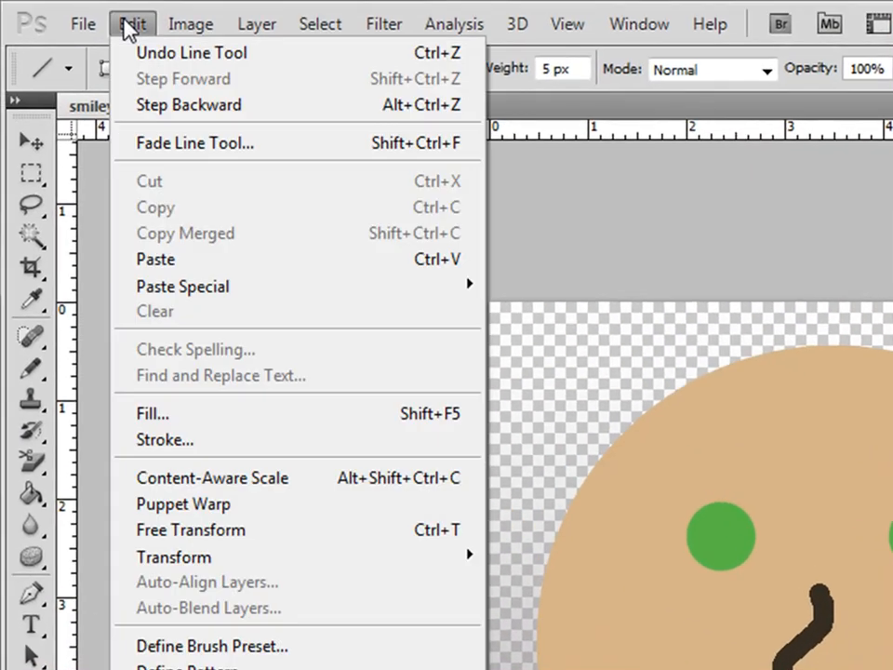
pyautogui.moveTo(212, 567)
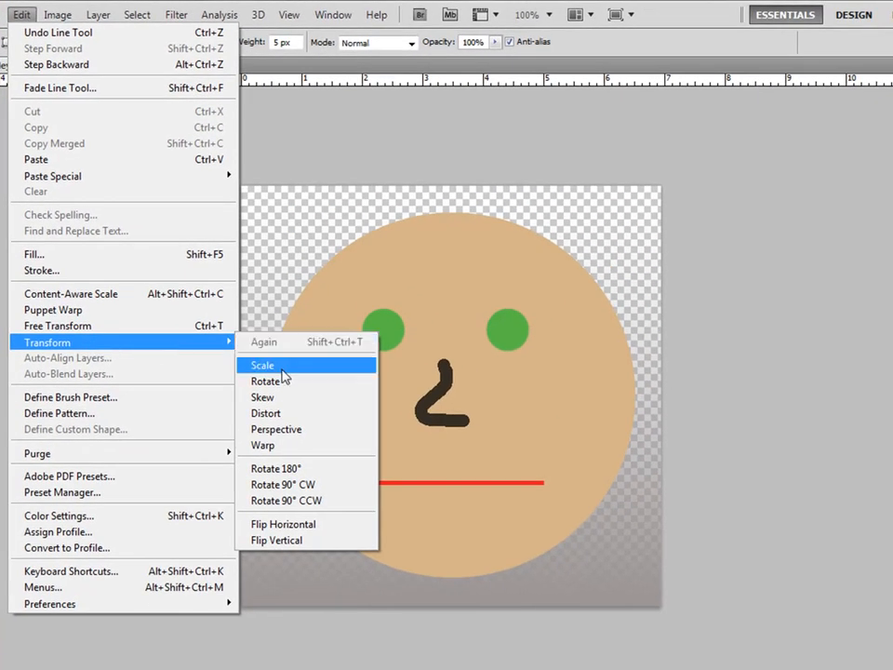
pyautogui.click(282, 371)
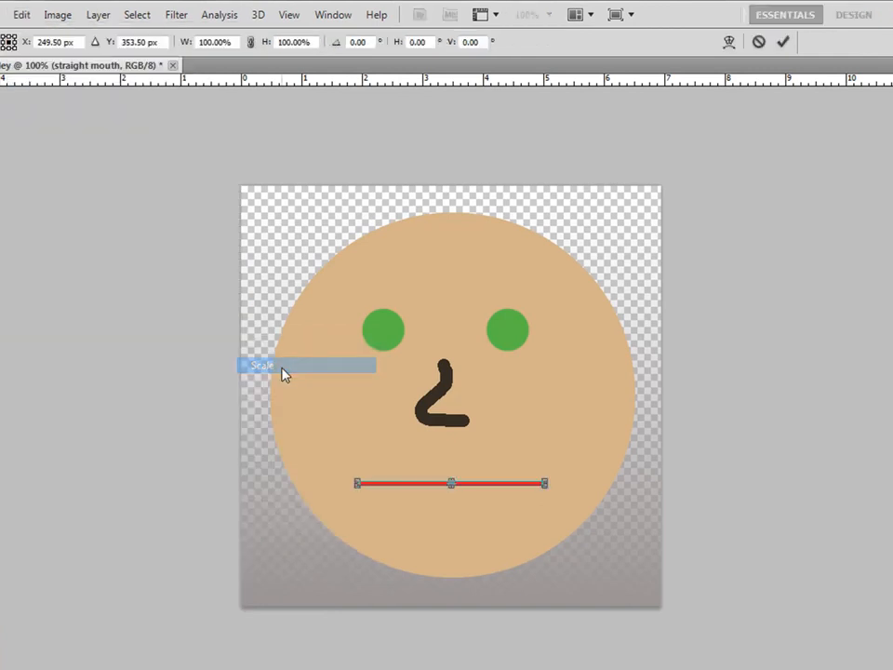
pyautogui.press('Return')
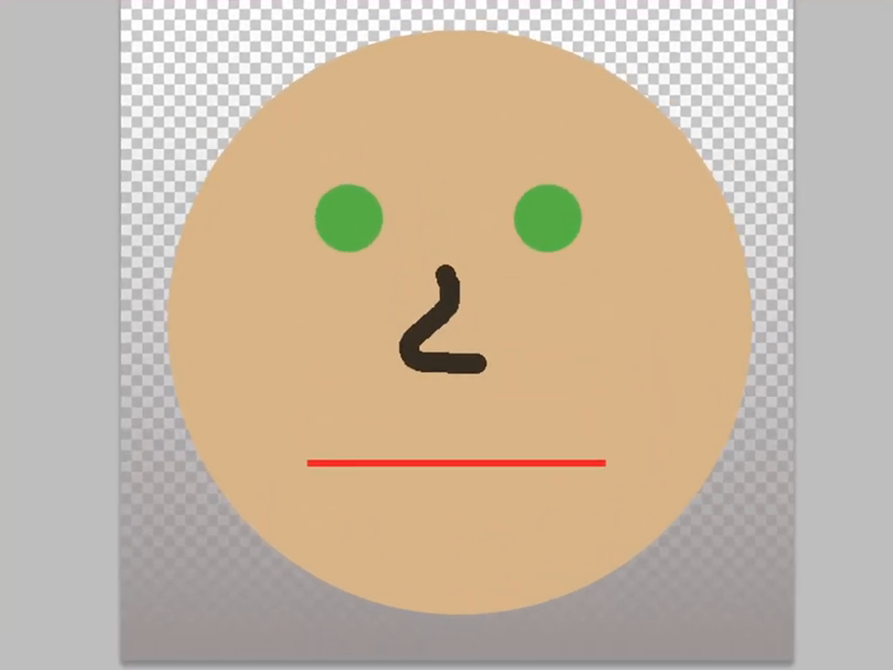
pyautogui.hotkey('ctrl', 't')
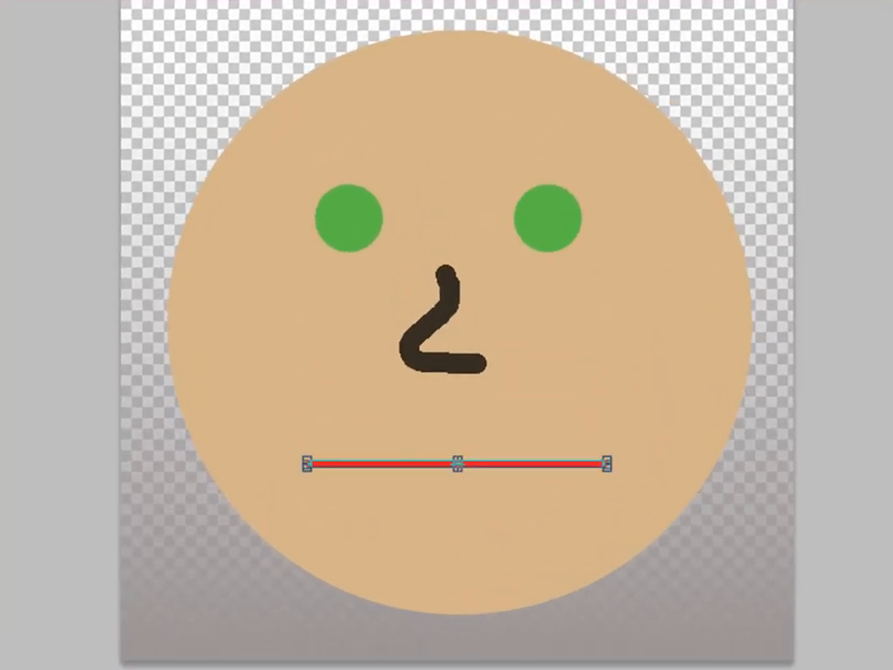
pyautogui.moveTo(459, 467); pyautogui.dragTo(459, 478)
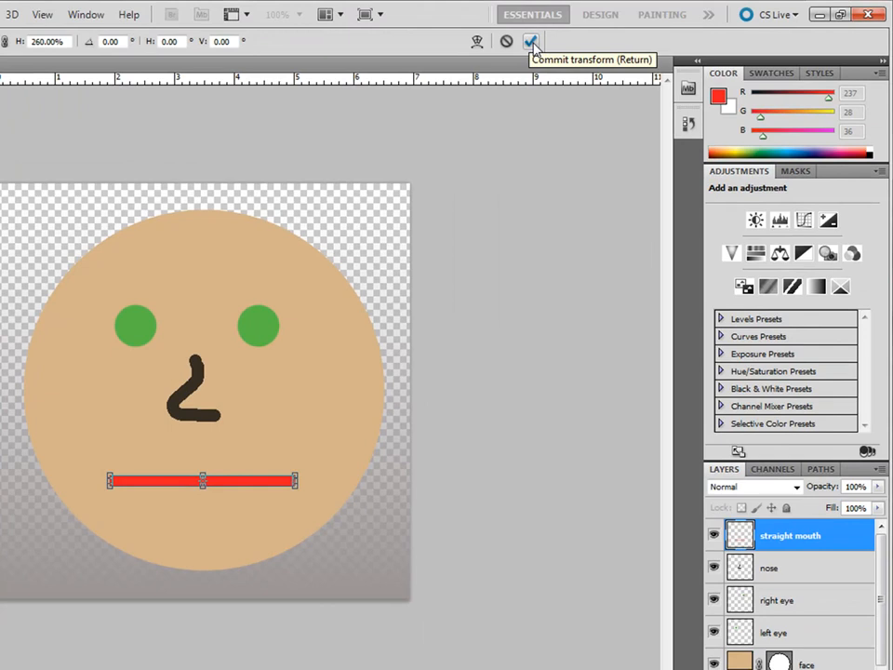
pyautogui.click(531, 42)
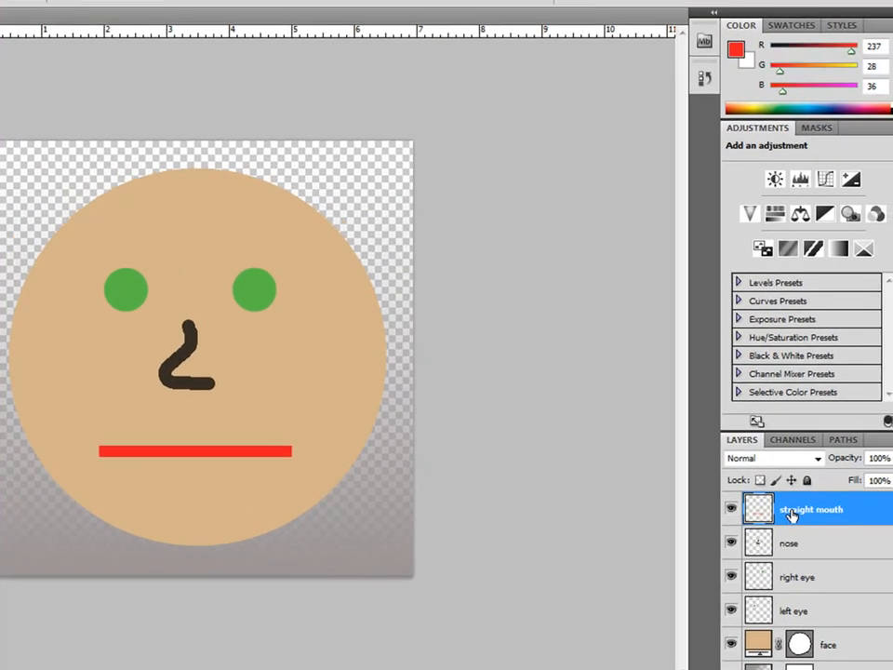
# Duplicate the straight mouth layer as smile mouth and hide the original straight mouth layer
pyautogui.rightClick(874, 484)
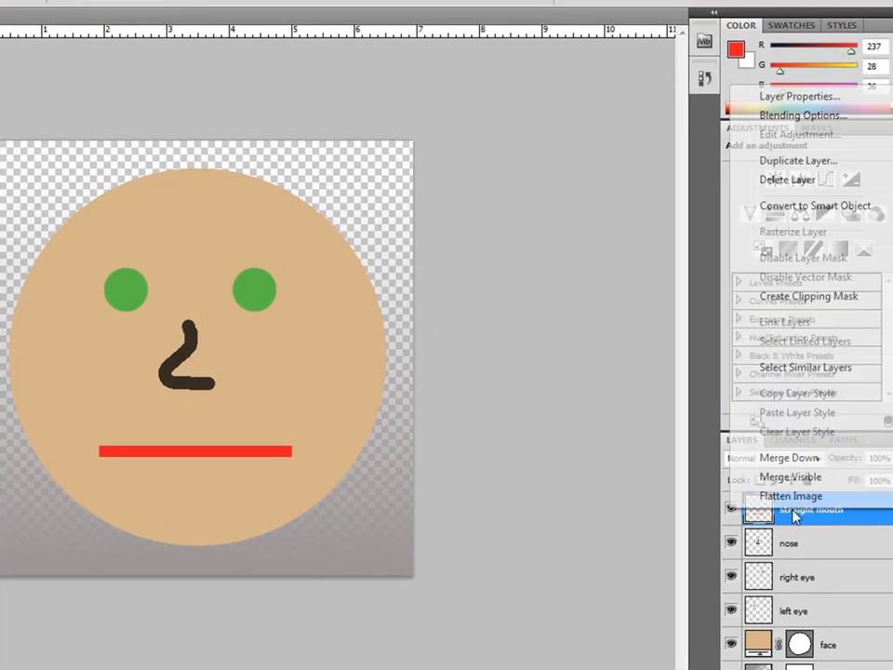
pyautogui.click(782, 160)
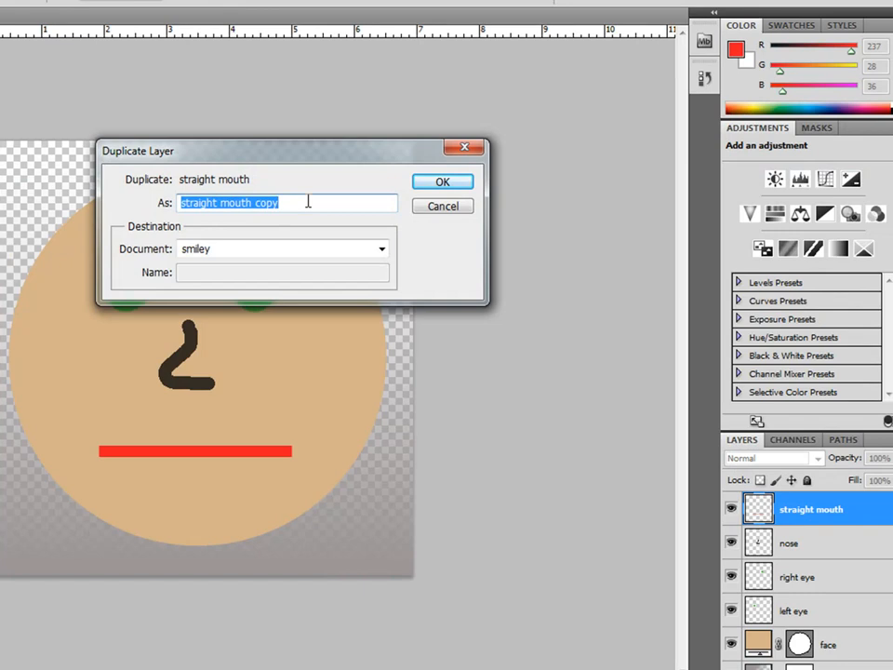
pyautogui.write('smile ')
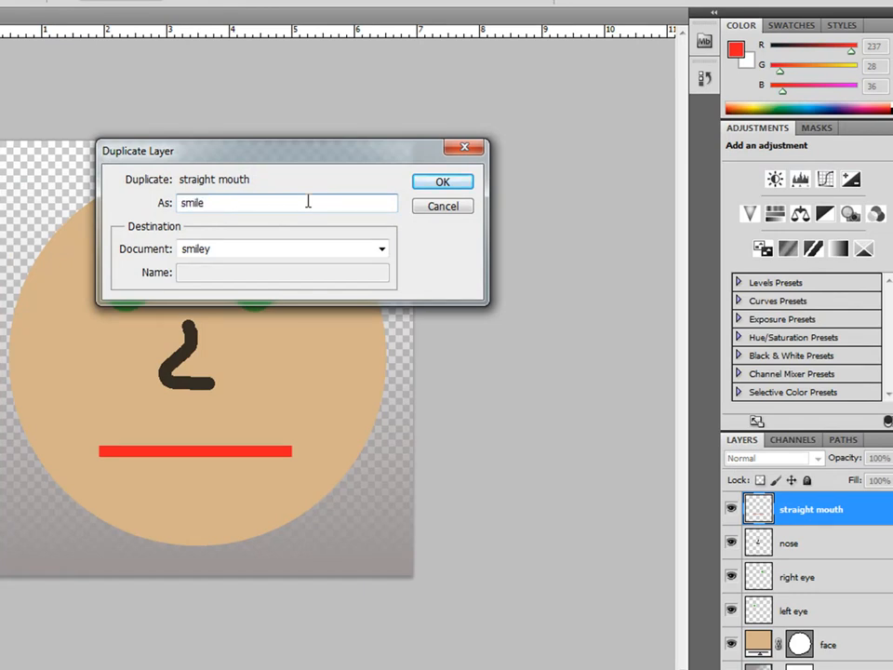
pyautogui.write('mouth')
pyautogui.click(426, 184)
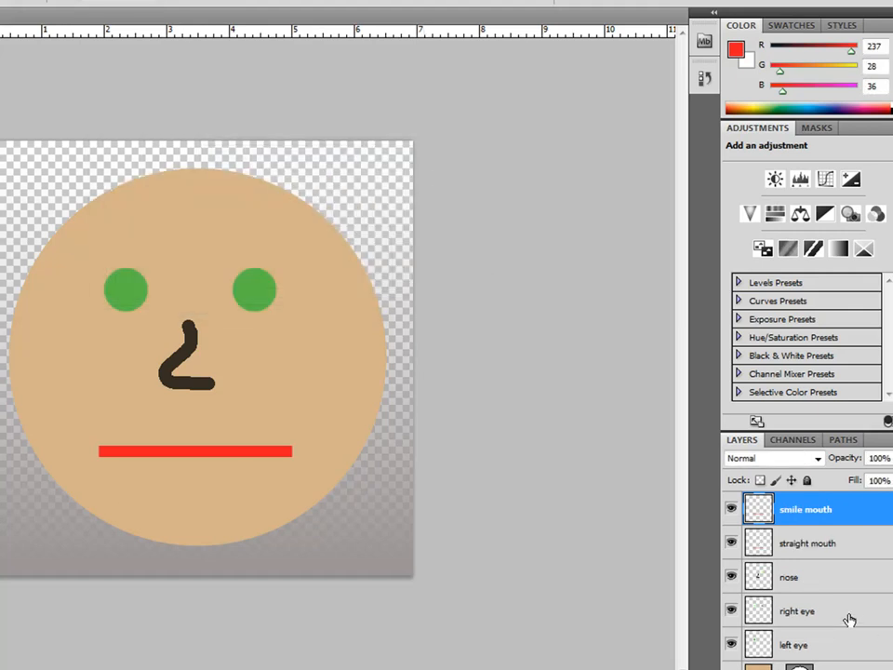
pyautogui.click(731, 544)
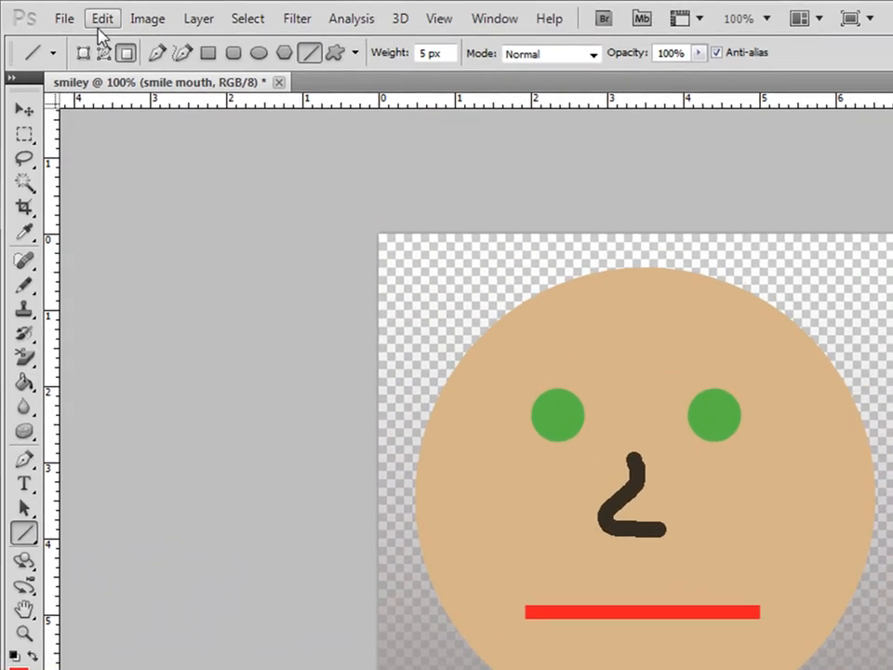
# Warp the smile mouth by pulling its lower edge down into a curved smile, keeping the upper edge straight
pyautogui.click(104, 22)
pyautogui.moveTo(175, 435)
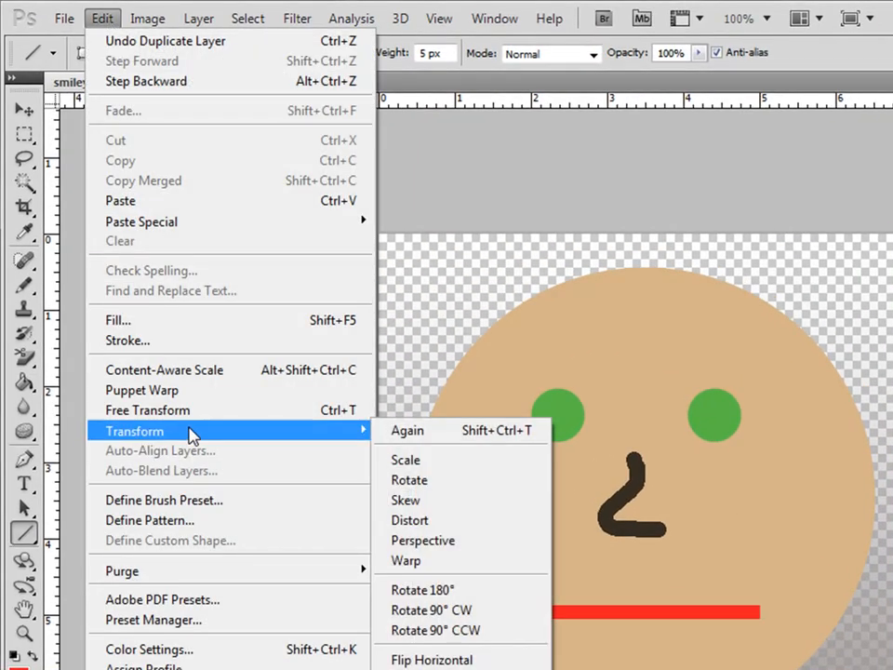
pyautogui.click(440, 562)
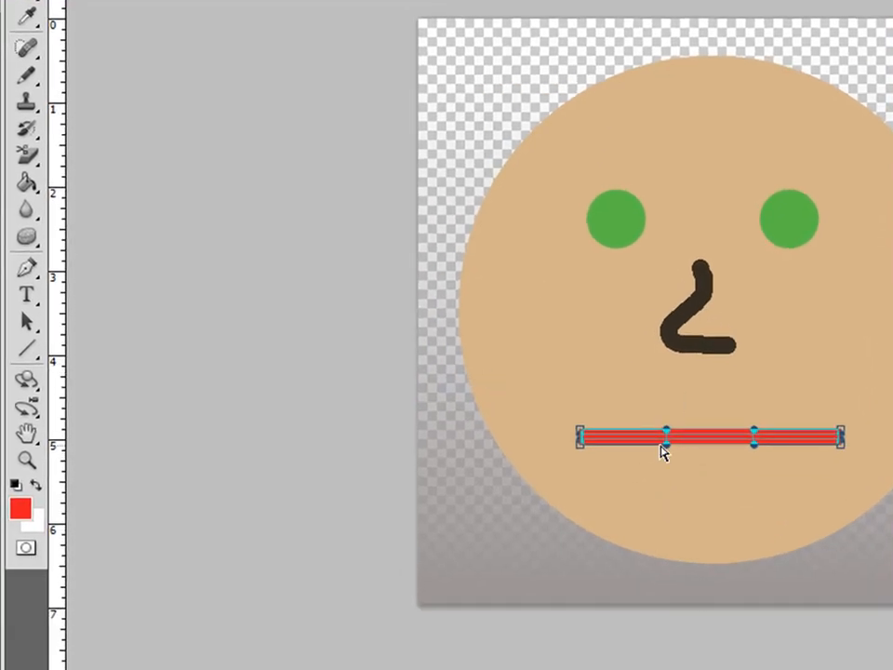
pyautogui.moveTo(667, 445); pyautogui.dragTo(684, 530)
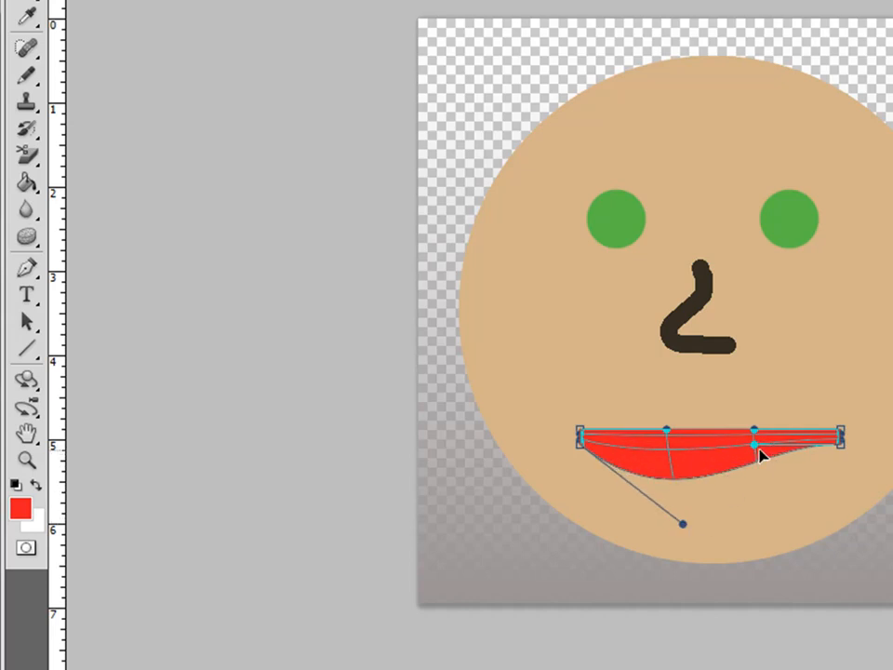
pyautogui.moveTo(754, 450); pyautogui.dragTo(757, 483)
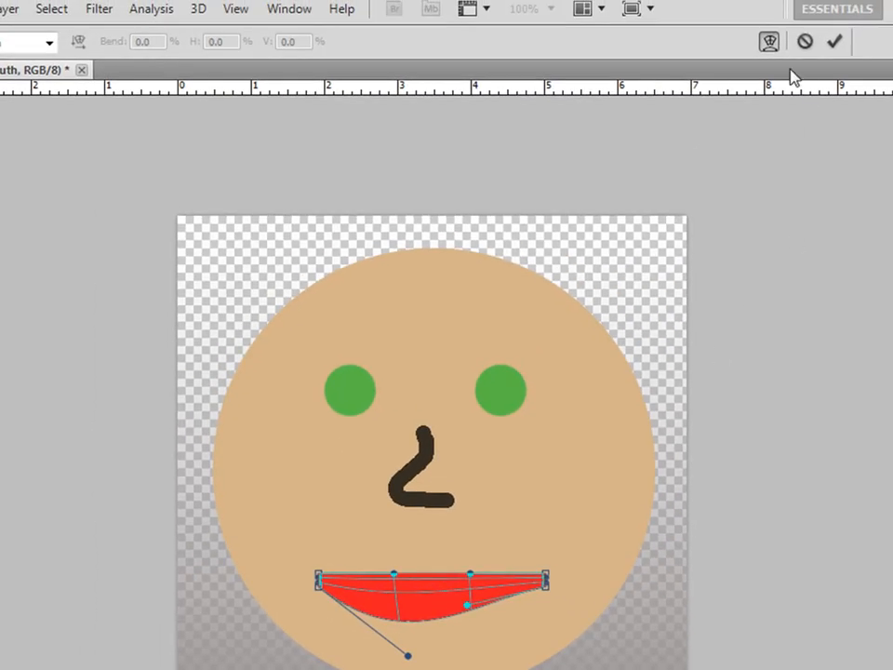
pyautogui.press('Return')
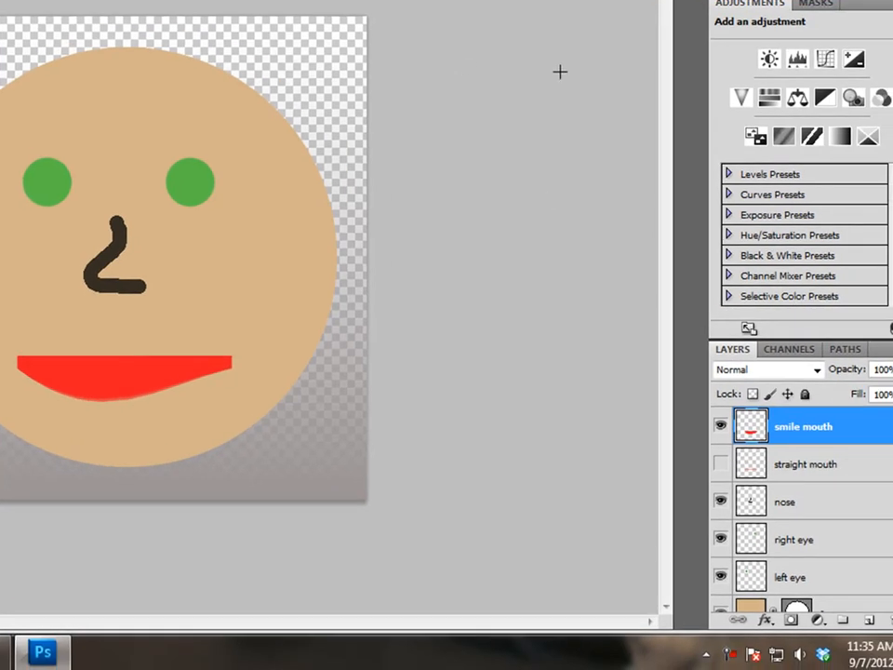
# Hide the smile mouth layer and duplicate the straight mouth layer as frown mouth
pyautogui.click(717, 431)
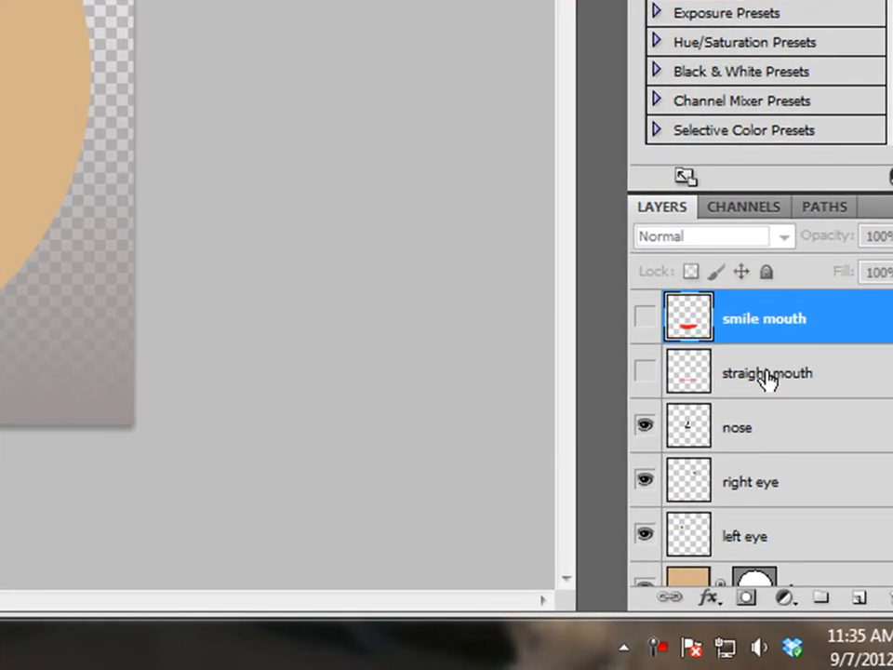
pyautogui.click(767, 377)
pyautogui.rightClick(767, 377)
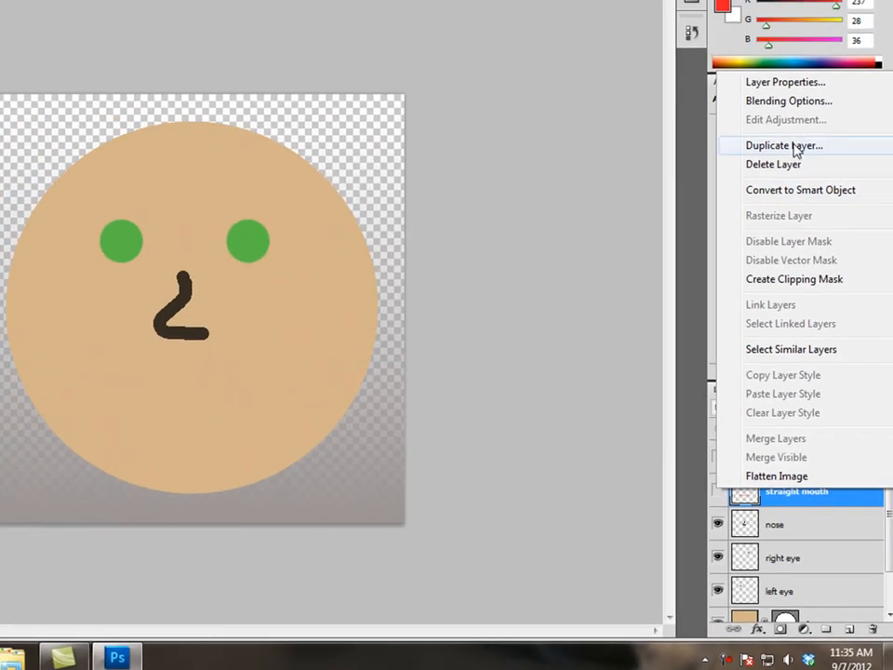
pyautogui.click(784, 145)
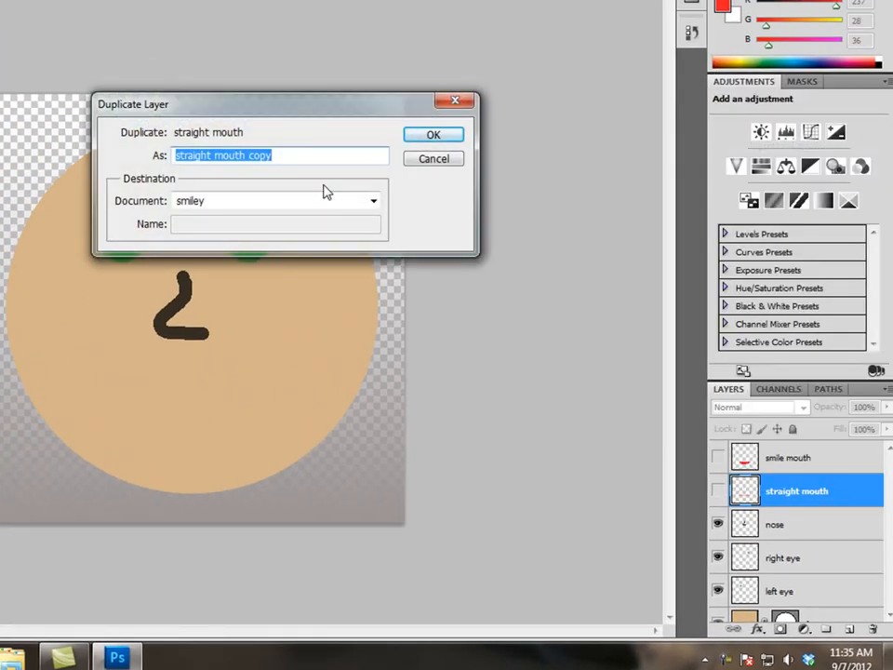
pyautogui.write('frown mouth')
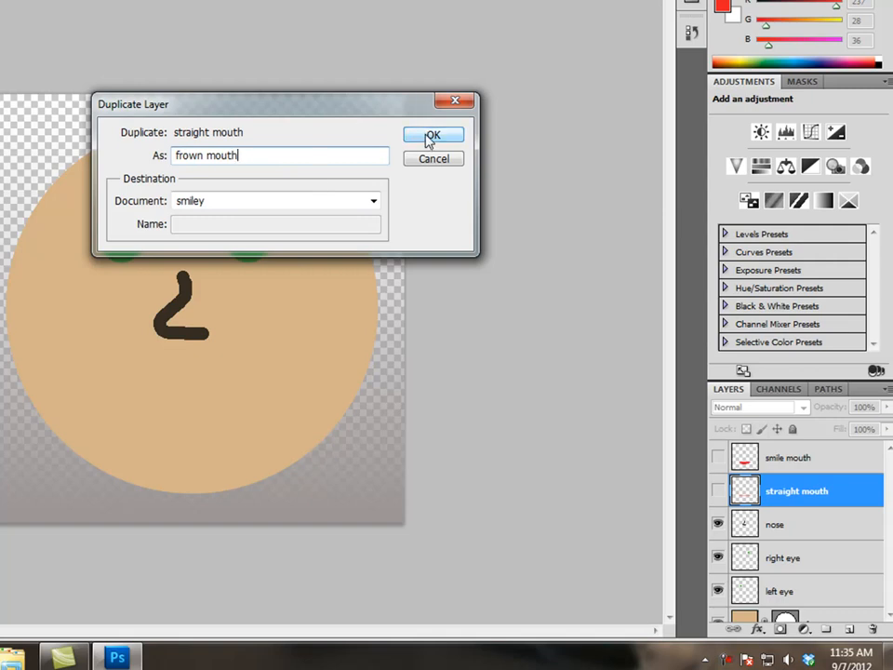
pyautogui.click(433, 135)
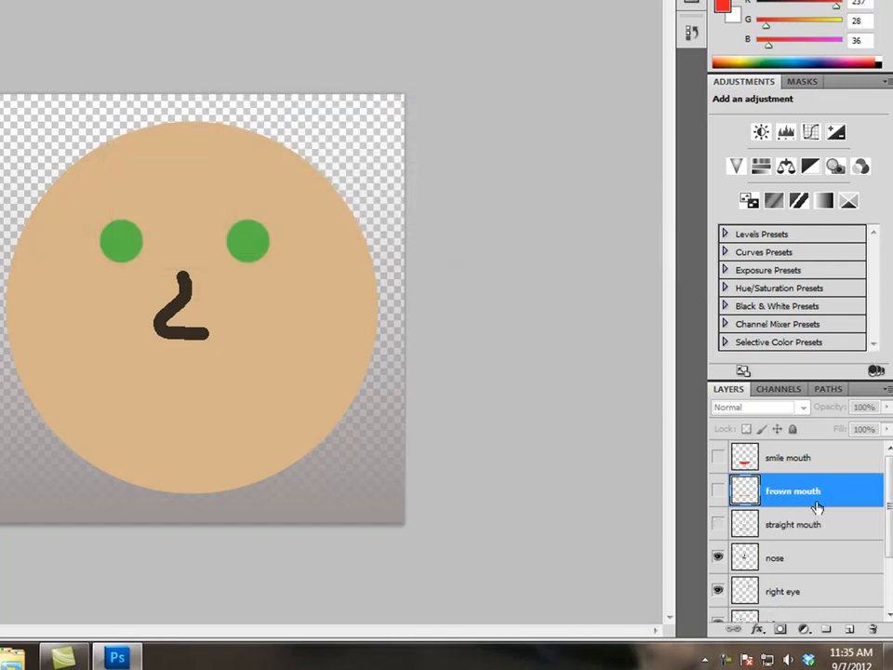
# Show the frown mouth layer and warp its upper edge upward into a curved frown, keeping the lower edge straight
pyautogui.click(719, 491)
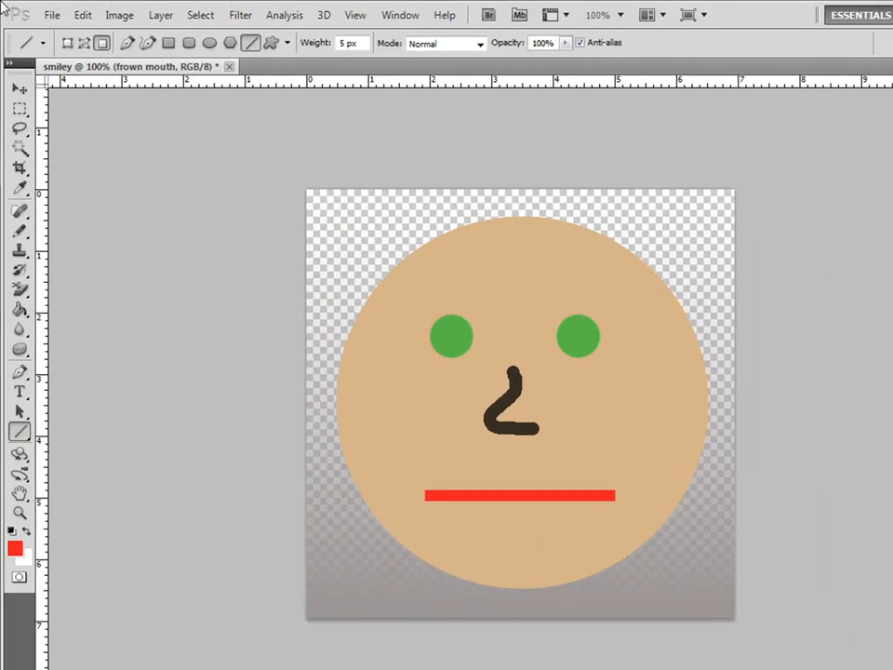
pyautogui.click(81, 14)
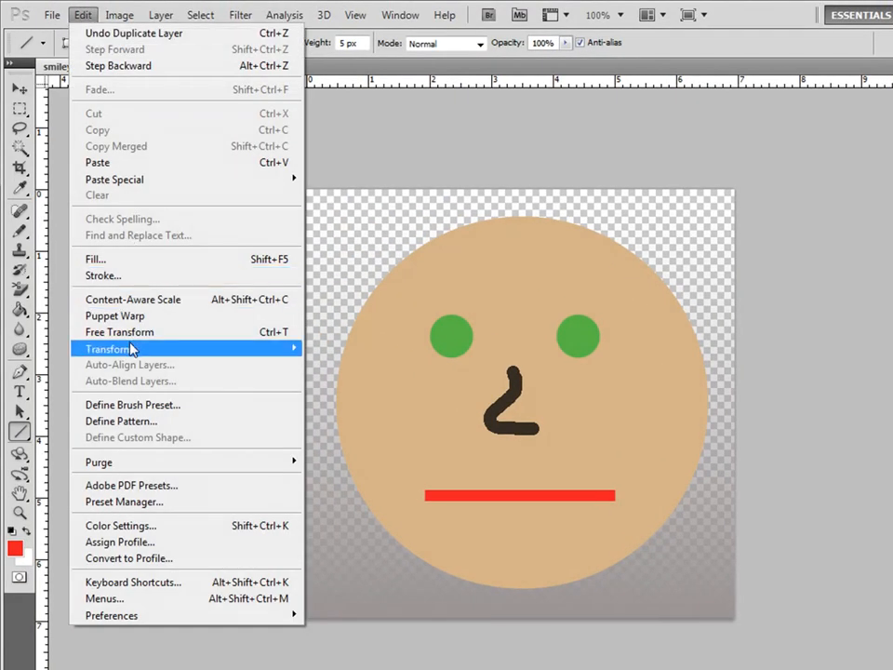
pyautogui.moveTo(198, 354)
pyautogui.click(349, 455)
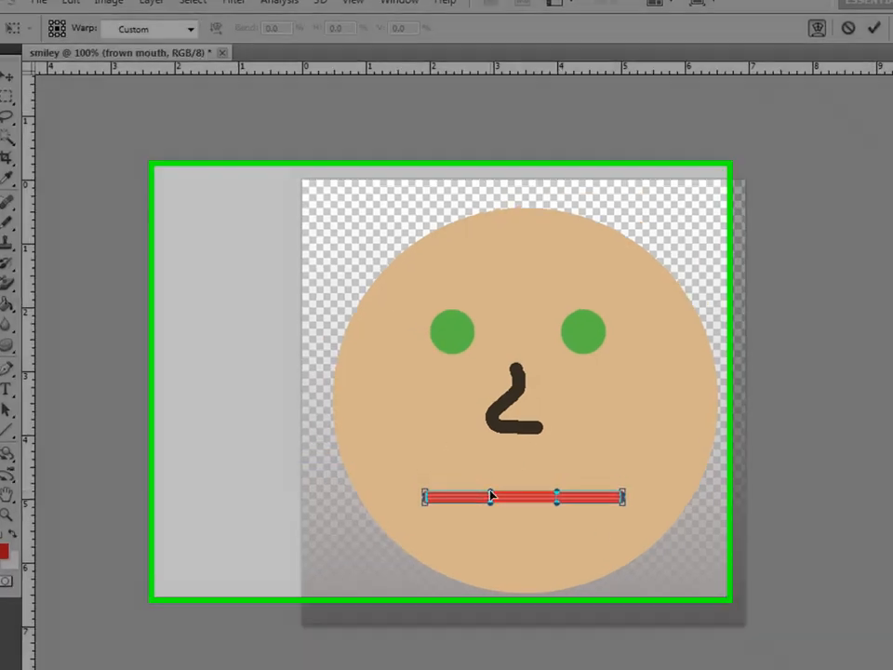
pyautogui.moveTo(486, 494); pyautogui.dragTo(506, 463)
pyautogui.moveTo(630, 510); pyautogui.dragTo(579, 464)
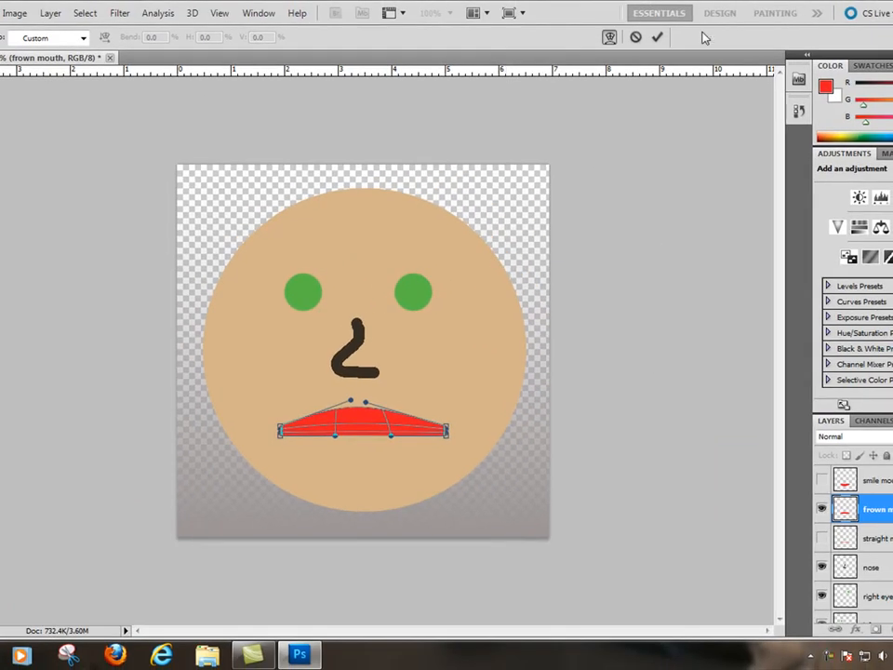
pyautogui.click(657, 37)
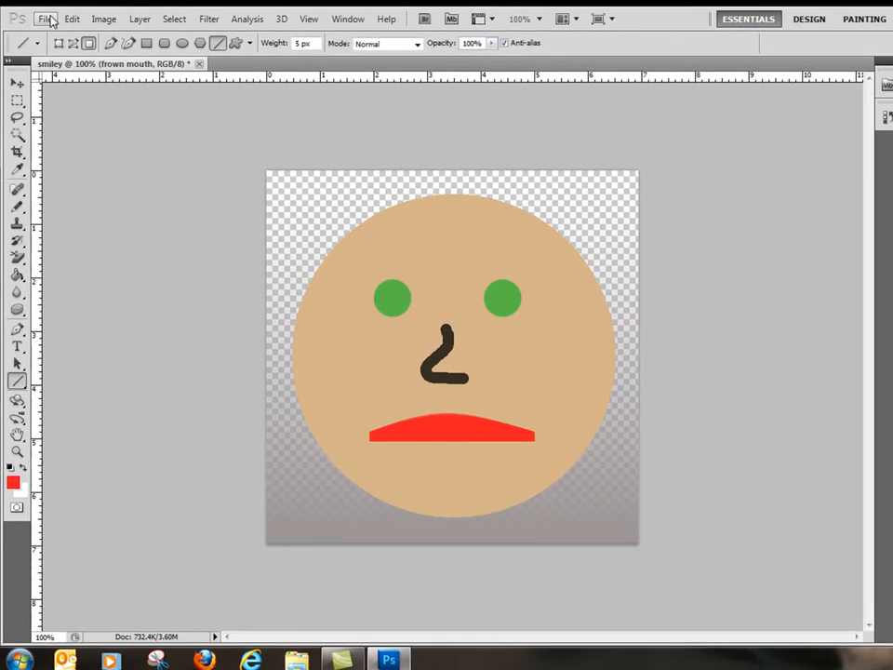
# Save the document to the Desktop as smiley.psd in Photoshop format with layers and Maximize Compatibility enabled
pyautogui.click(46, 18)
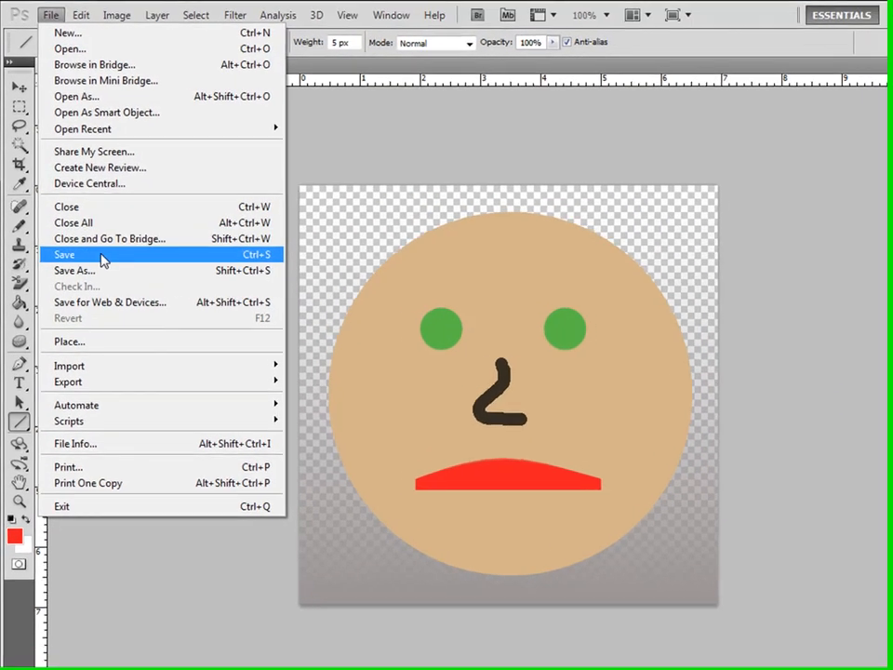
pyautogui.click(58, 232)
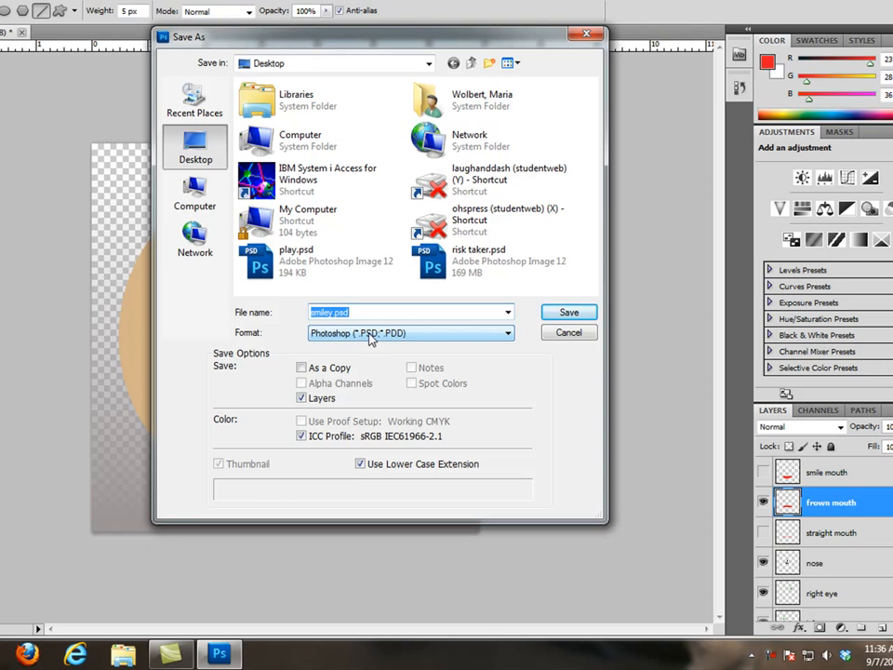
pyautogui.click(562, 313)
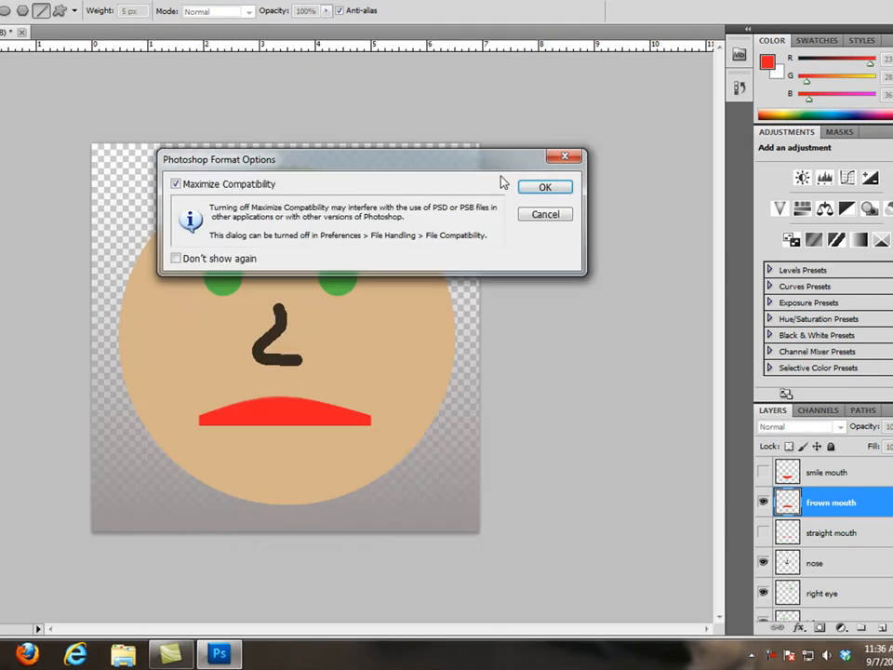
pyautogui.click(542, 188)
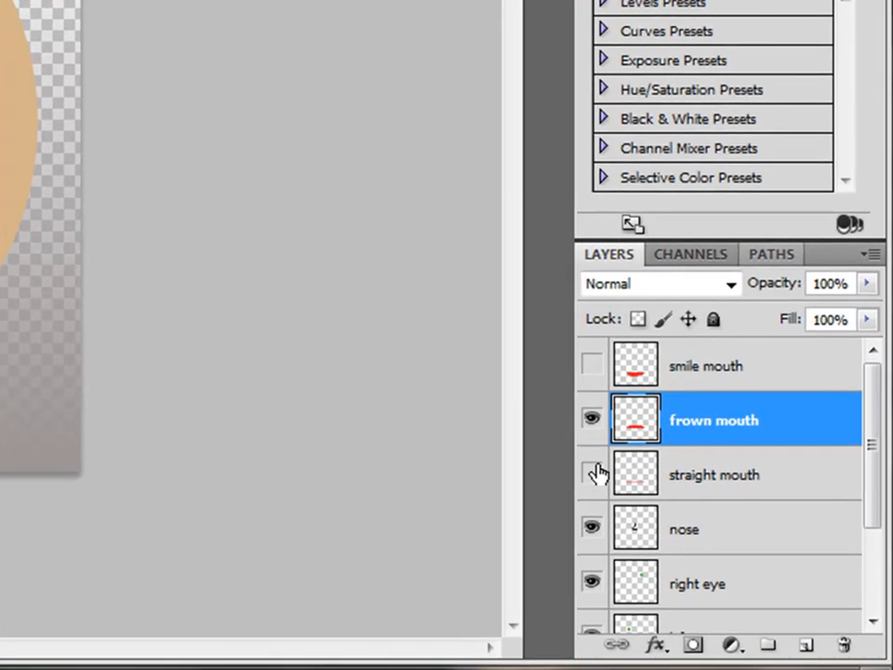
# Move the face layer above both eye layers in the stacking order, and return it beneath them
pyautogui.moveTo(871, 464); pyautogui.dragTo(877, 543)
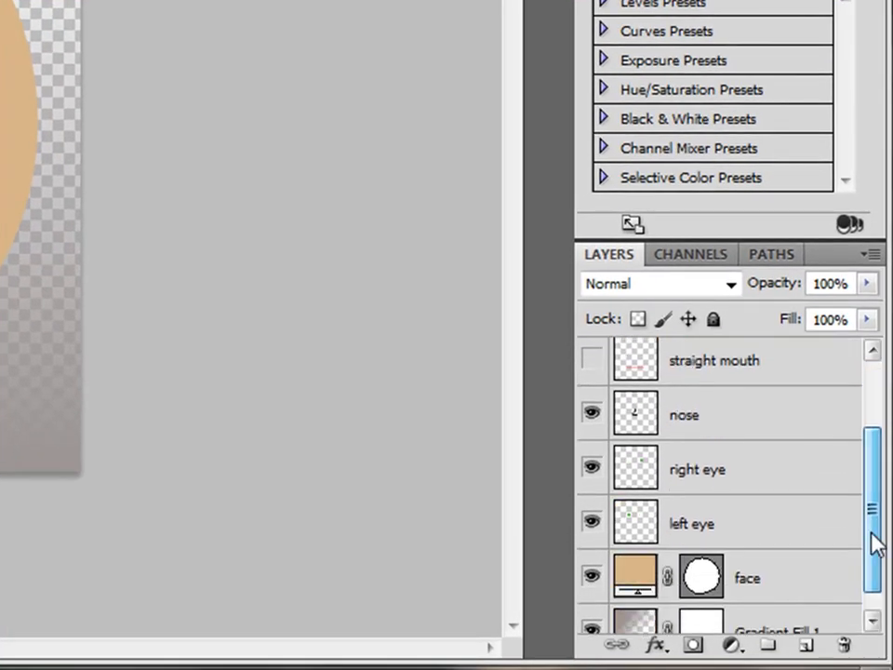
pyautogui.click(798, 589)
pyautogui.moveTo(793, 591); pyautogui.dragTo(792, 433)
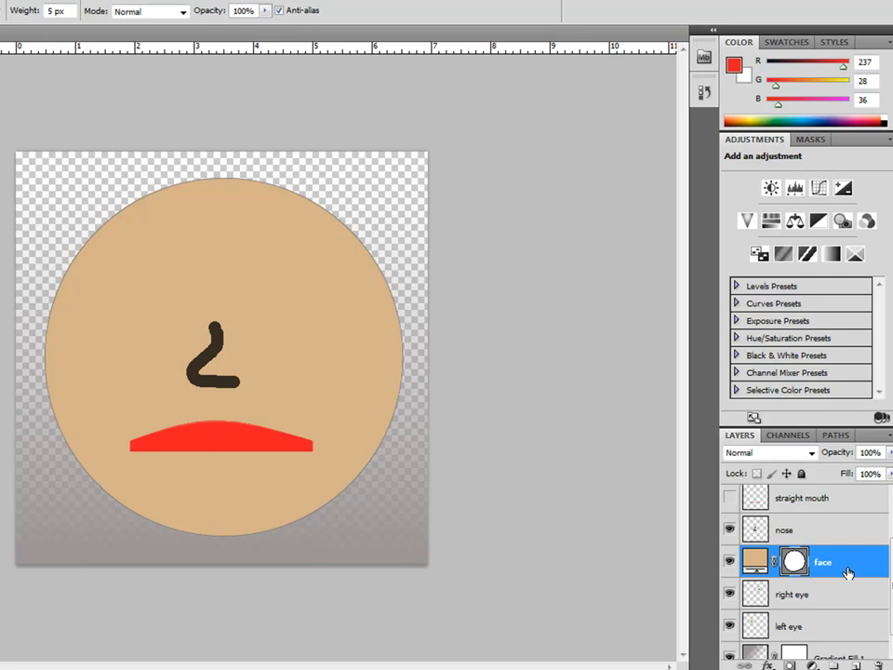
pyautogui.moveTo(847, 573); pyautogui.dragTo(851, 634)
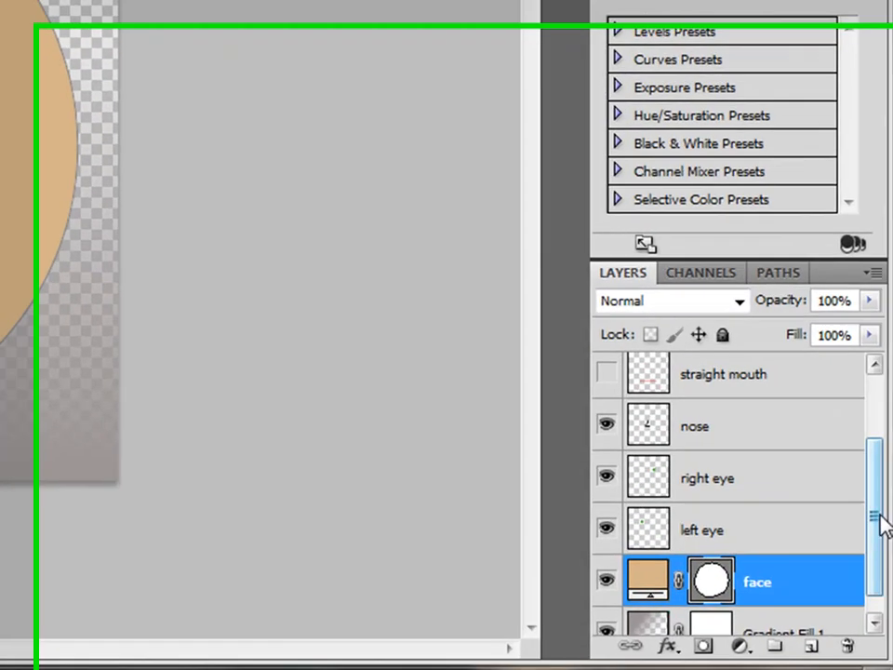
pyautogui.moveTo(888, 574); pyautogui.dragTo(886, 527)
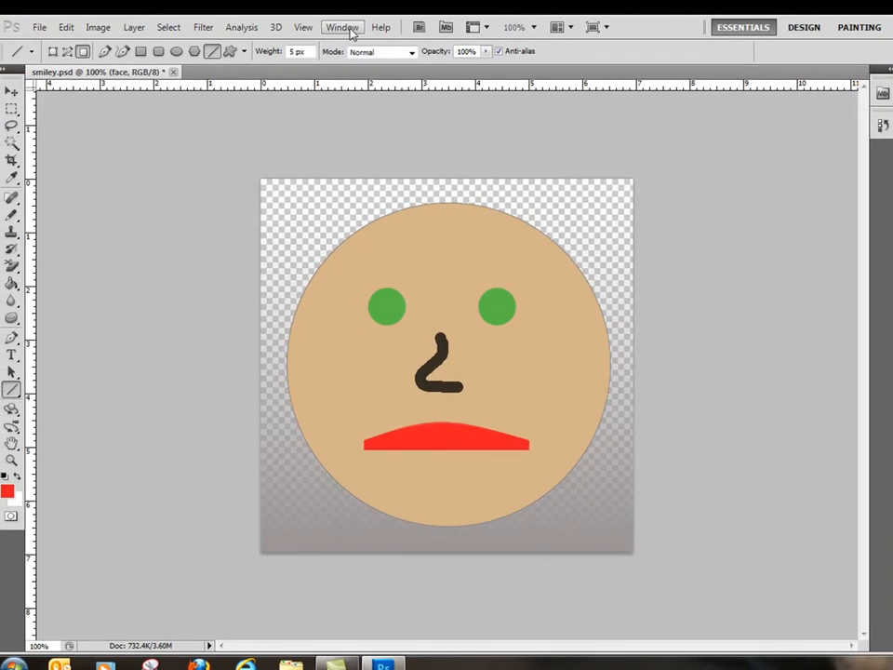
# Display the Animation panel and set it to frame animation mode
pyautogui.click(342, 27)
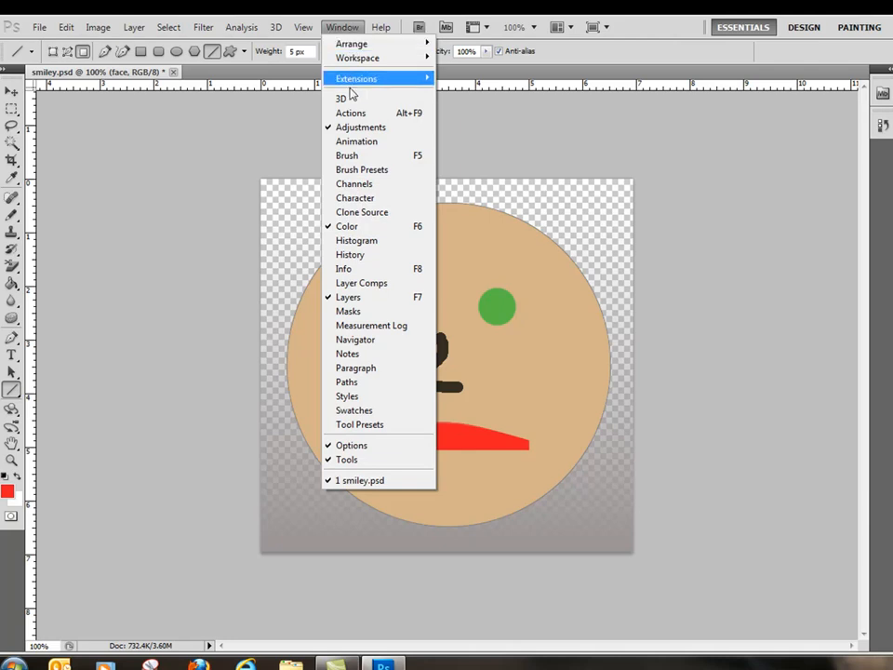
pyautogui.click(352, 142)
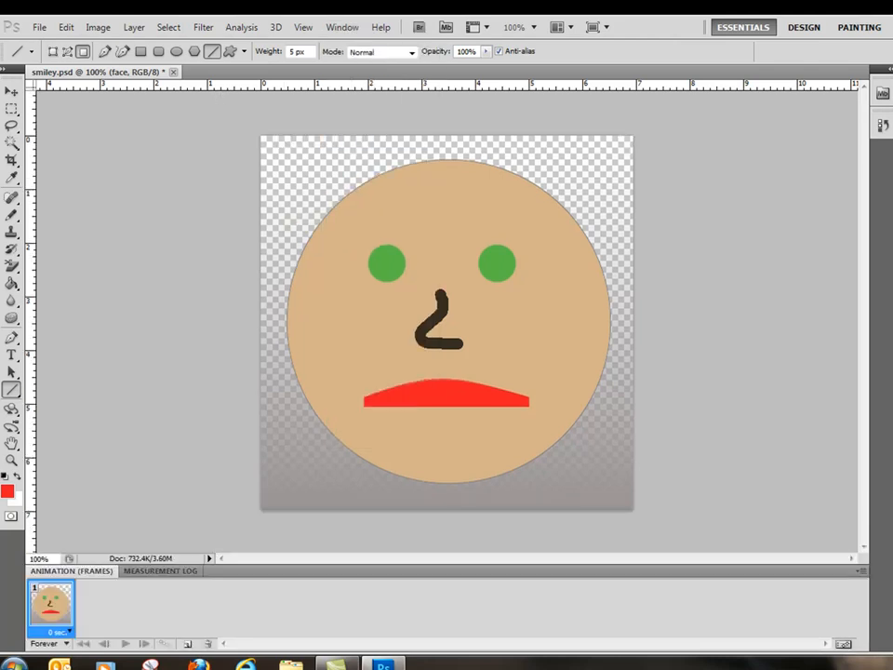
pyautogui.click(843, 644)
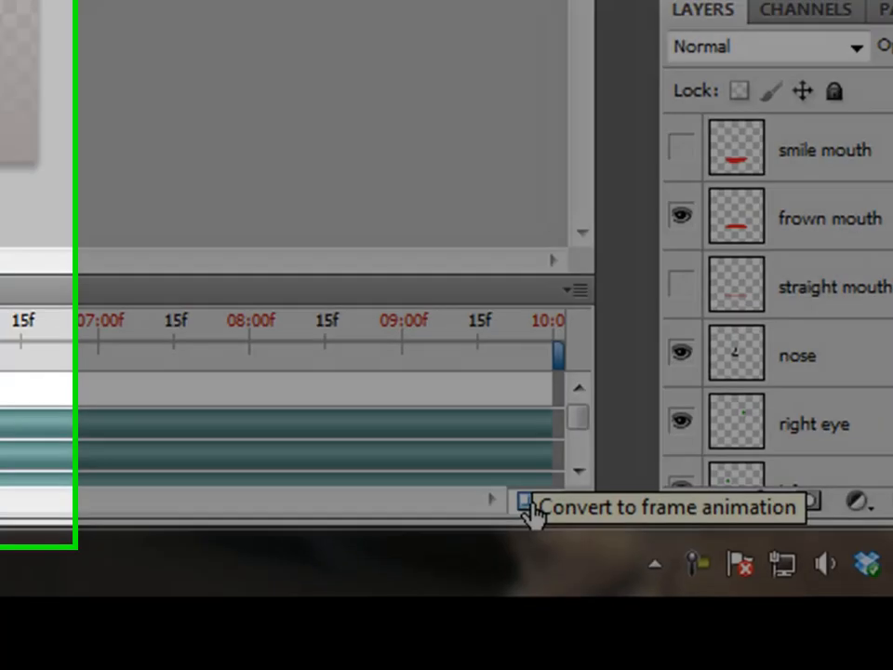
pyautogui.click(506, 499)
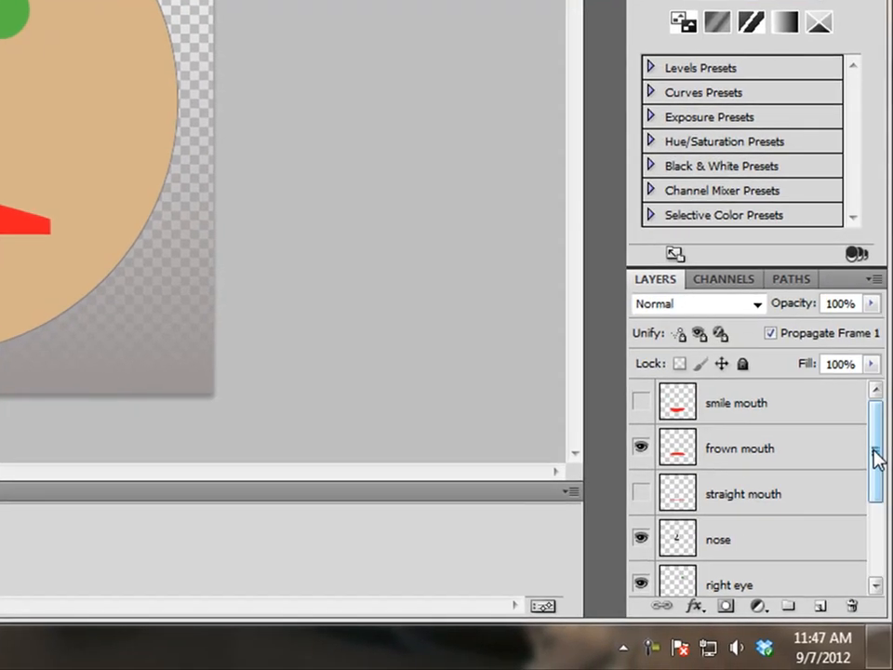
# Hide the gradient background, face, both eyes, nose and frown mouth layers in the first animation frame
pyautogui.moveTo(873, 458); pyautogui.dragTo(878, 532)
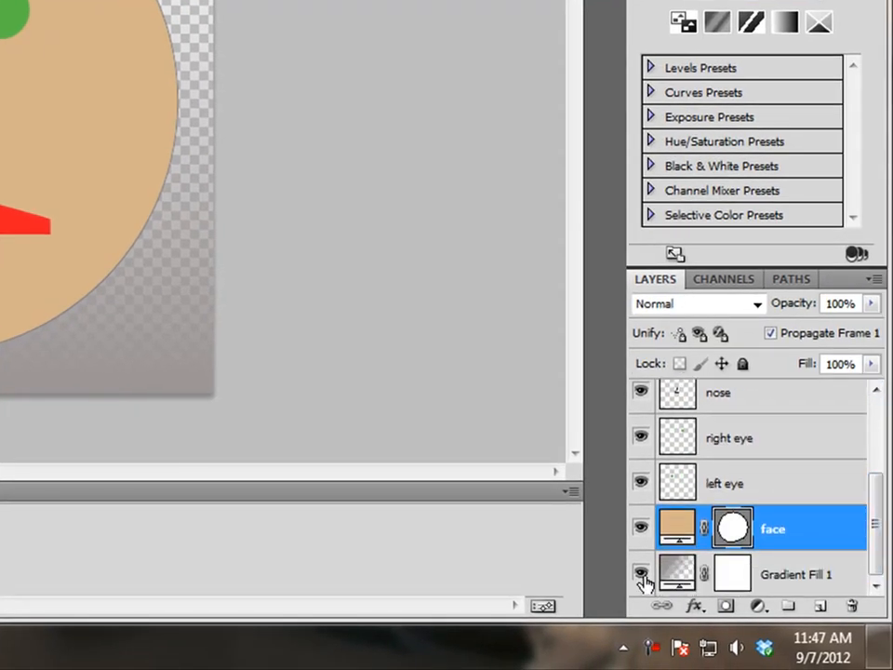
pyautogui.moveTo(642, 572); pyautogui.dragTo(641, 390)
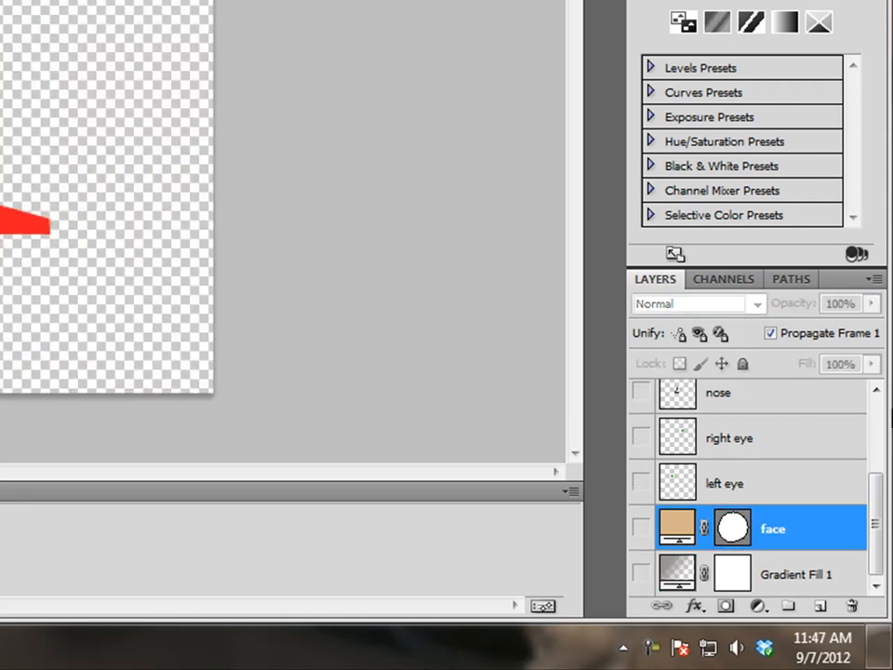
pyautogui.click(878, 406)
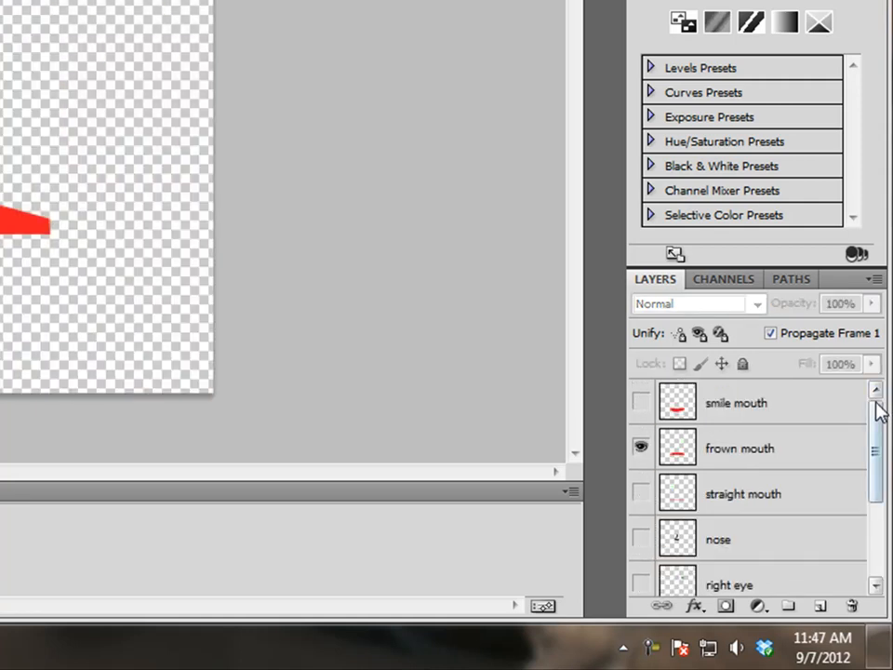
pyautogui.click(640, 447)
# Build the first frame by showing the gradient background, face, both eyes, nose and straight mouth layers
pyautogui.moveTo(875, 413); pyautogui.dragTo(873, 538)
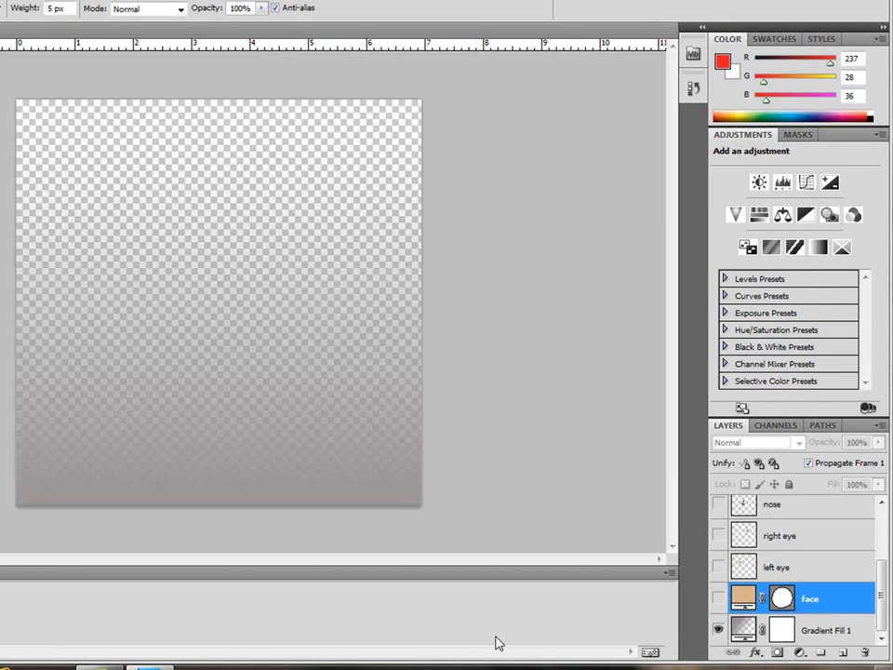
pyautogui.click(718, 598)
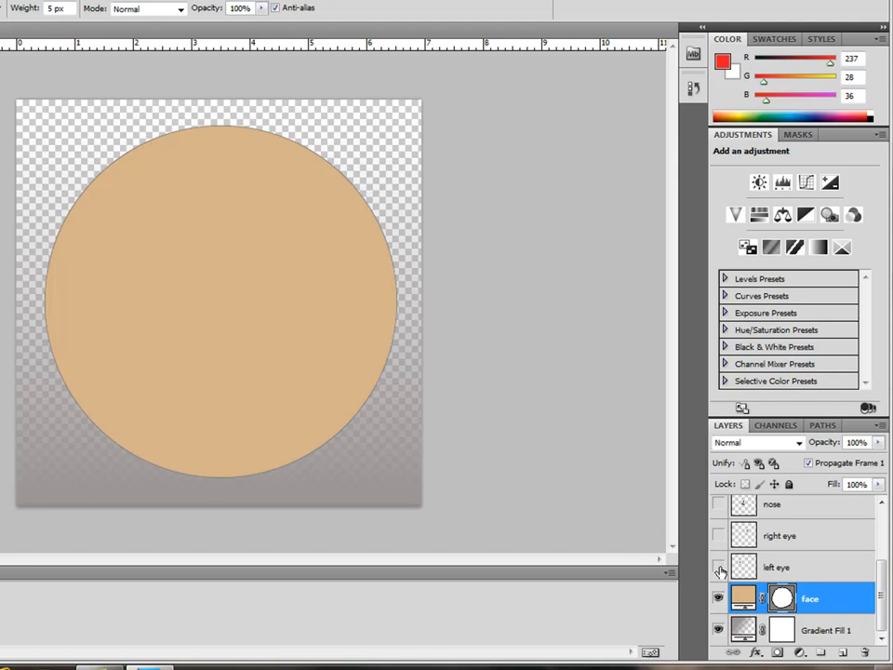
pyautogui.click(718, 567)
pyautogui.click(718, 536)
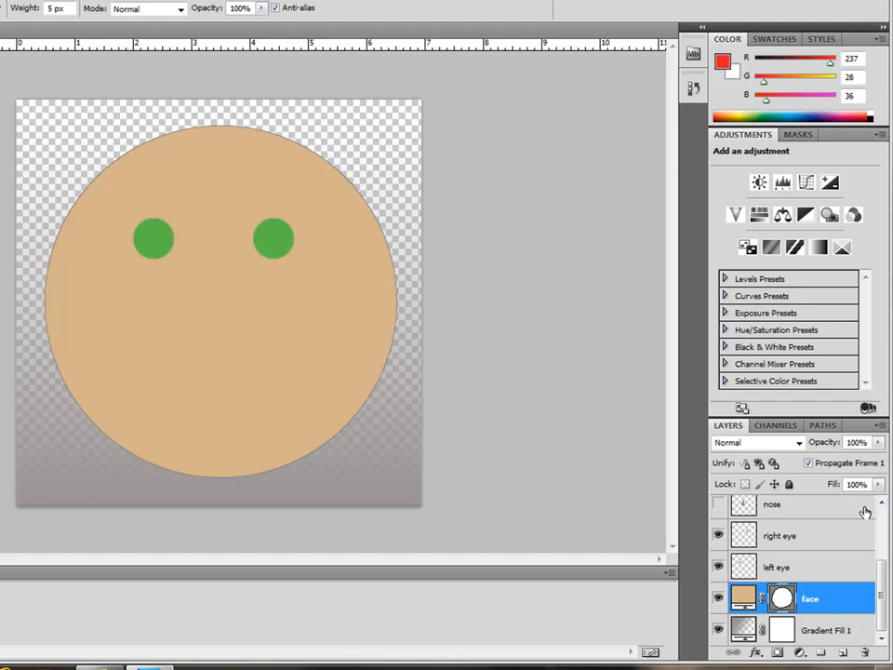
pyautogui.click(881, 503)
pyautogui.click(881, 503)
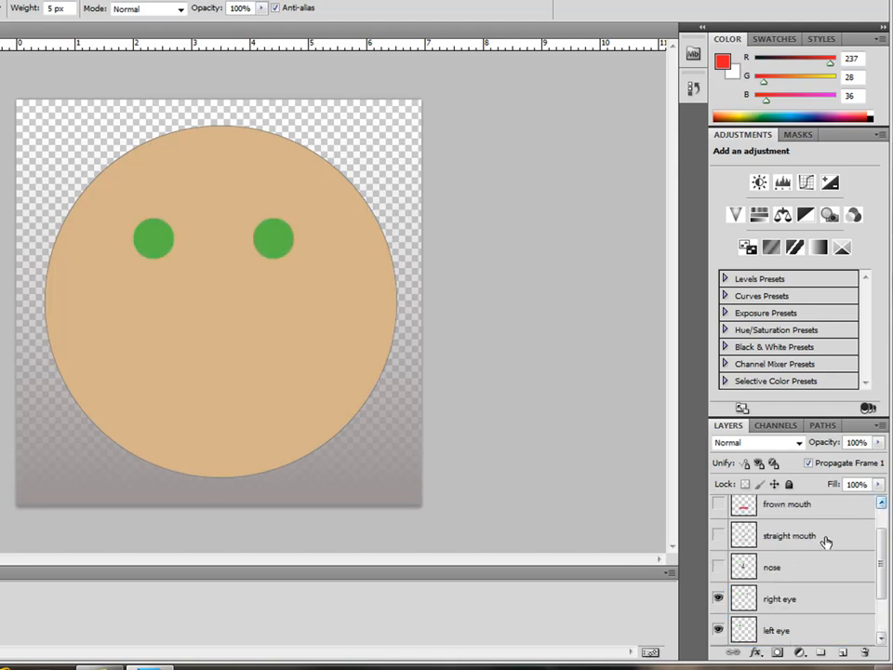
pyautogui.click(718, 566)
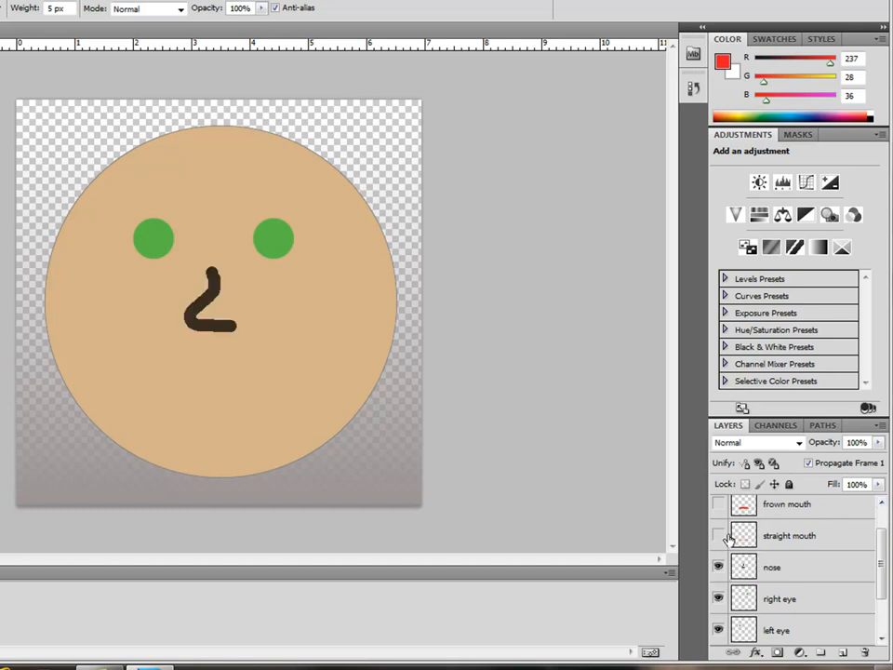
pyautogui.click(718, 536)
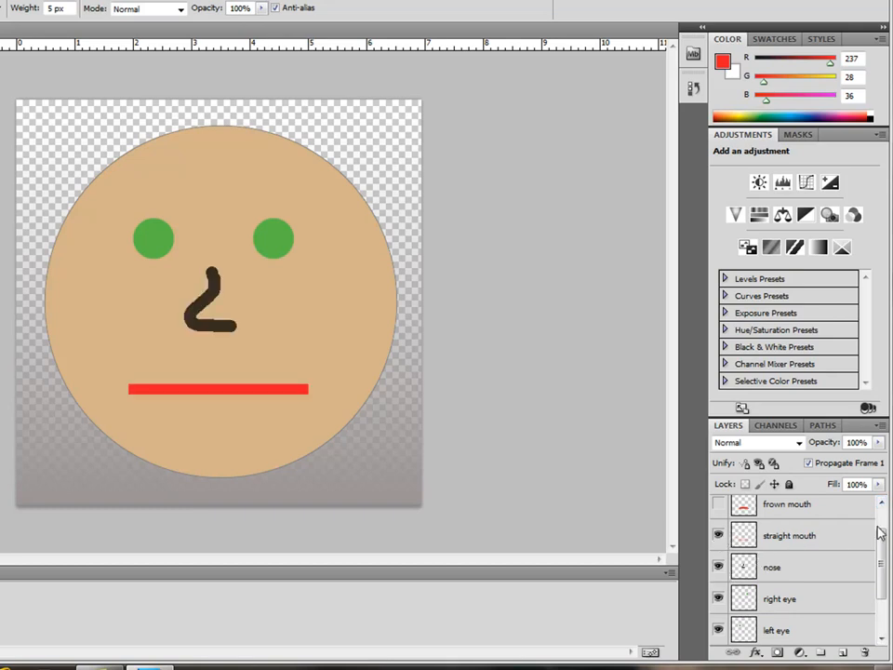
# Duplicate the first animation frame and swap the straight mouth layer for the smile mouth in the second frame
pyautogui.scroll(1, 885, 536)
pyautogui.scroll(-3, 886, 538)
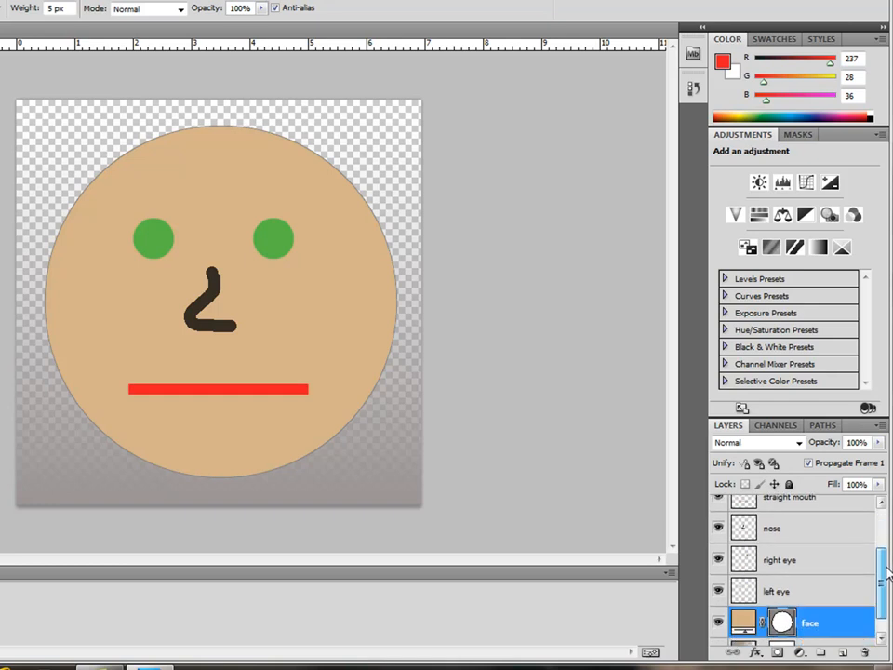
pyautogui.scroll(3, 888, 521)
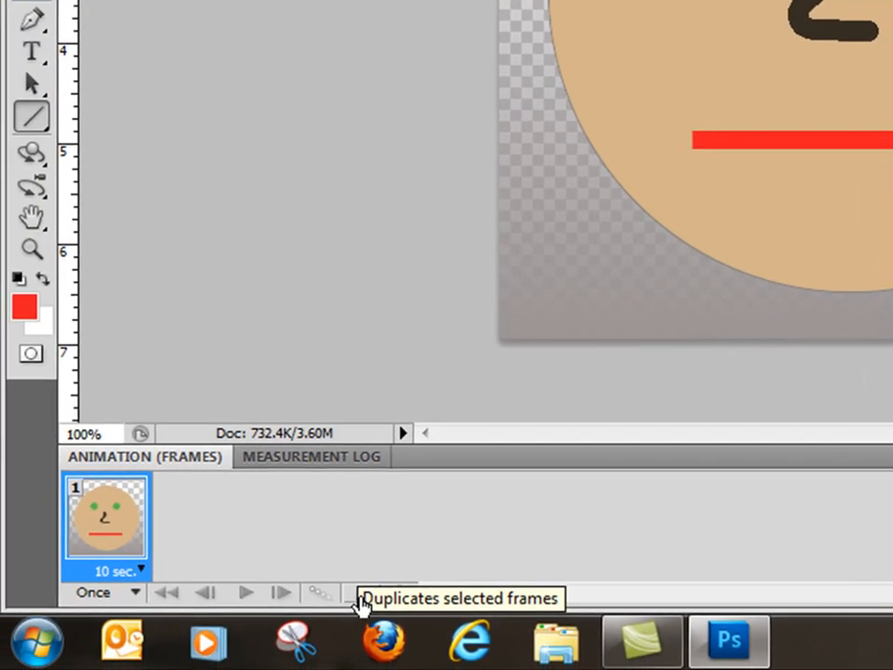
pyautogui.click(360, 596)
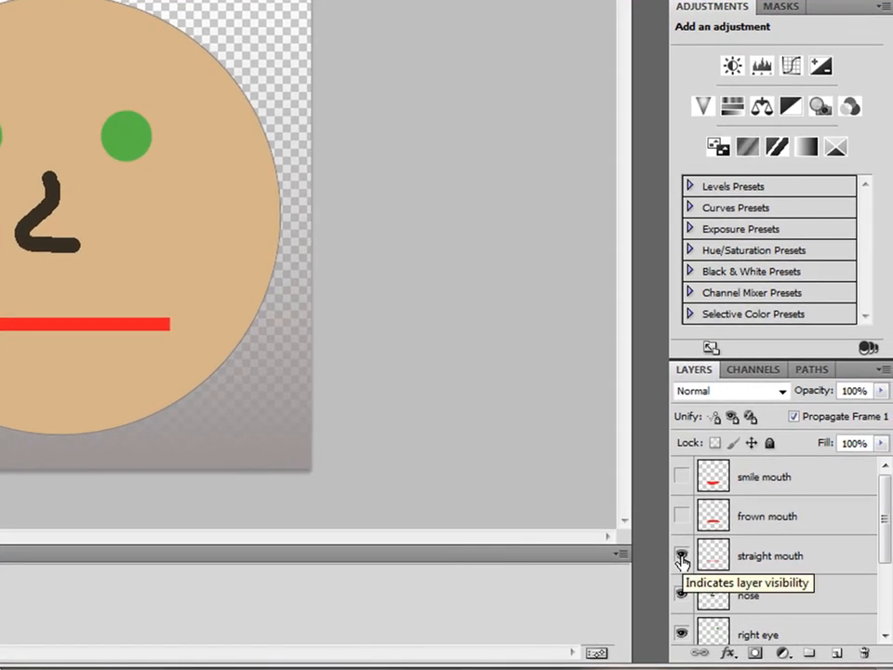
pyautogui.click(681, 556)
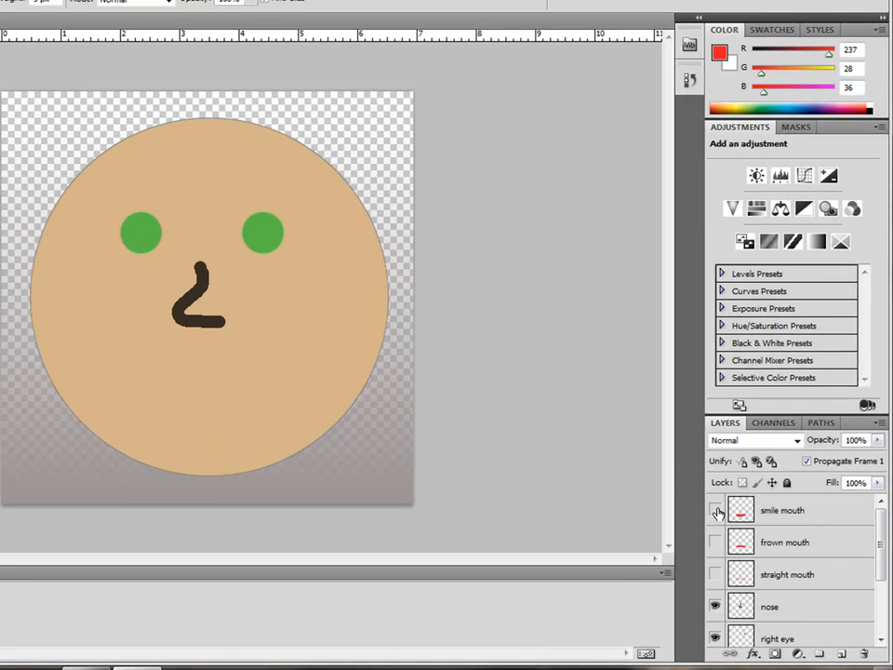
pyautogui.click(681, 476)
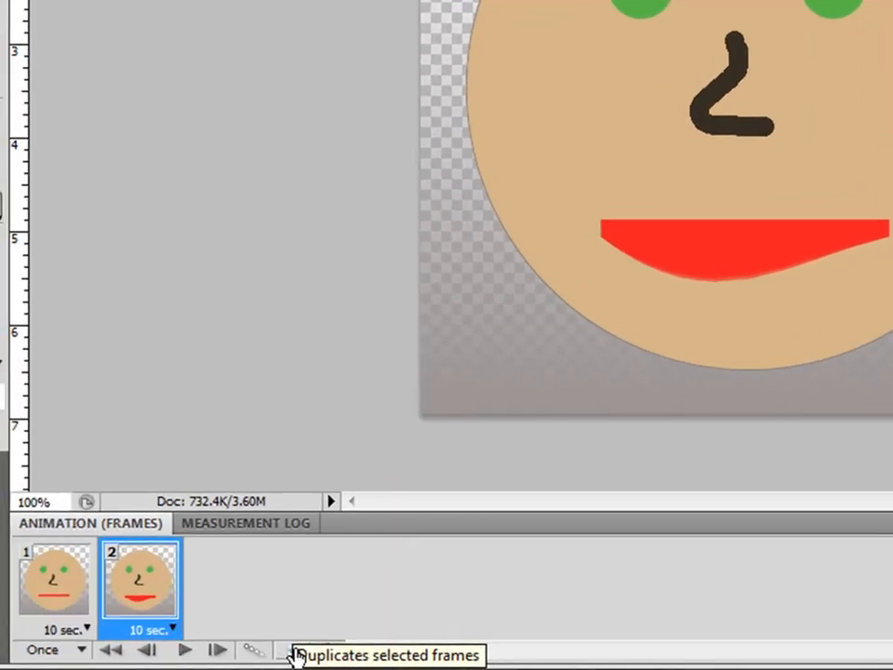
# Duplicate the smiling frame and replace the smile mouth layer with the frown mouth in the third frame
pyautogui.click(227, 650)
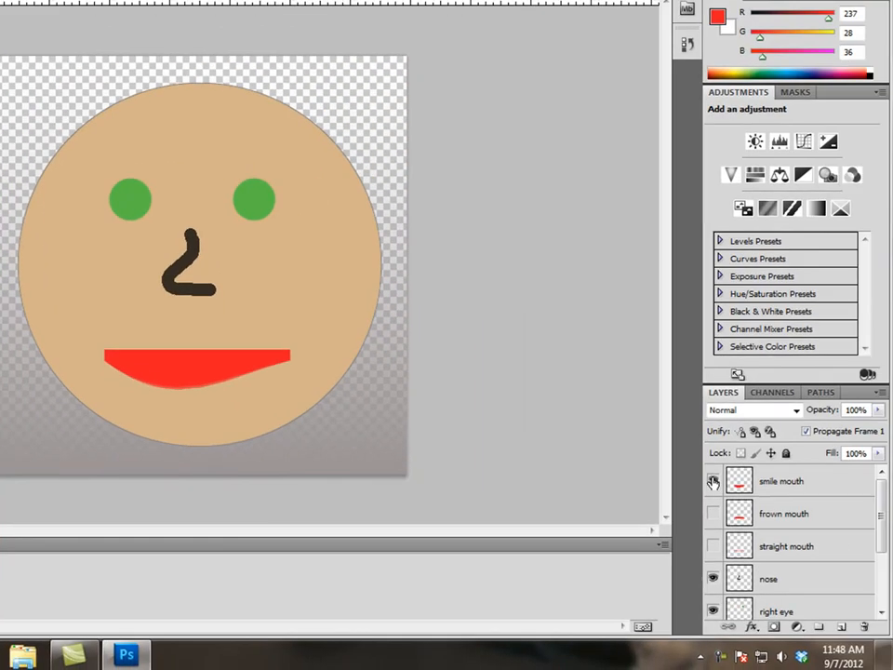
pyautogui.click(713, 481)
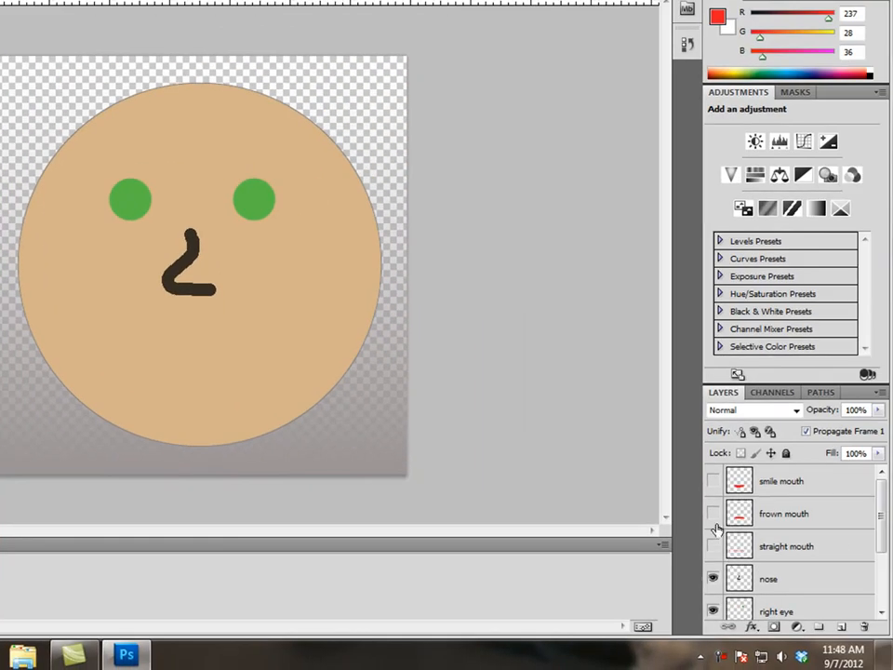
pyautogui.click(713, 513)
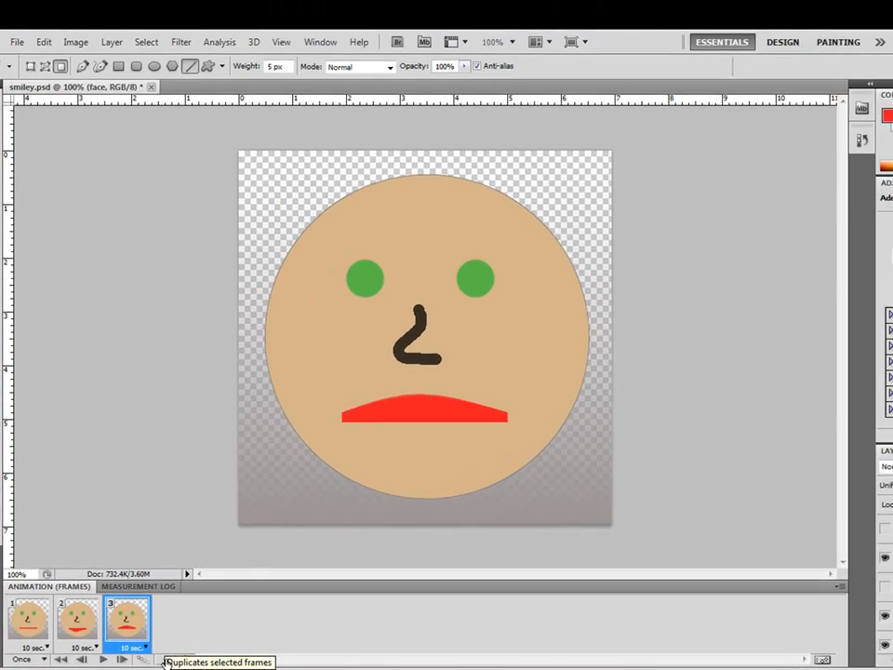
# Create a wink by adding a fourth frame with the right eye layer hidden and a fifth with it shown again
pyautogui.click(195, 658)
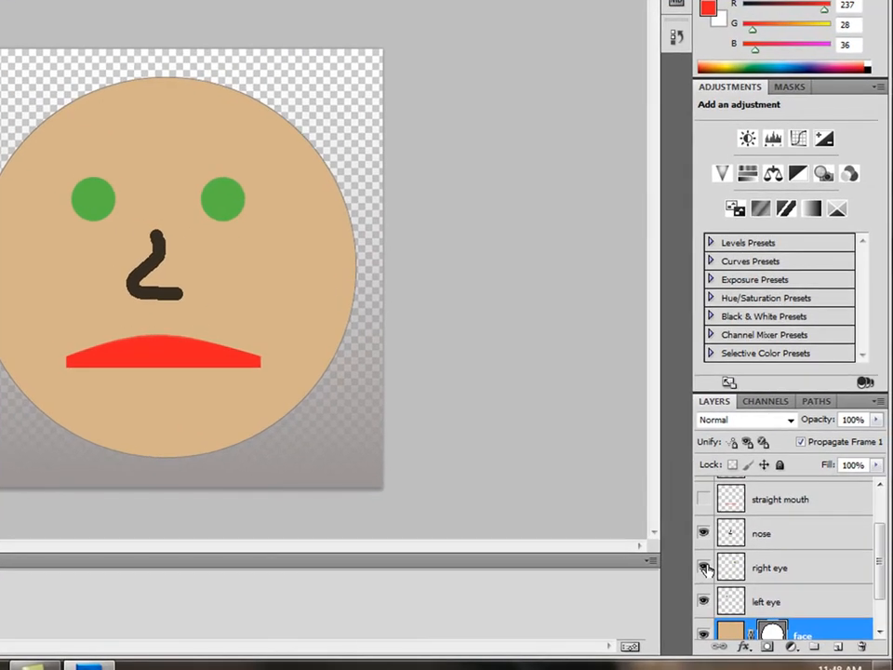
pyautogui.click(872, 590)
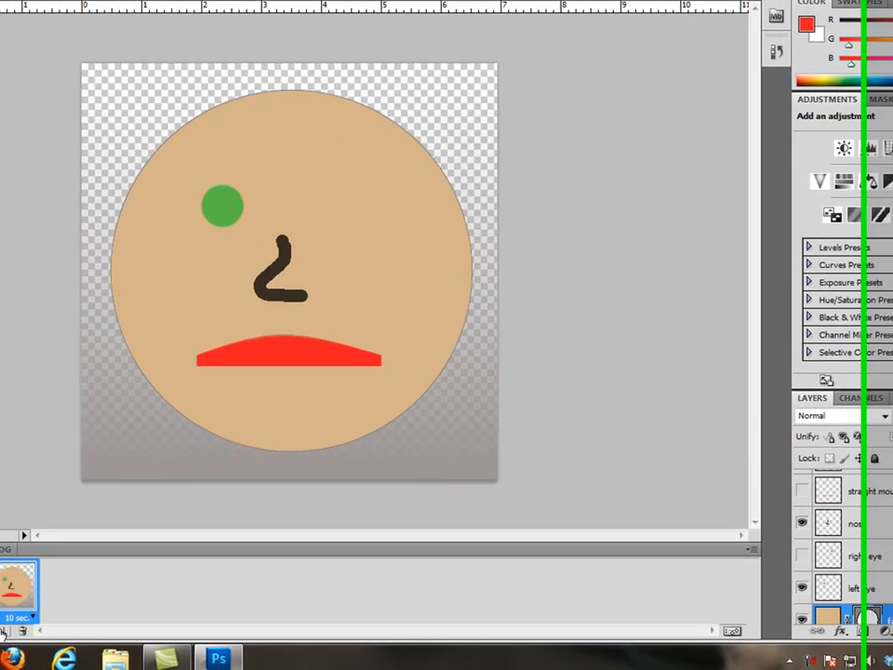
pyautogui.click(3, 632)
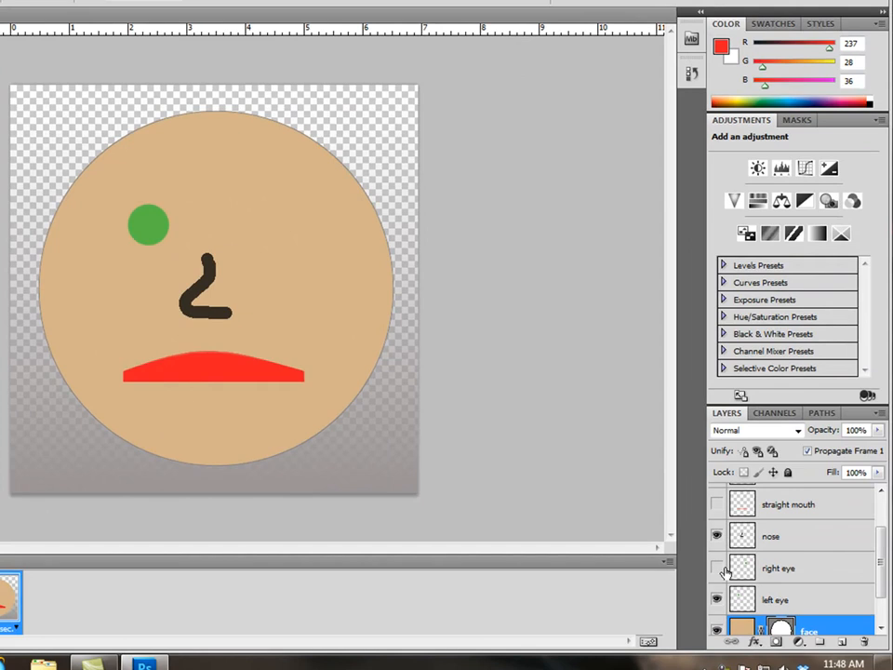
pyautogui.click(717, 568)
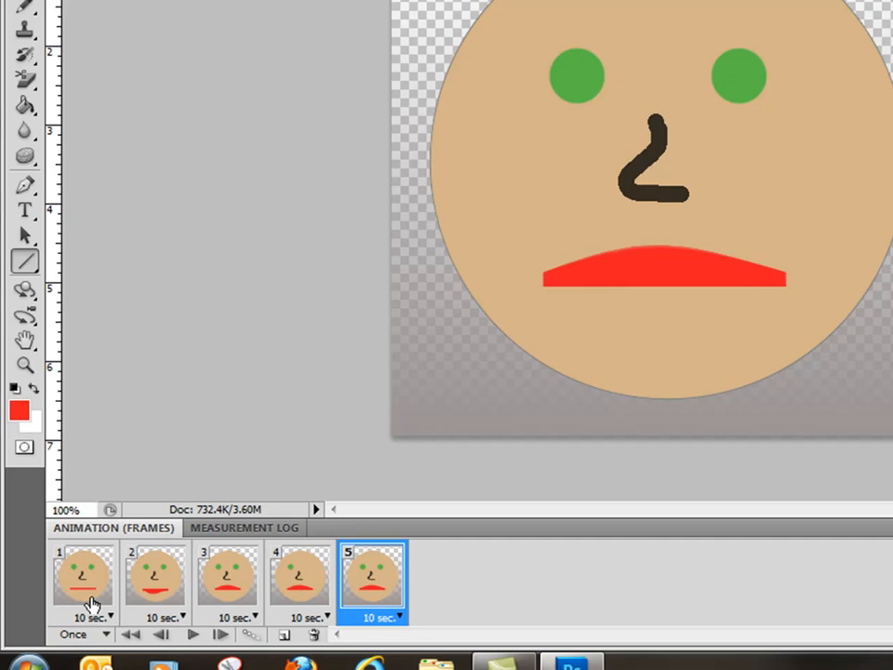
# Set the delay of all five frames to 1.0 second and play the animation from the first frame
pyautogui.click(92, 604)
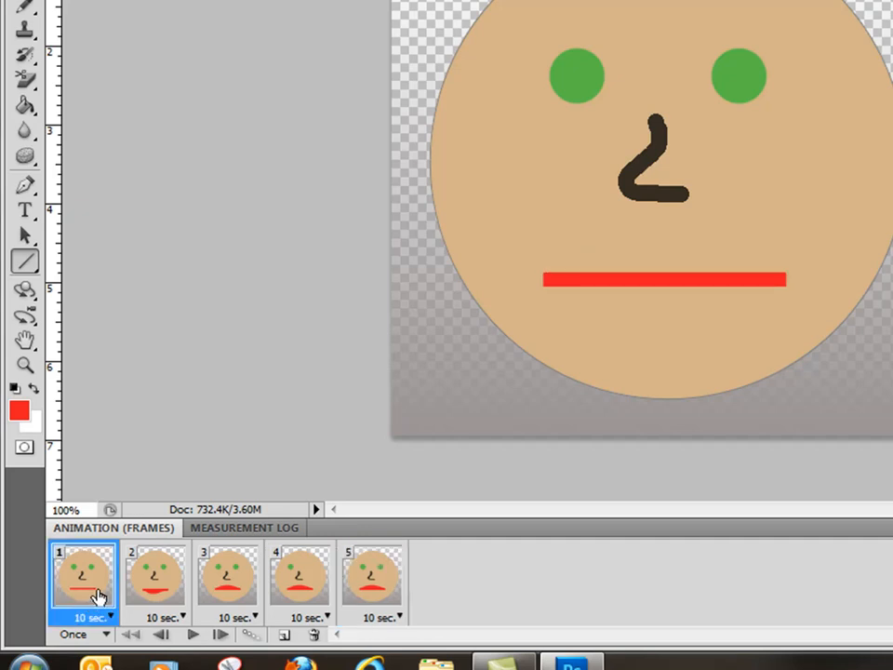
pyautogui.keyDown('shift'); pyautogui.click(389, 597); pyautogui.keyUp('shift')
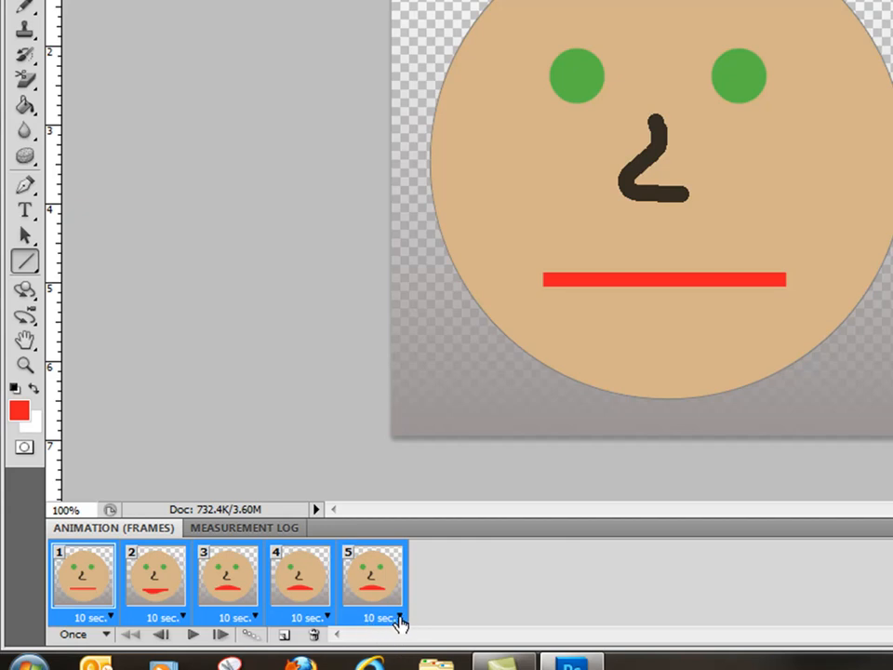
pyautogui.click(401, 617)
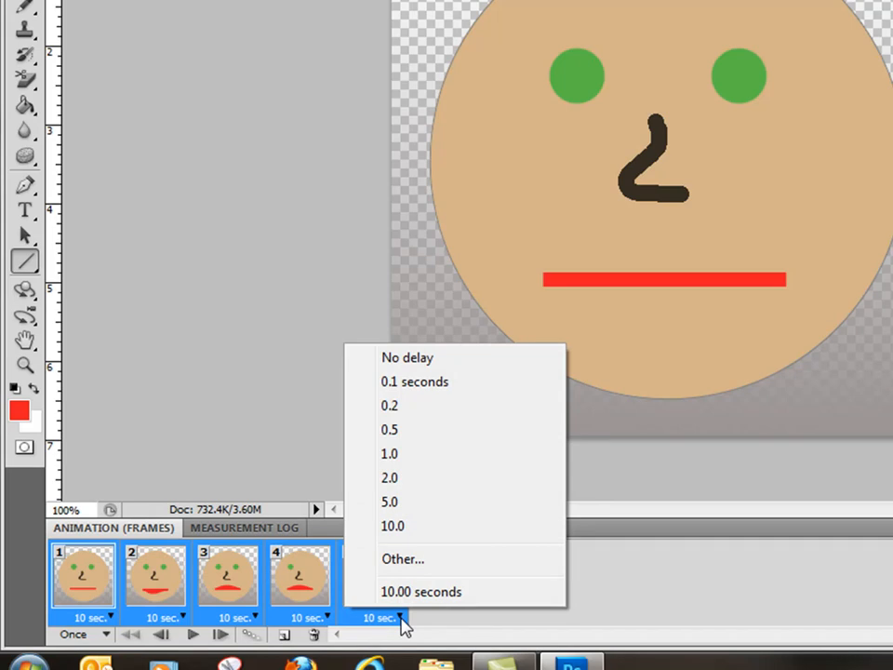
pyautogui.click(389, 453)
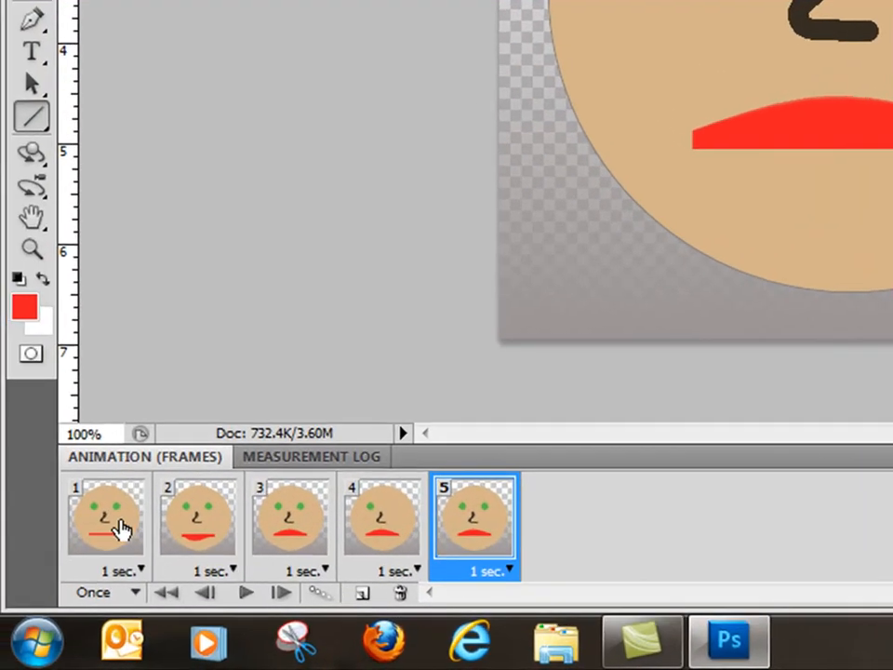
pyautogui.click(122, 529)
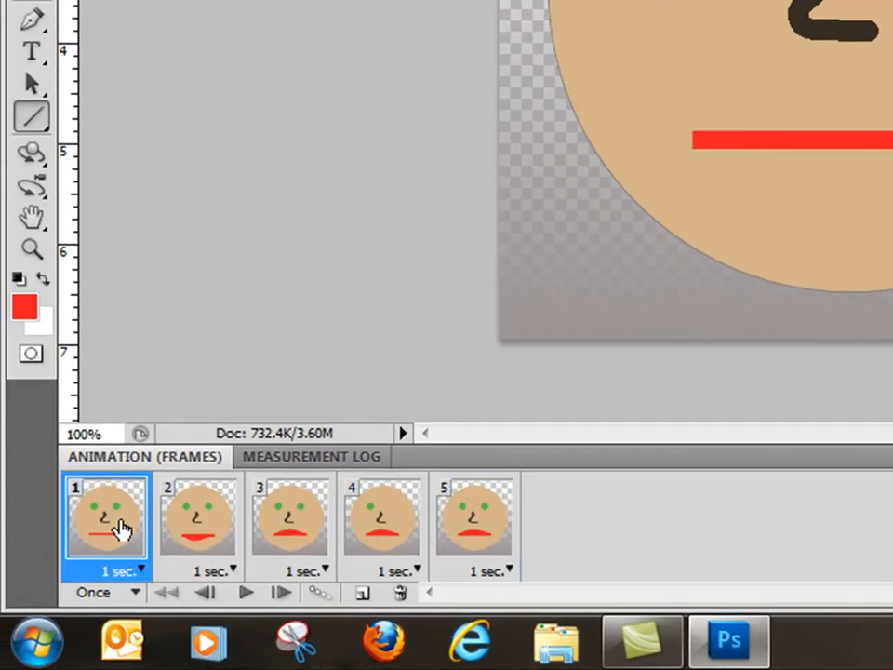
pyautogui.click(239, 595)
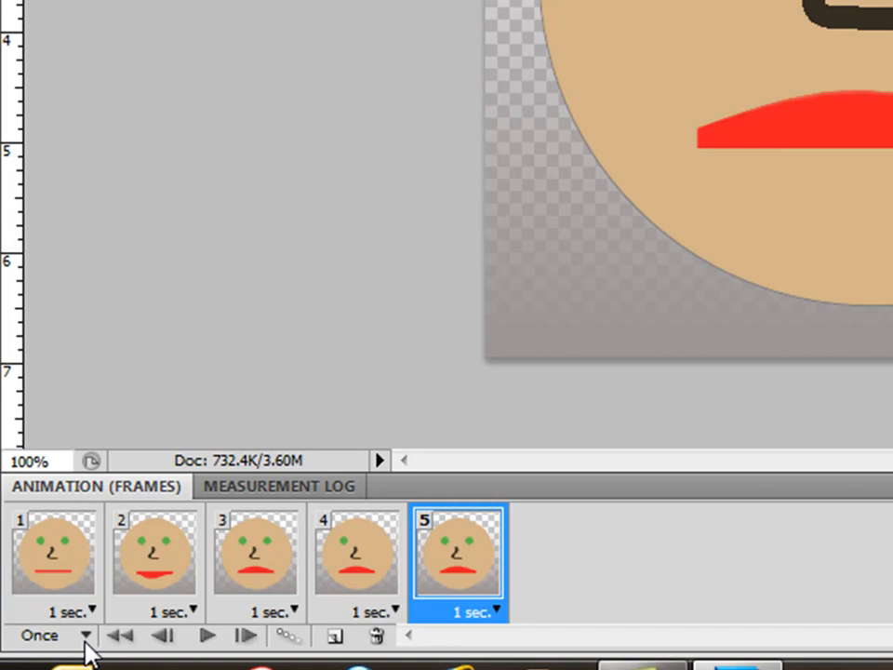
# Set the animation's loop count to a custom value of 2 times
pyautogui.click(85, 636)
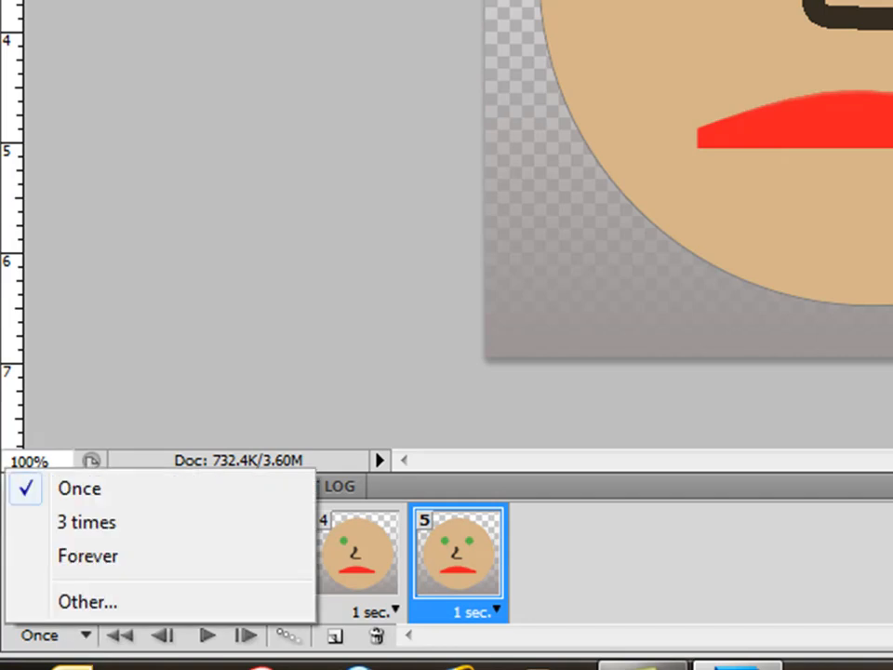
pyautogui.click(64, 599)
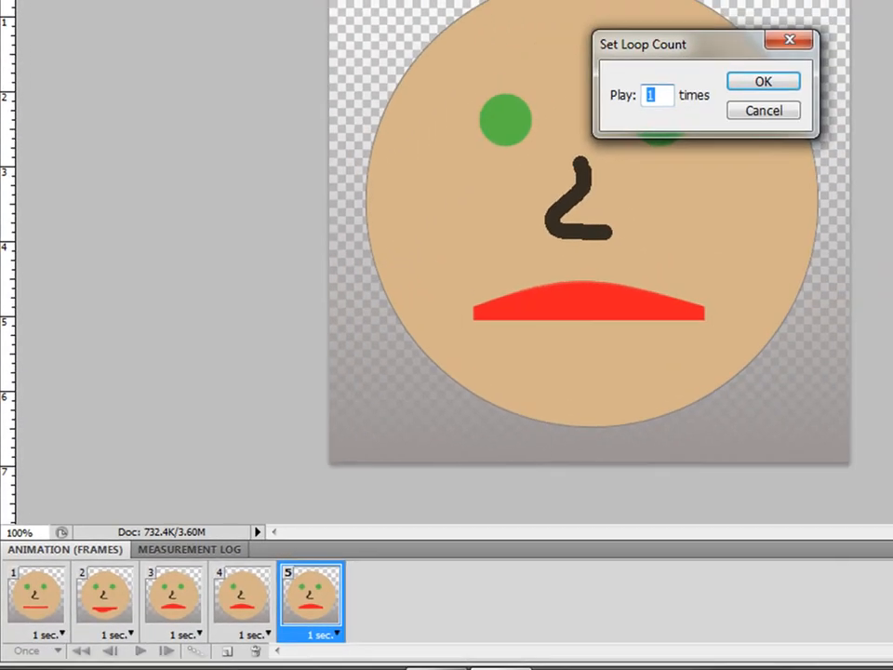
pyautogui.write('2')
pyautogui.click(781, 86)
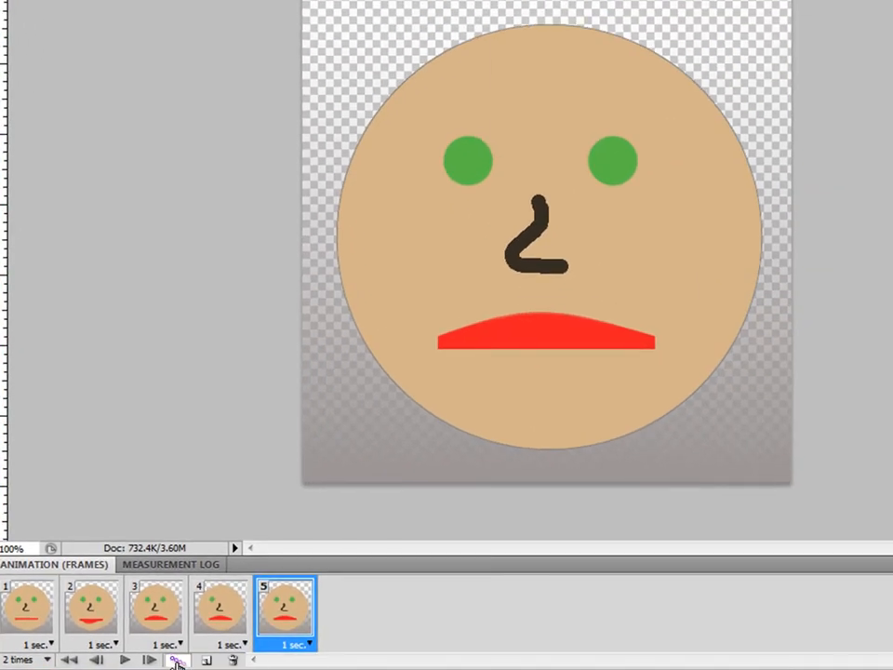
# Tween the fifth frame with the first frame using 2 added frames on all layers, and play the animation from the start
pyautogui.click(317, 596)
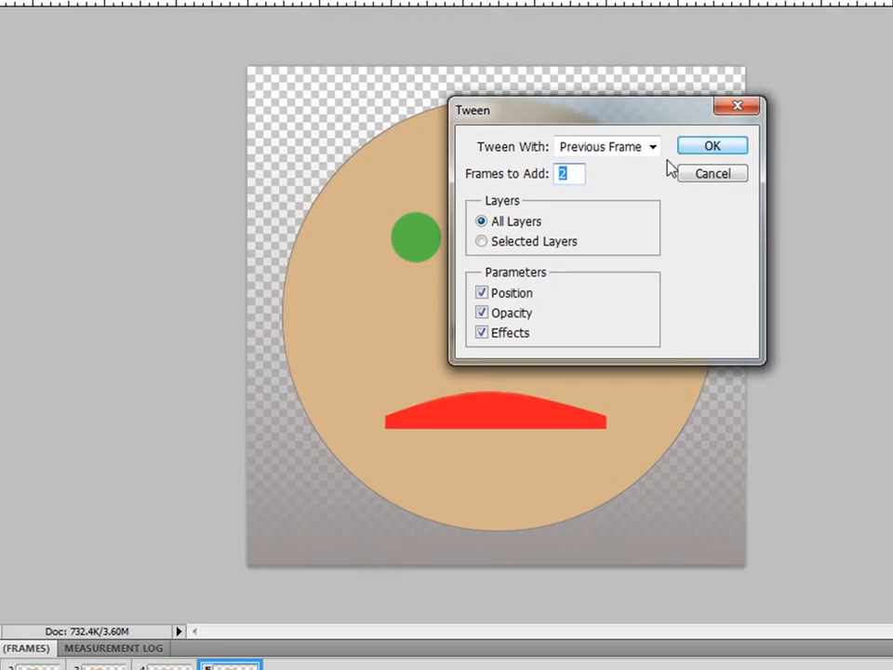
pyautogui.click(662, 131)
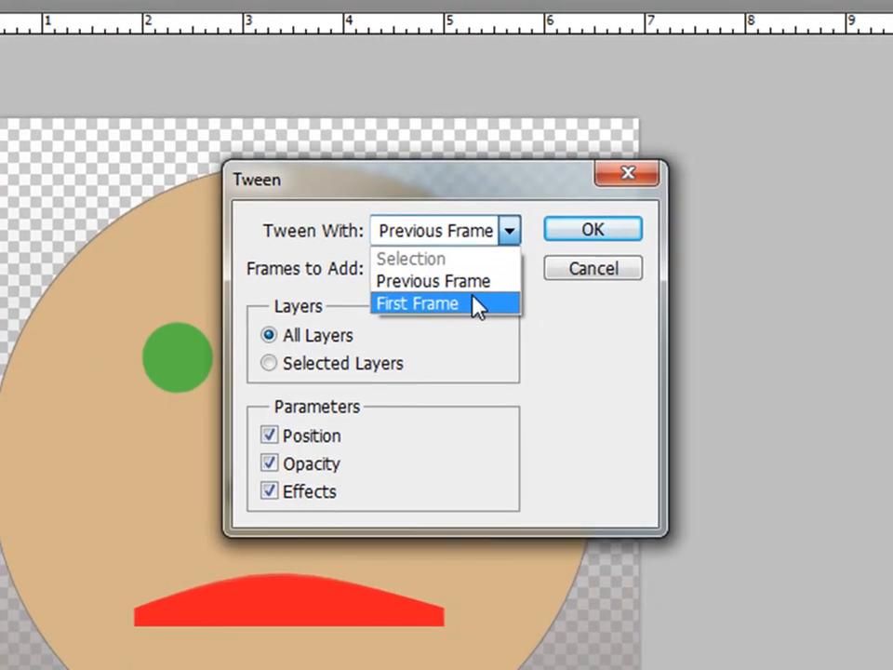
pyautogui.click(476, 303)
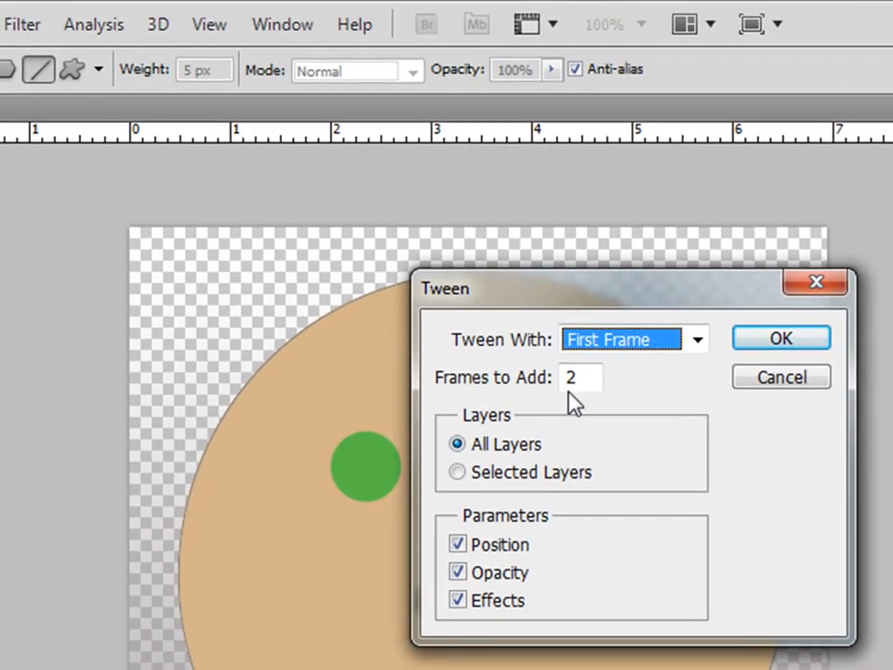
pyautogui.click(582, 376)
pyautogui.moveTo(595, 376); pyautogui.dragTo(525, 390)
pyautogui.click(805, 339)
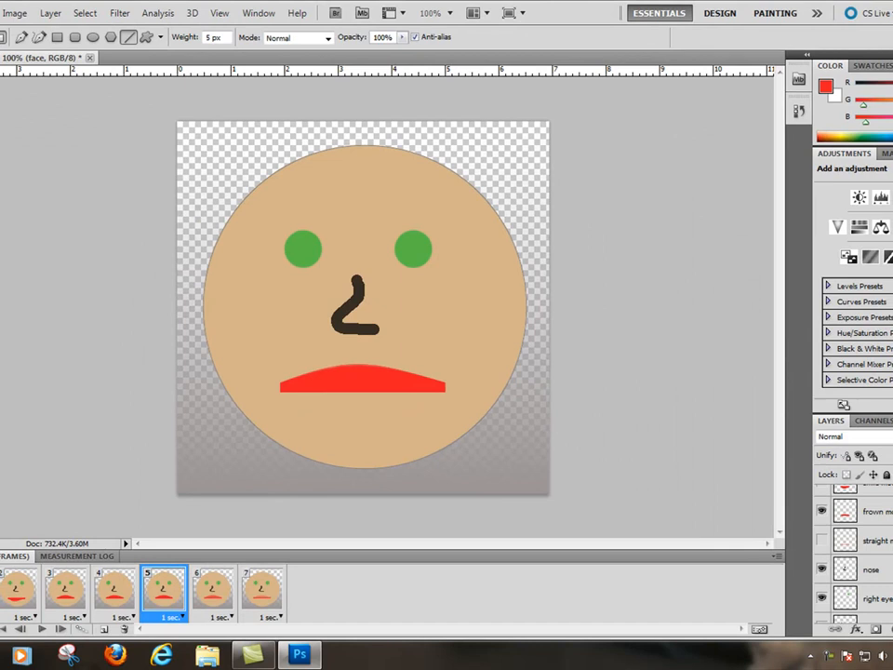
pyautogui.click(61, 573)
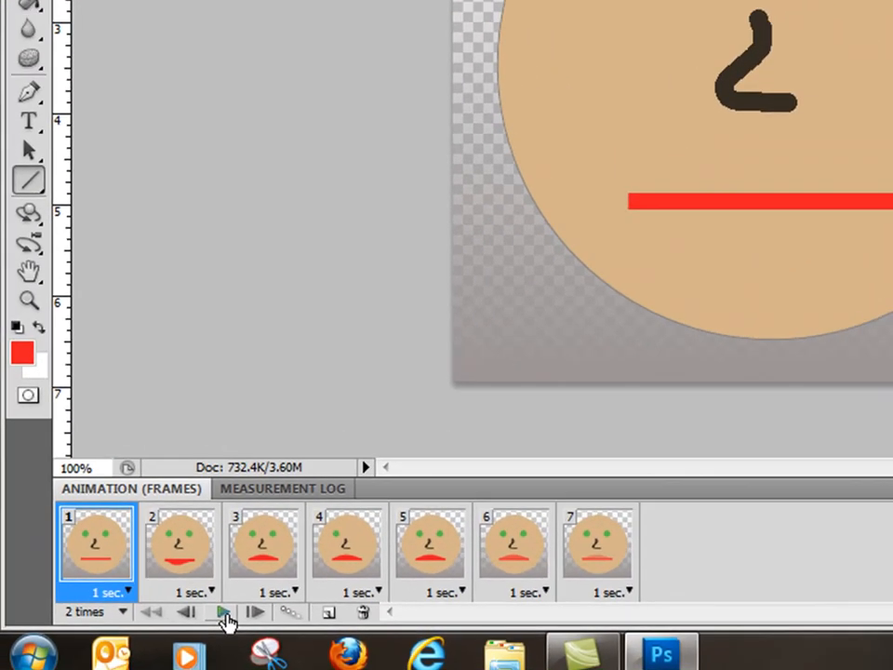
pyautogui.click(245, 606)
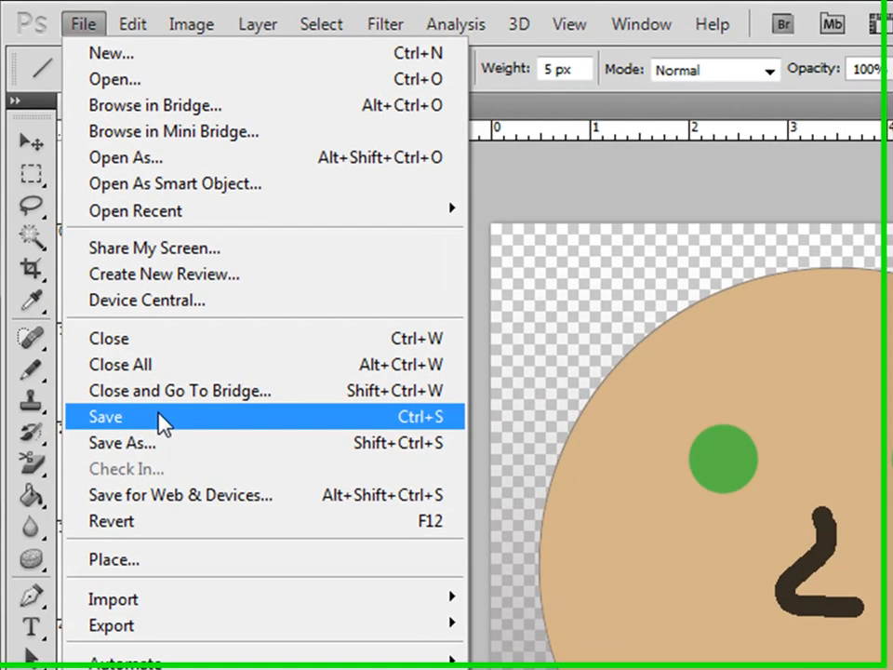
# Save the Photoshop document and export the animation for the web as a GIF named smiley.gif on the Desktop, images only
pyautogui.click(163, 421)
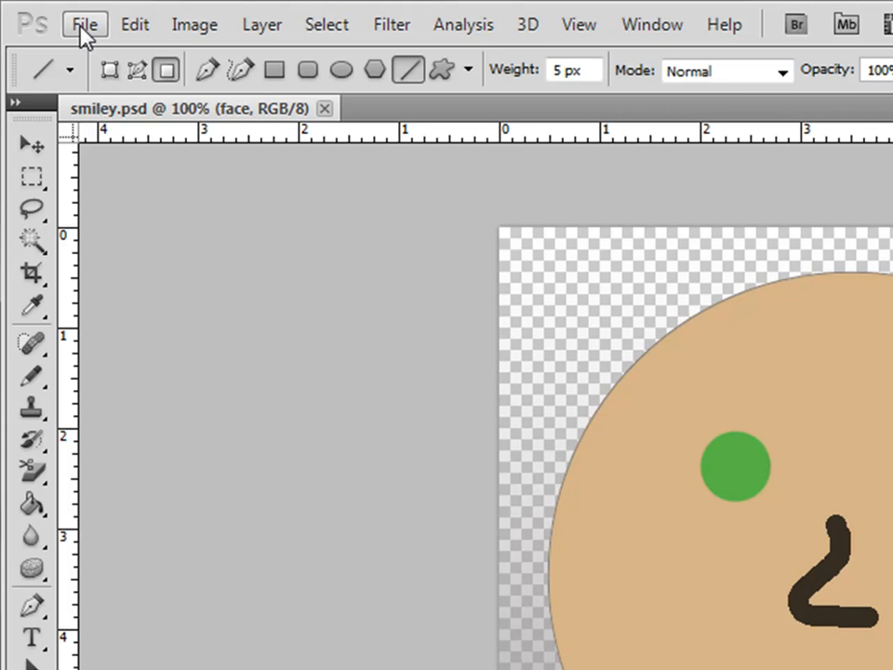
pyautogui.click(81, 30)
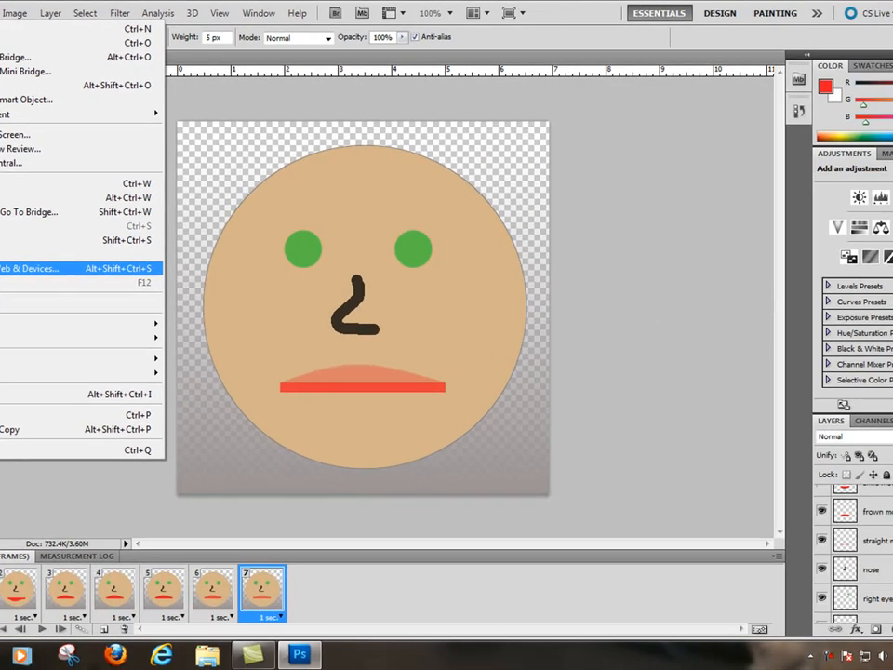
pyautogui.click(140, 503)
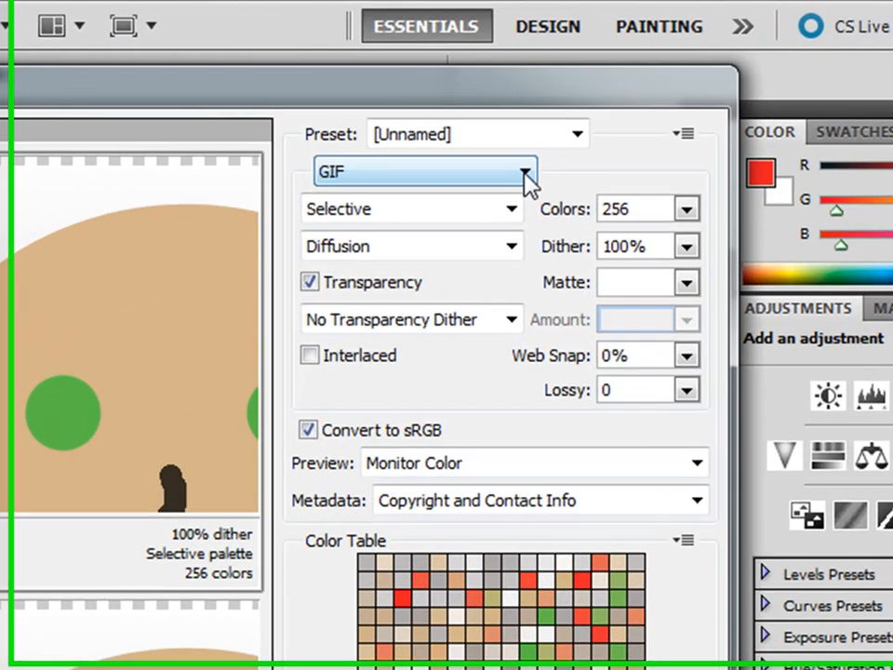
pyautogui.click(525, 173)
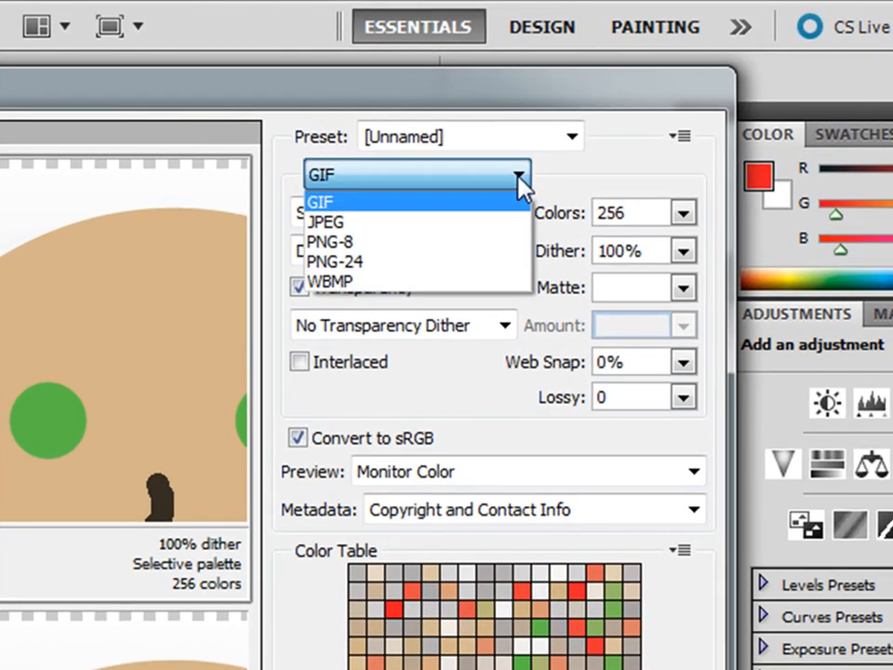
pyautogui.click(395, 205)
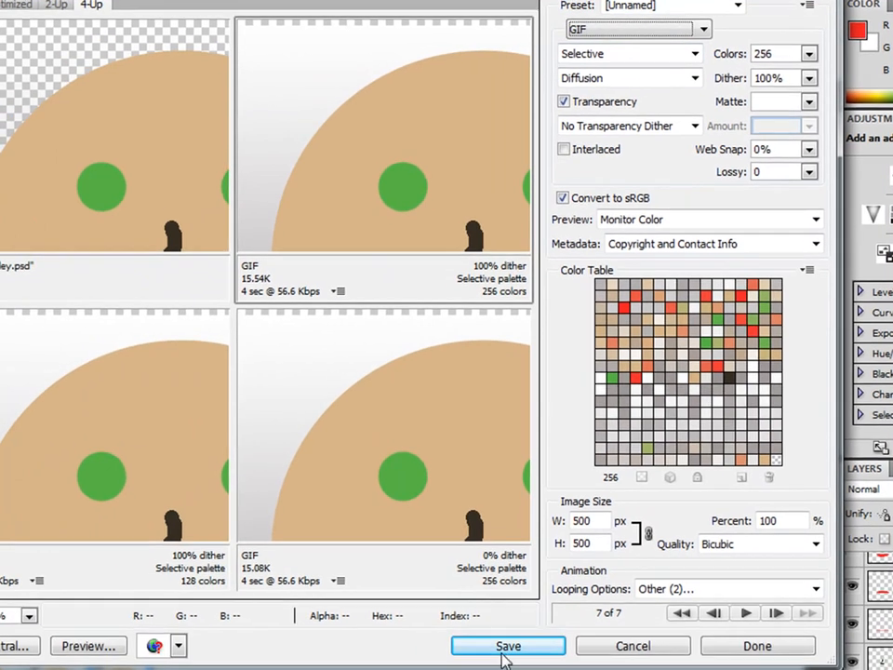
pyautogui.click(507, 645)
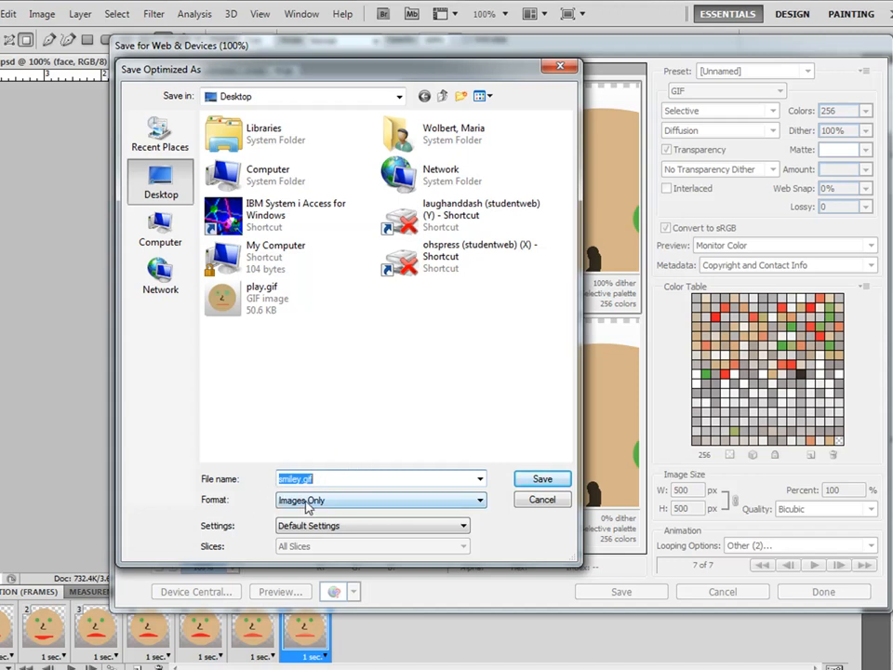
pyautogui.click(543, 479)
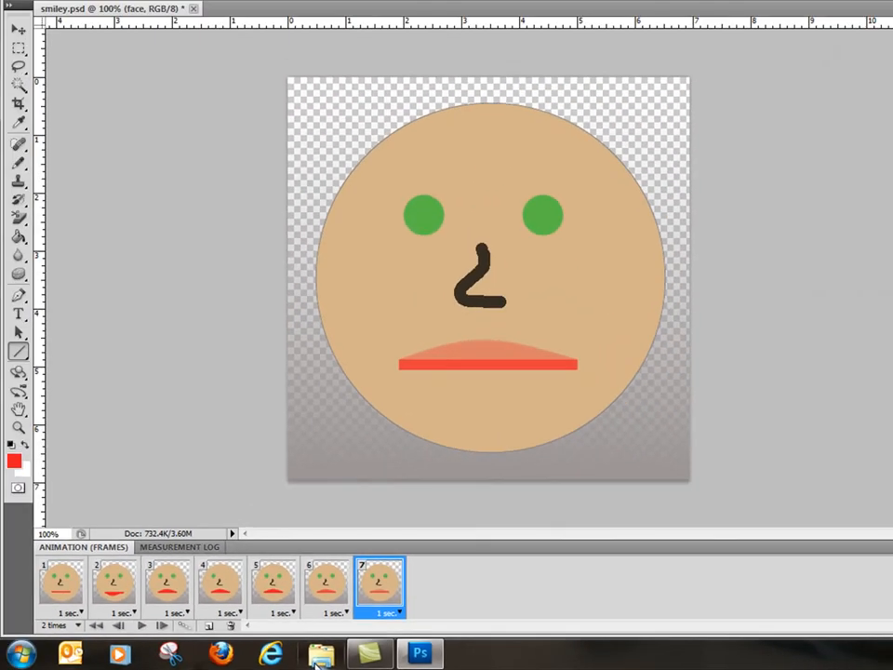
# Open smiley.gif from the Desktop folder in Windows Explorer to preview the exported animation, and close the preview and the folder window
pyautogui.click(297, 651)
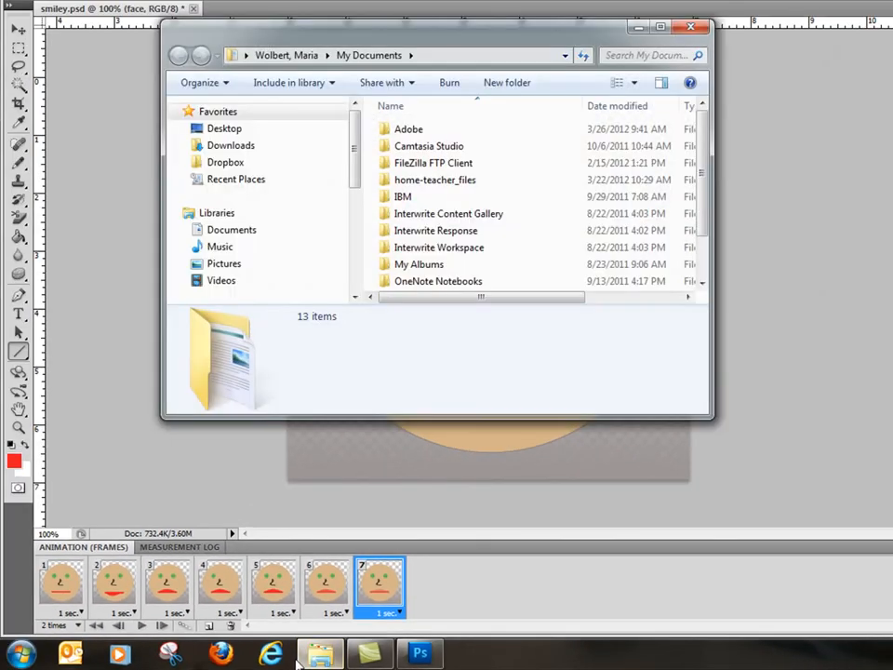
pyautogui.click(232, 128)
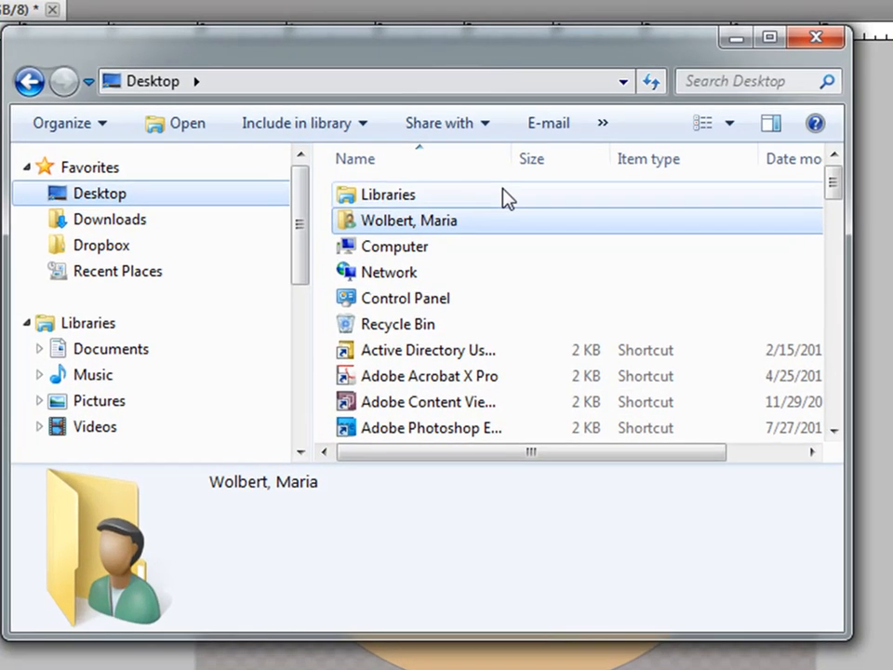
pyautogui.moveTo(842, 199); pyautogui.dragTo(837, 458)
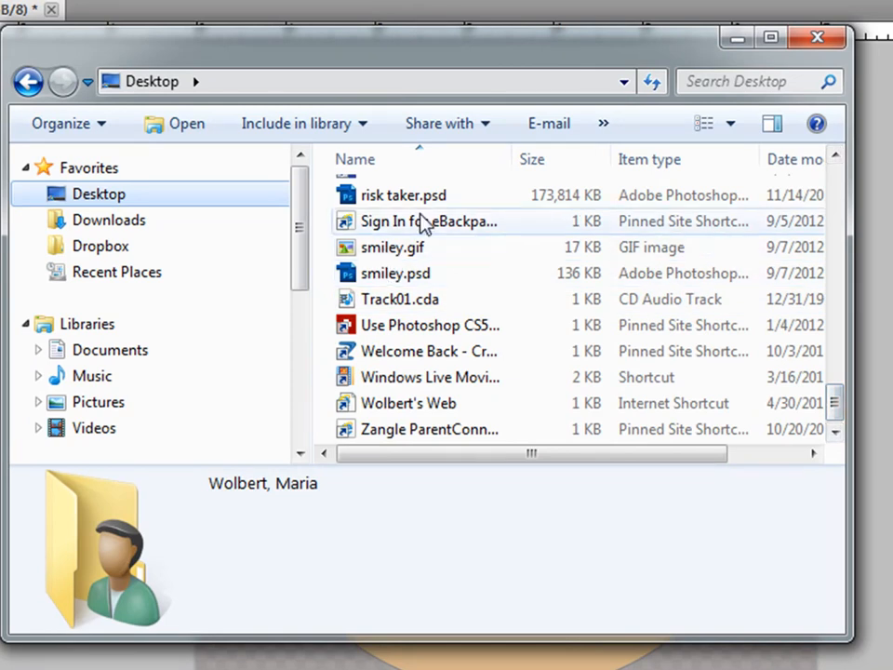
pyautogui.click(388, 253)
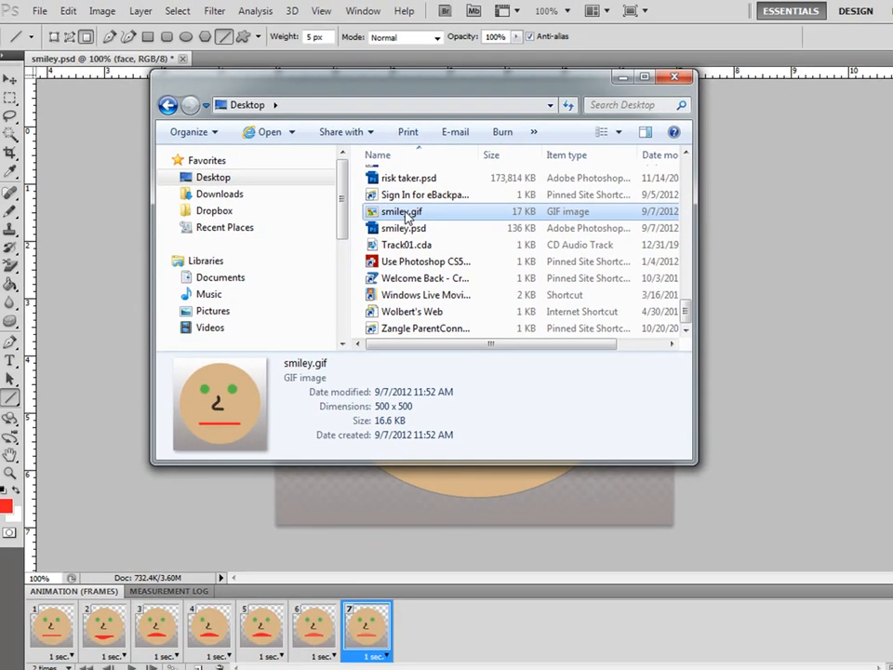
pyautogui.doubleClick(398, 236)
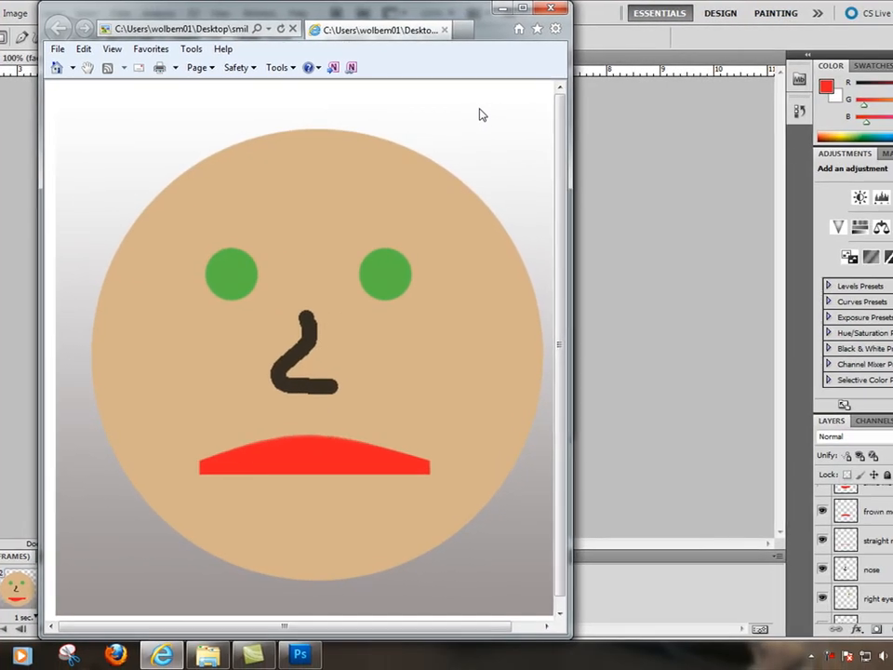
pyautogui.click(559, 10)
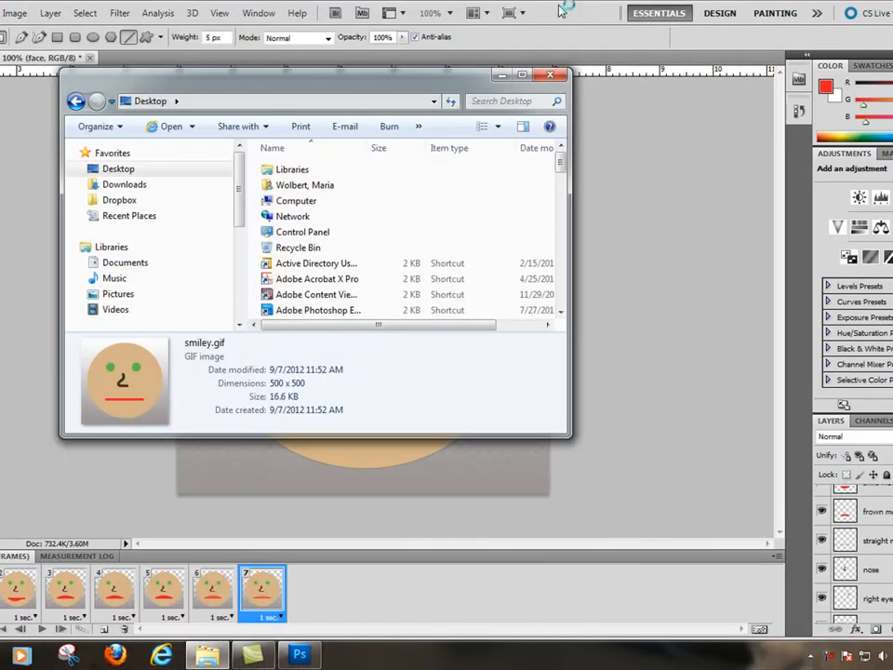
pyautogui.click(550, 75)
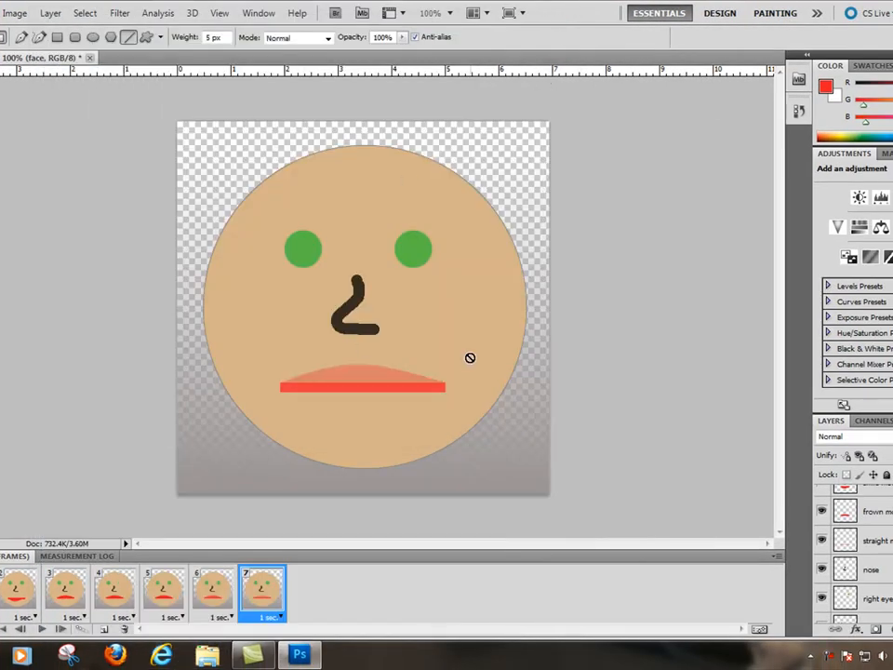